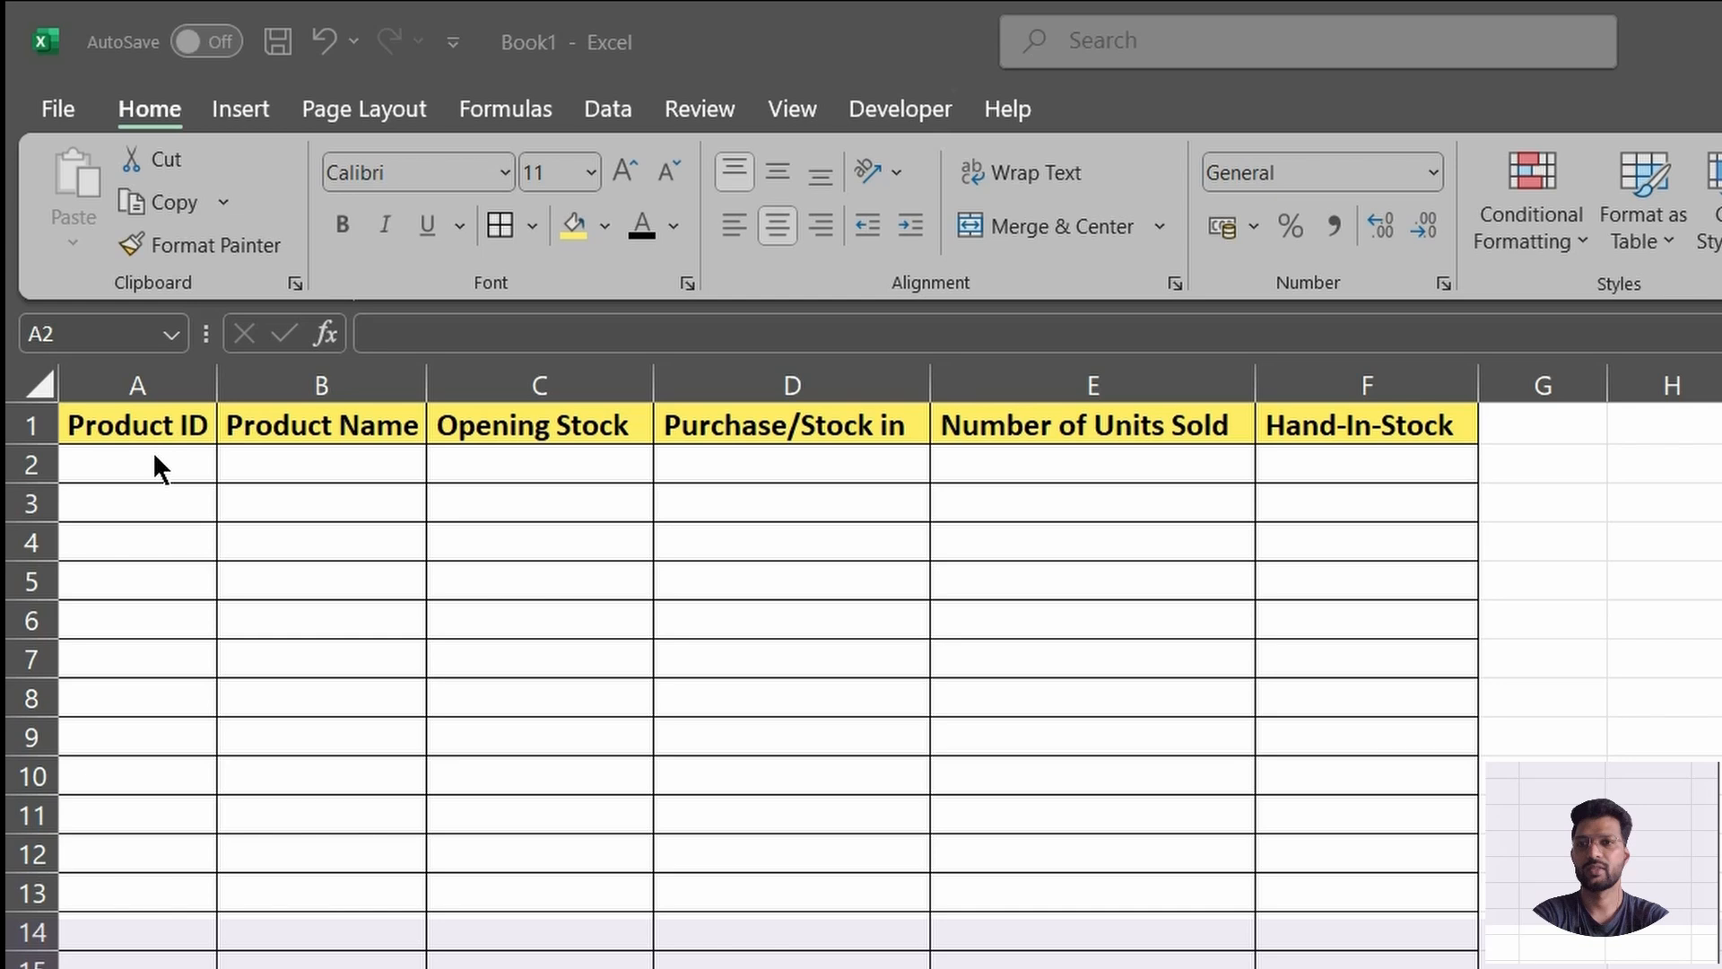
left_click(153, 455)
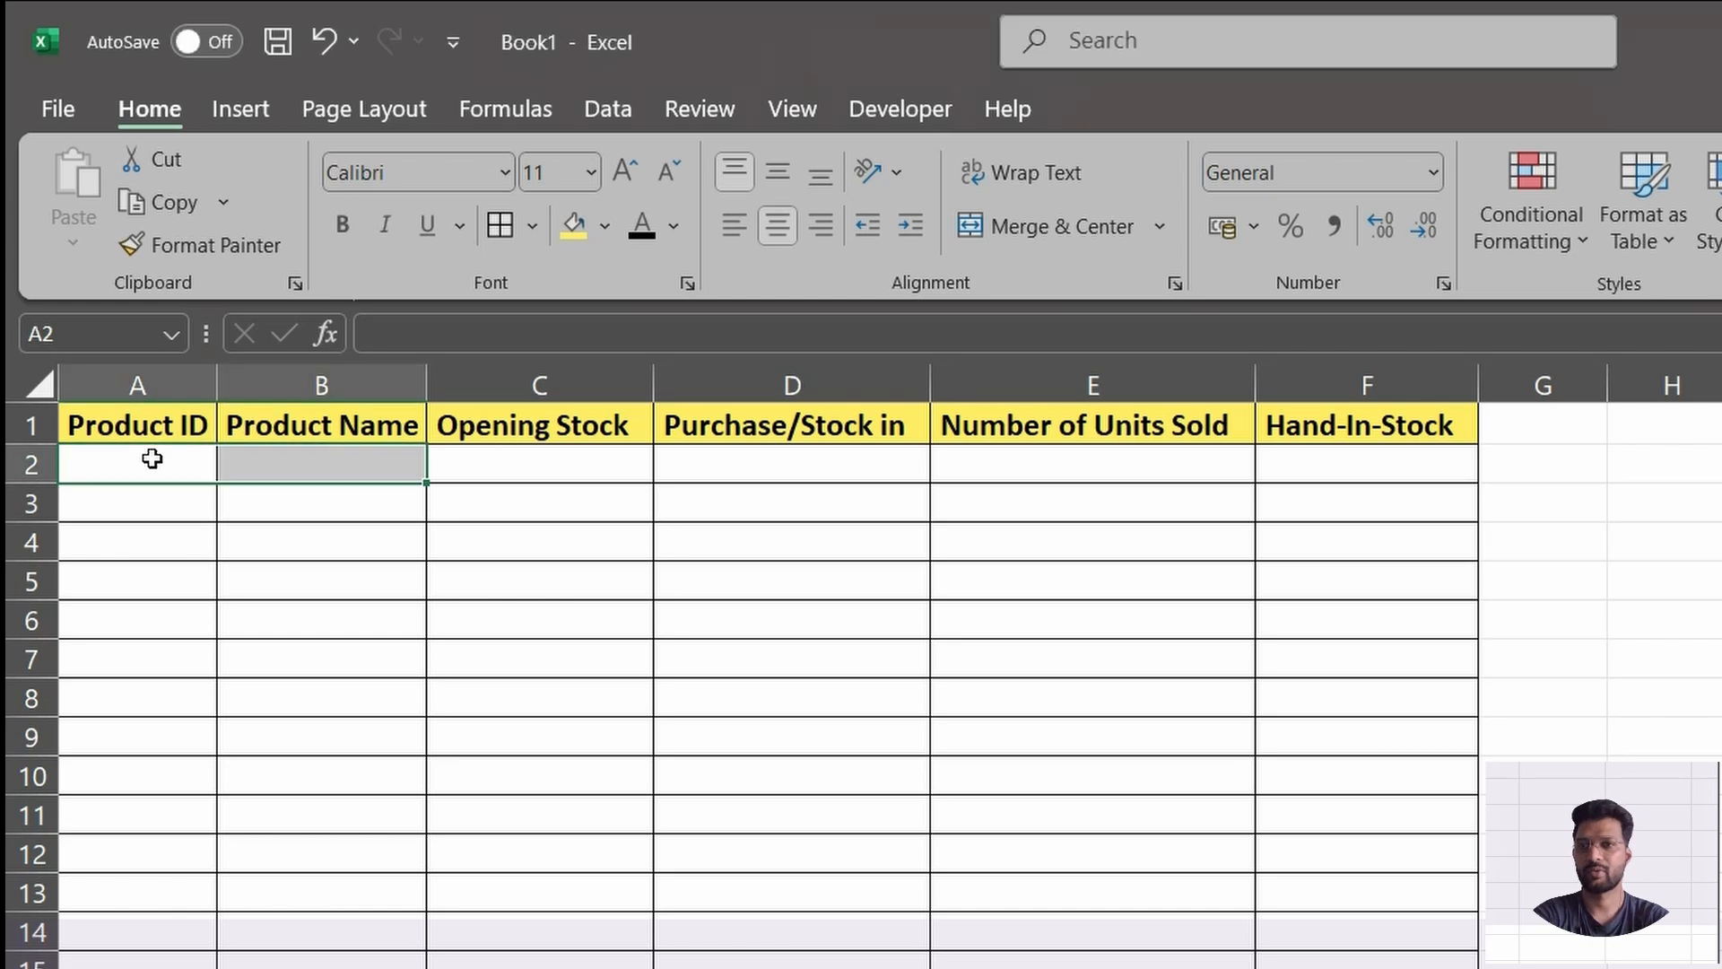
left_click(161, 459)
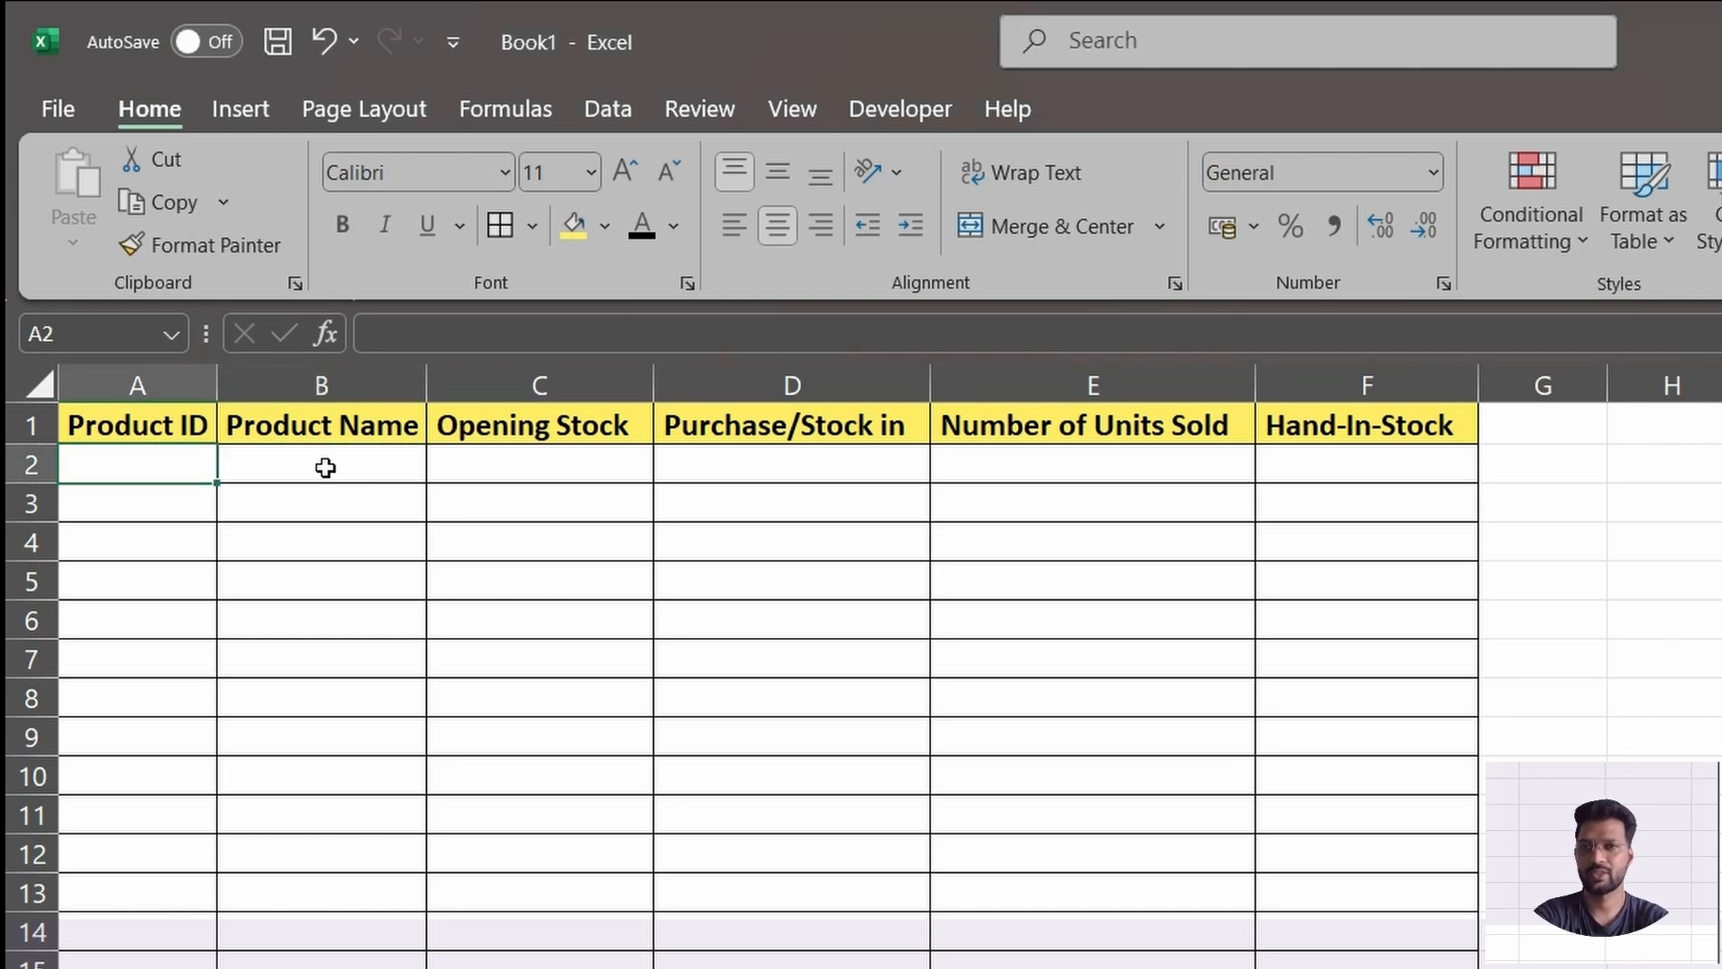
left_click_drag(327, 466, 1376, 488)
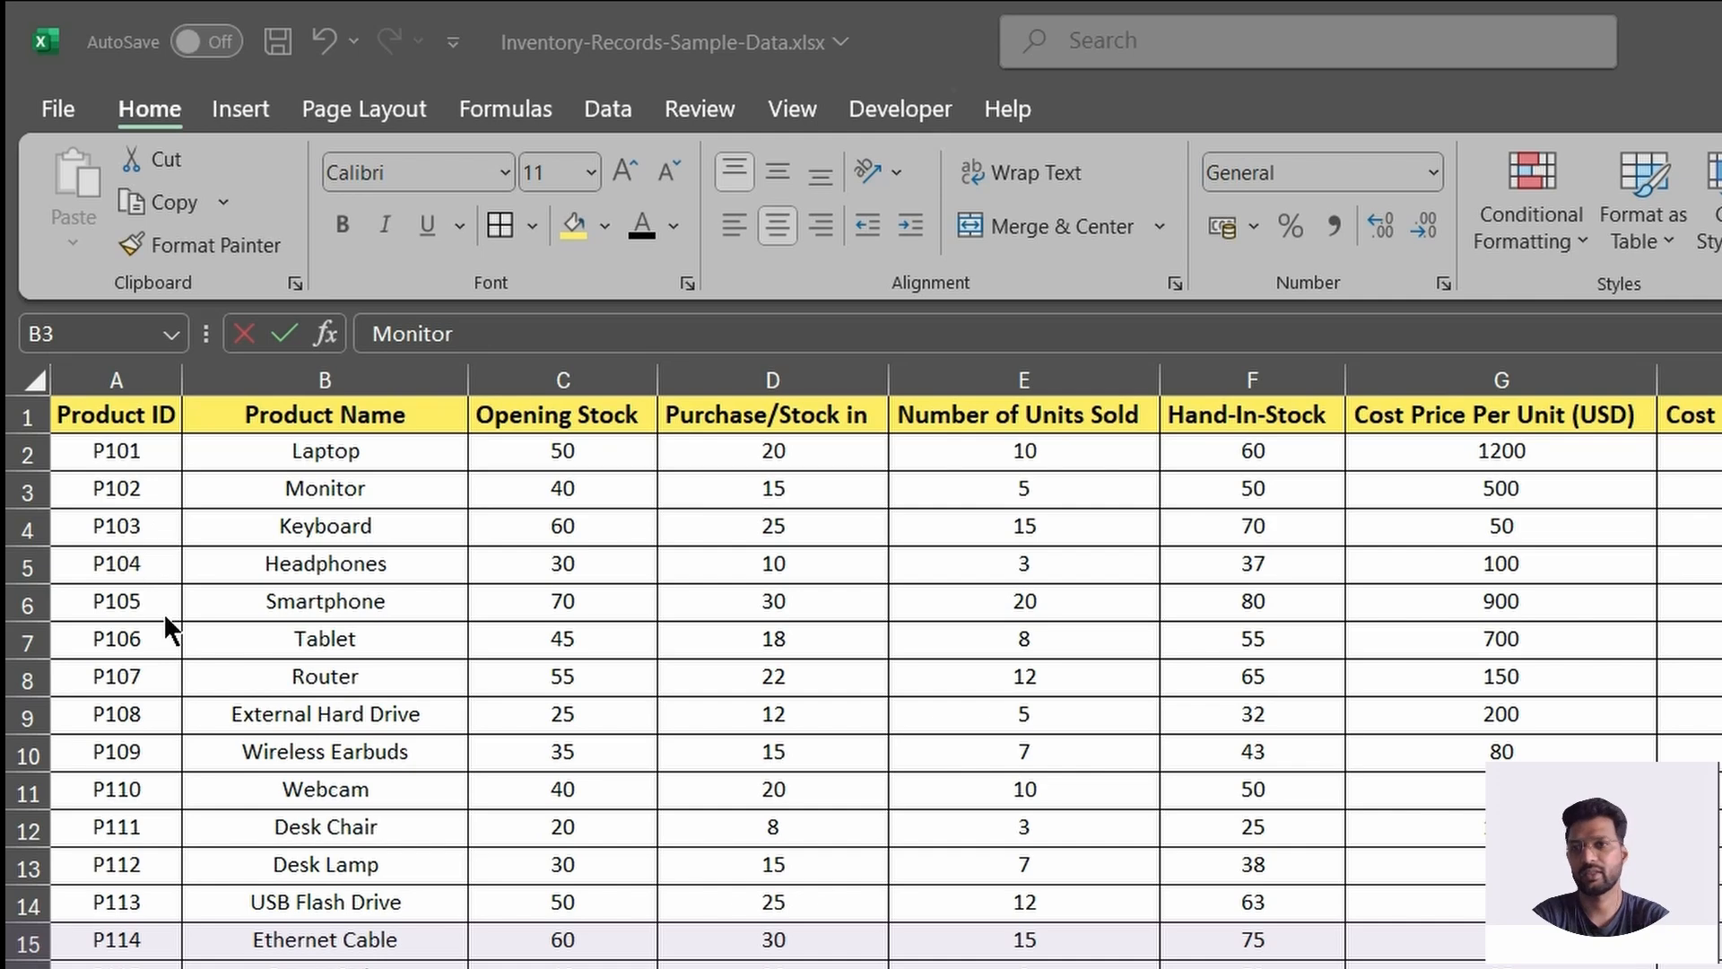
left_click(131, 452)
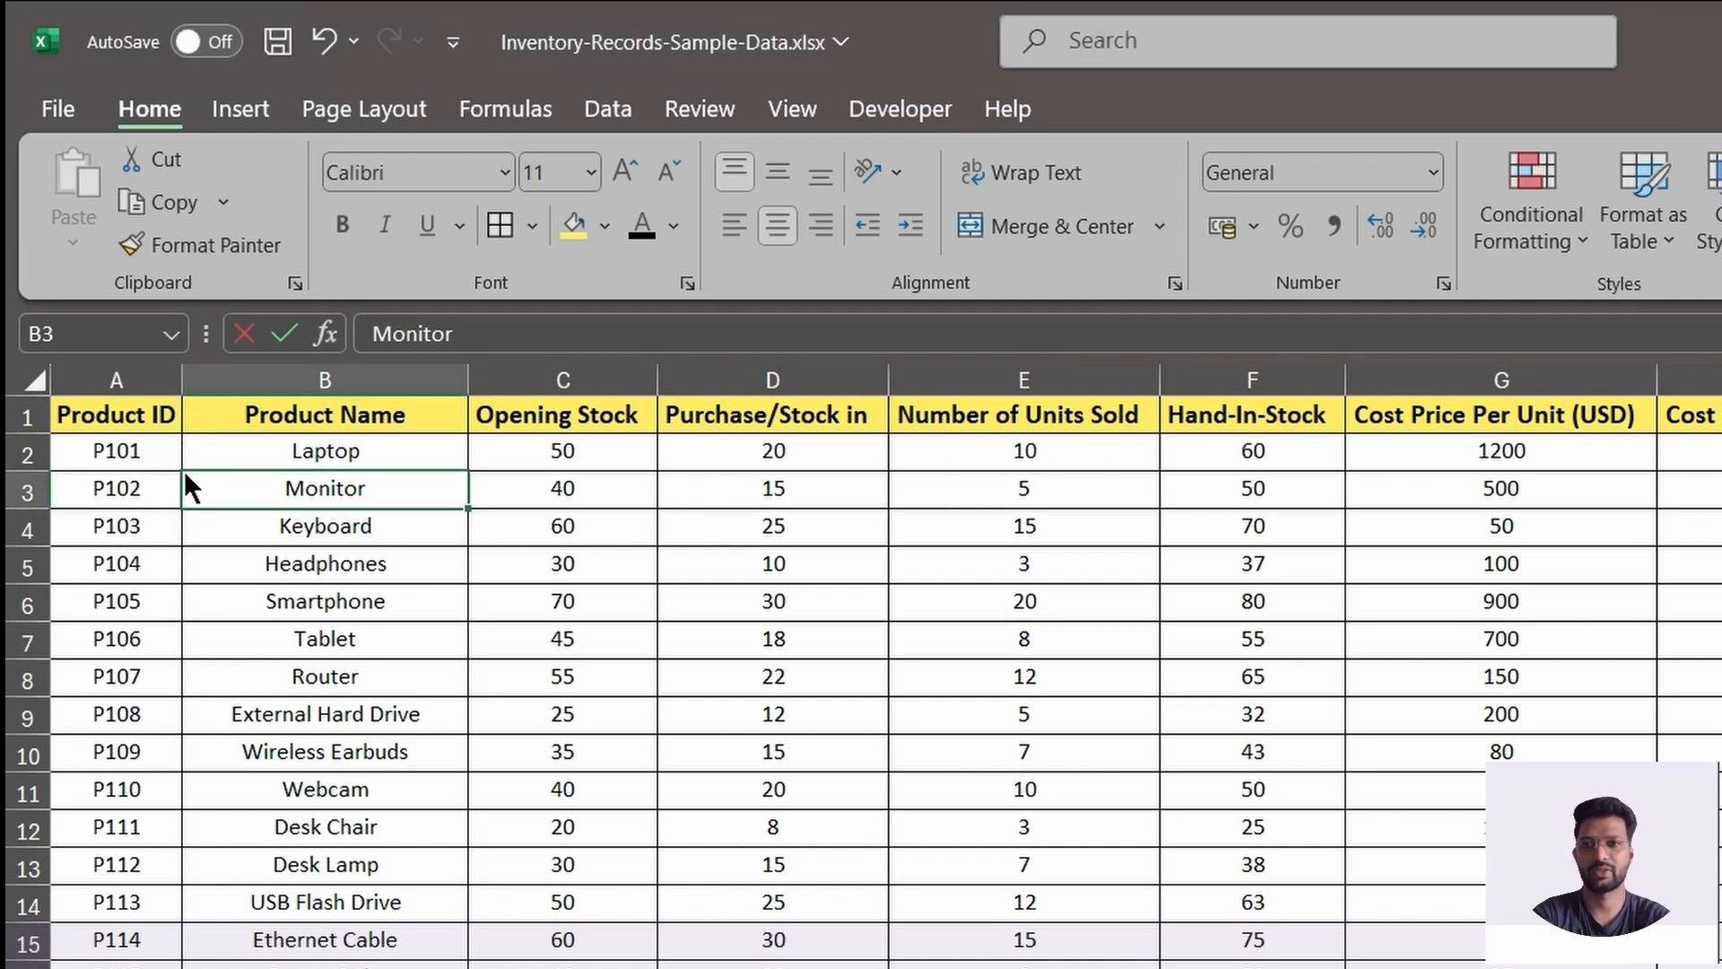
key("alt+Tab")
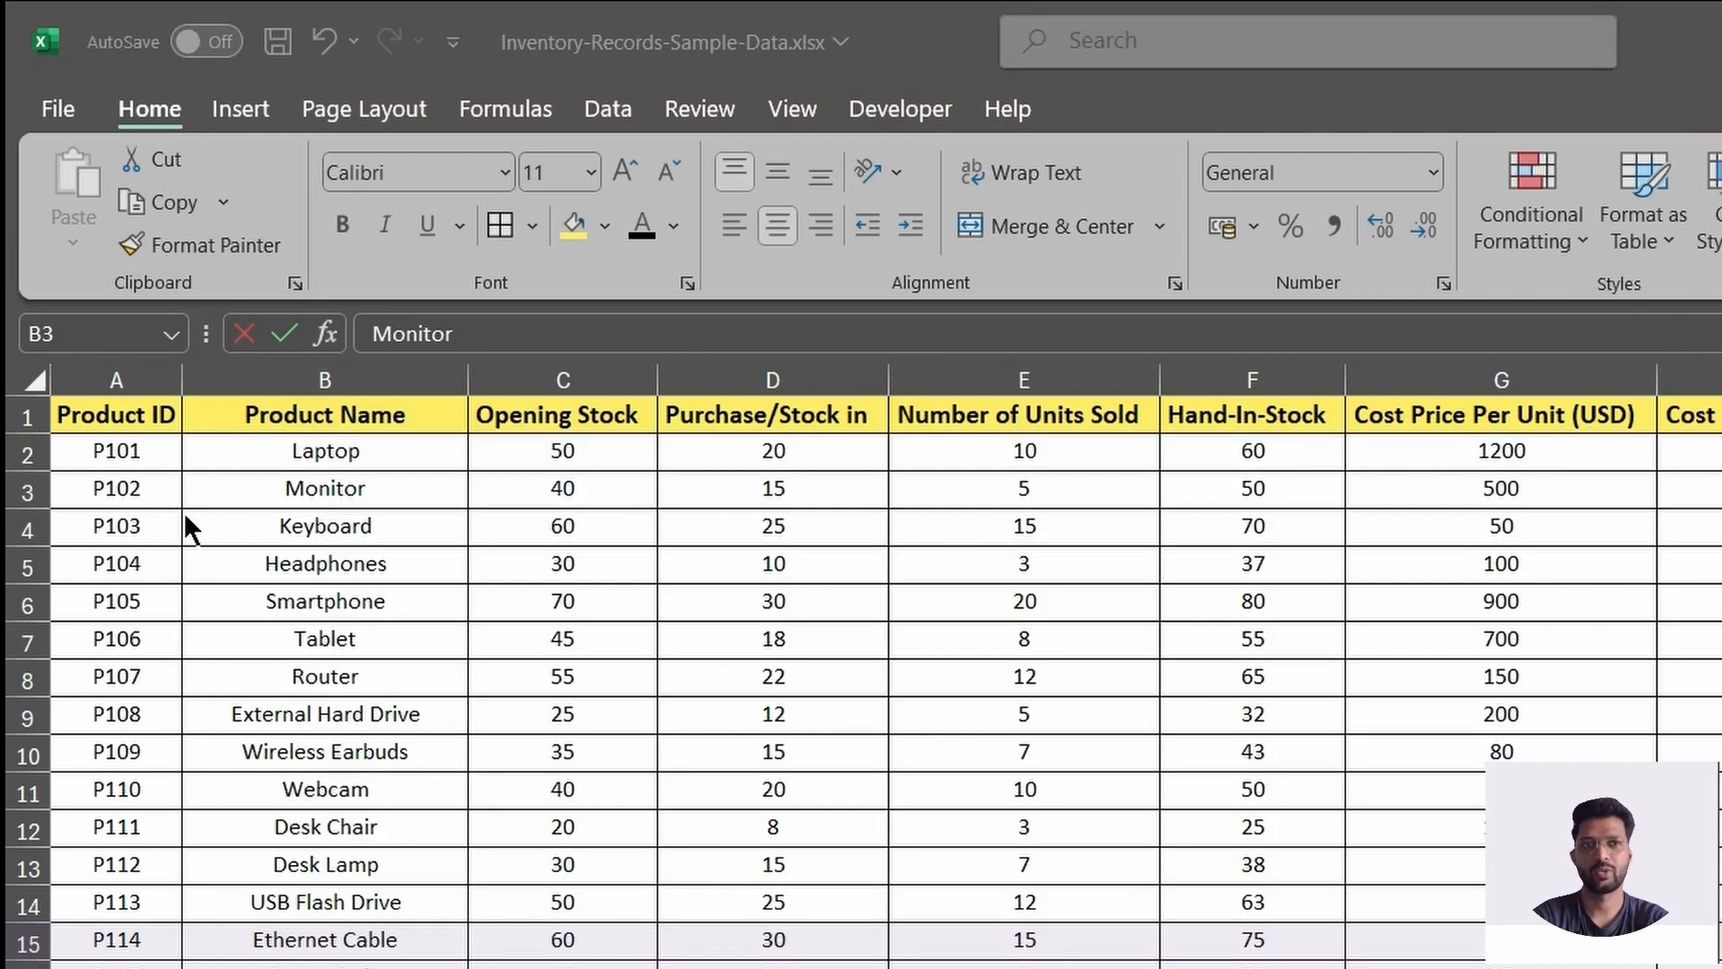
Copy product ID P101 from Inventory-Records-Sample-Data.xlsx into cell A2 of Book1.
key("alt+Tab")
left_click(135, 449)
key("ctrl+c")
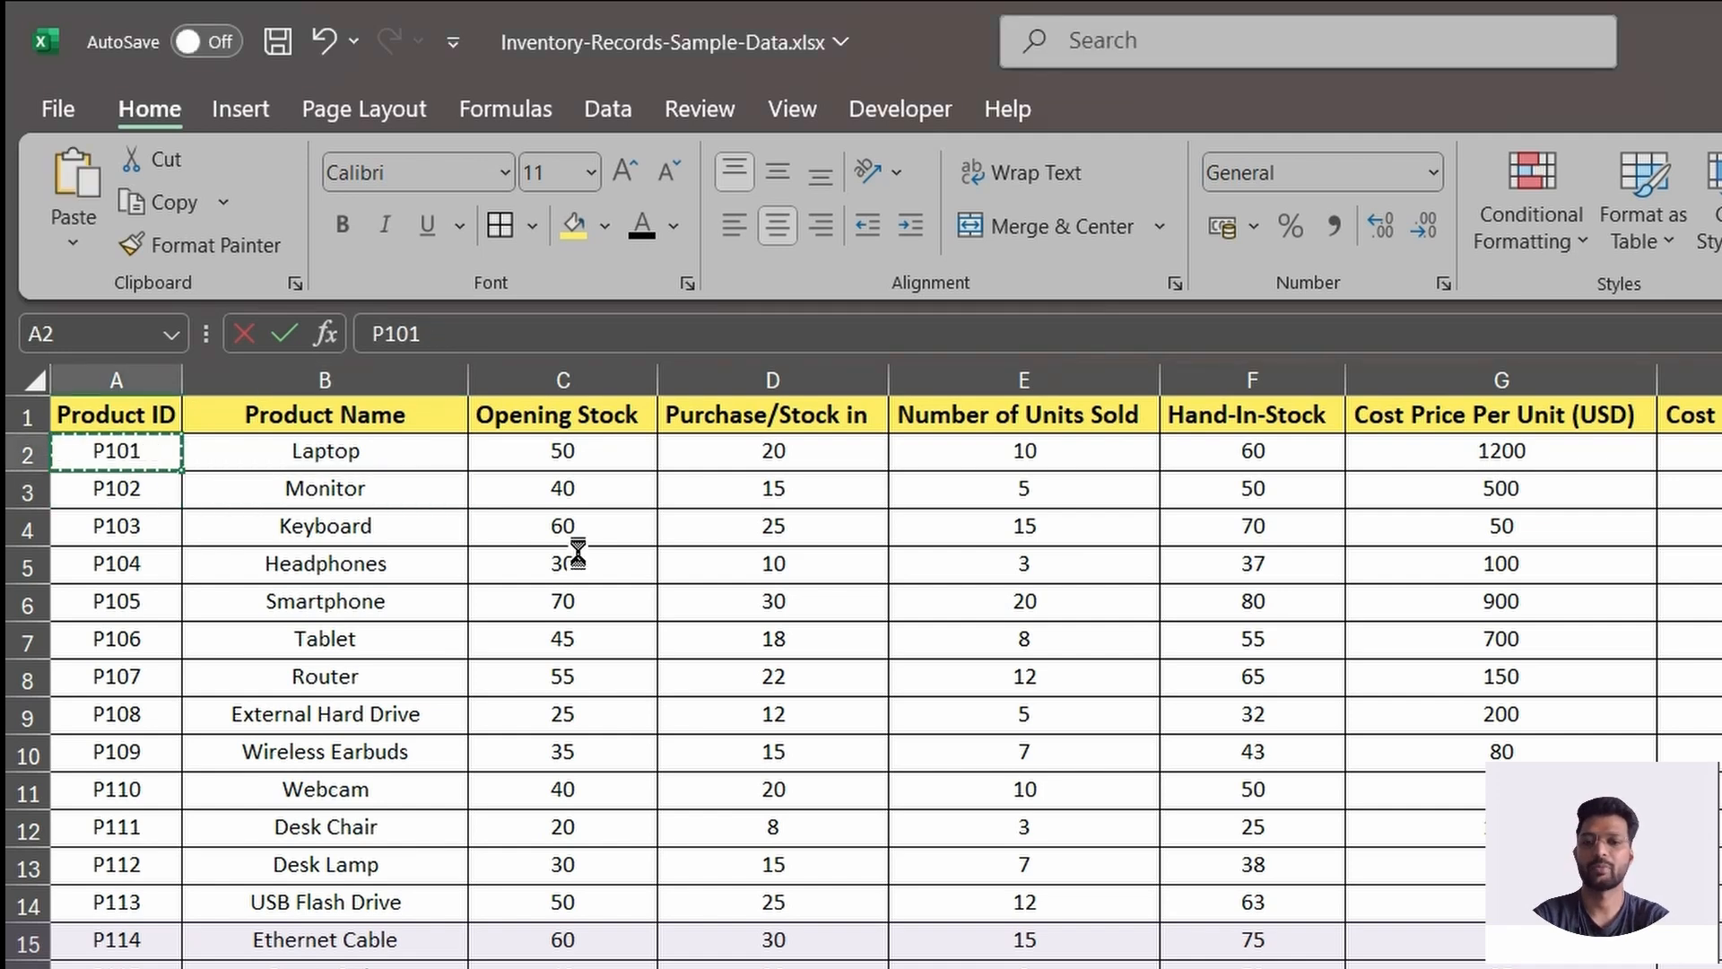
key("alt+Tab")
left_click(191, 453)
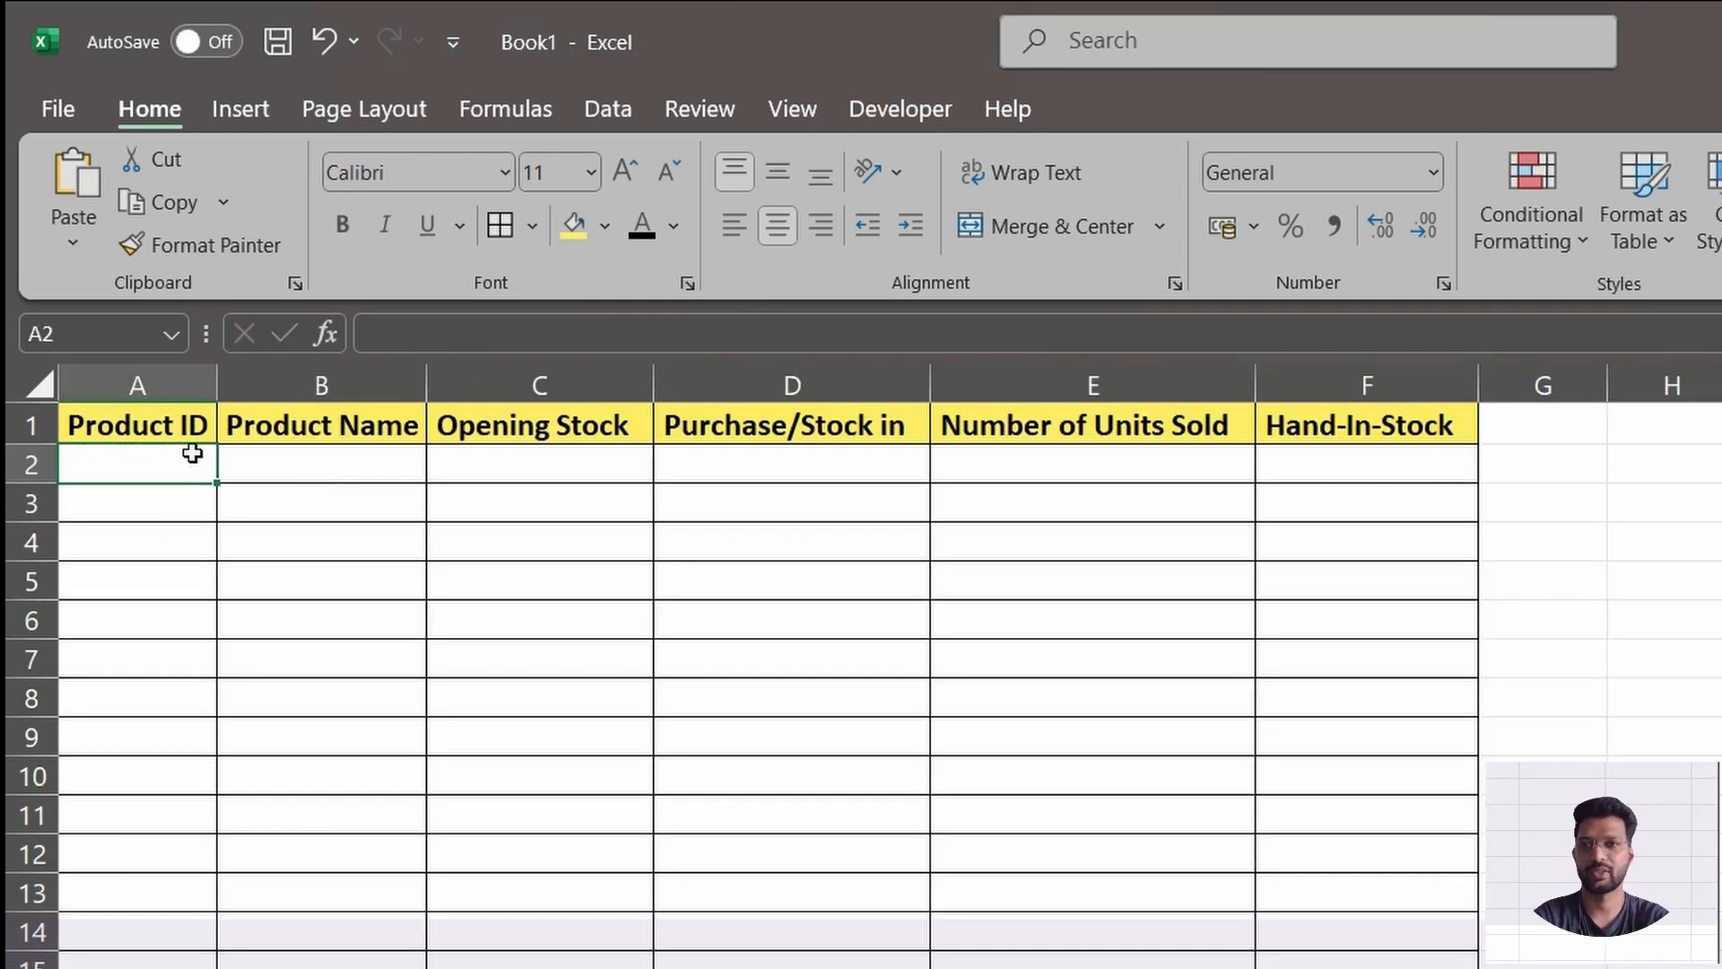
key("ctrl+v")
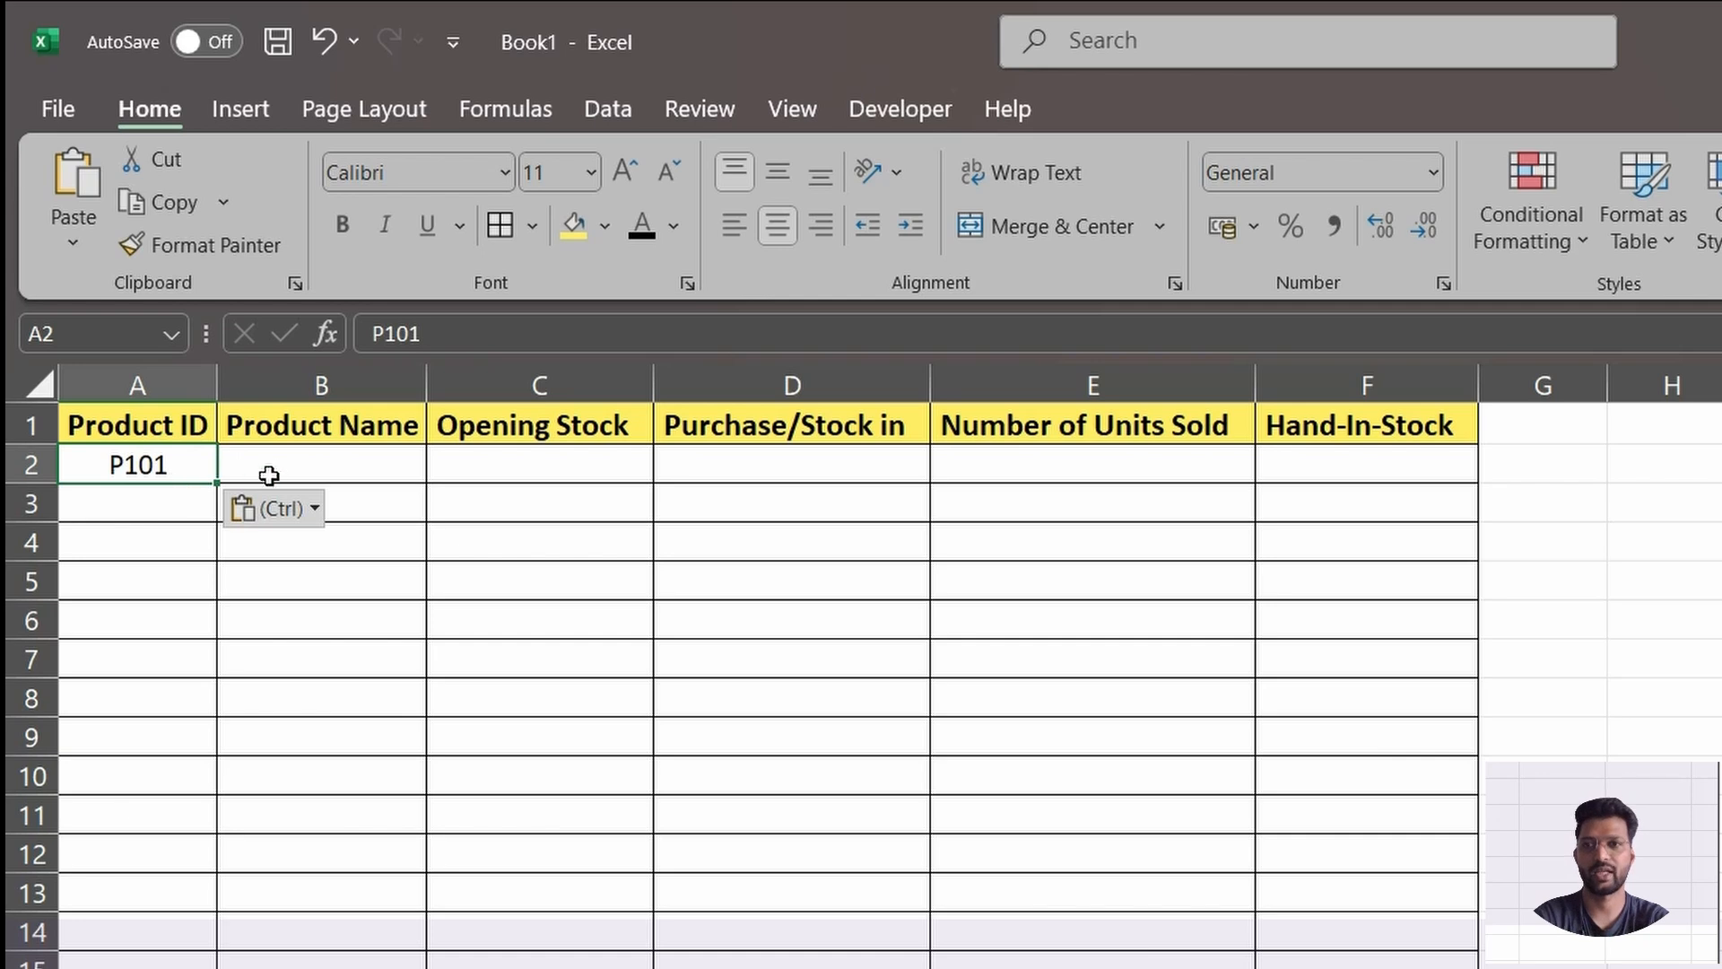
Compare the empty product fields in row 2 of Book1 with the P101 record in Inventory-Records-Sample-Data.xlsx.
left_click(269, 475)
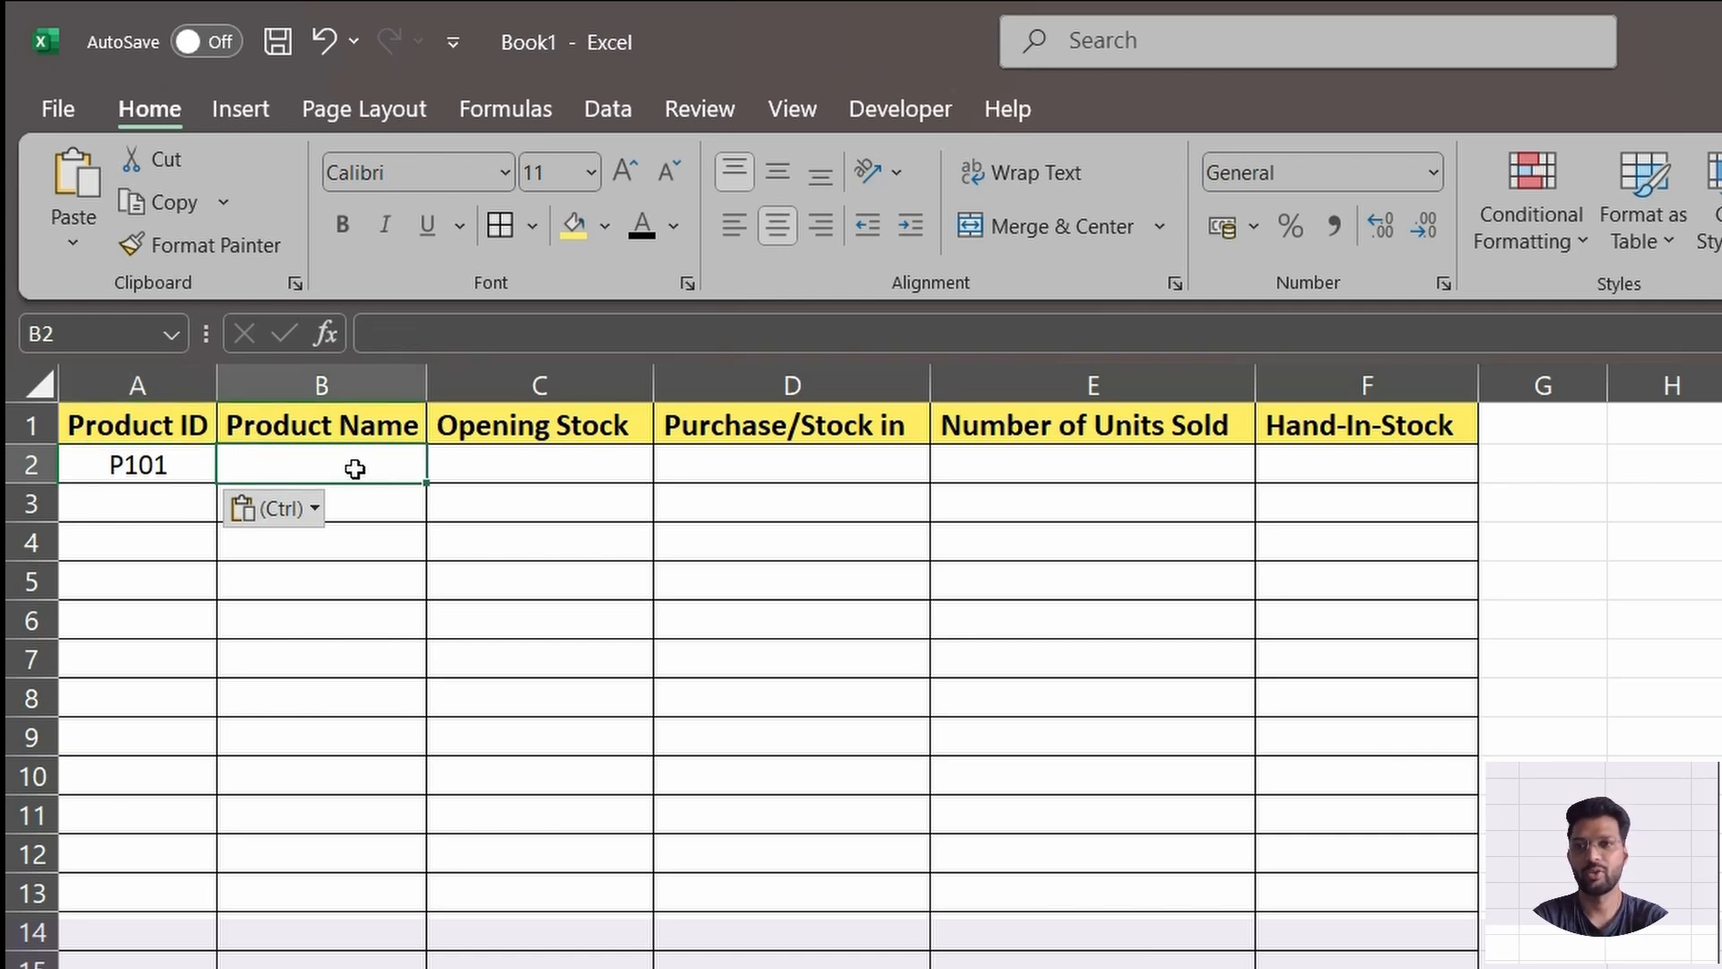
left_click_drag(357, 469, 1277, 467)
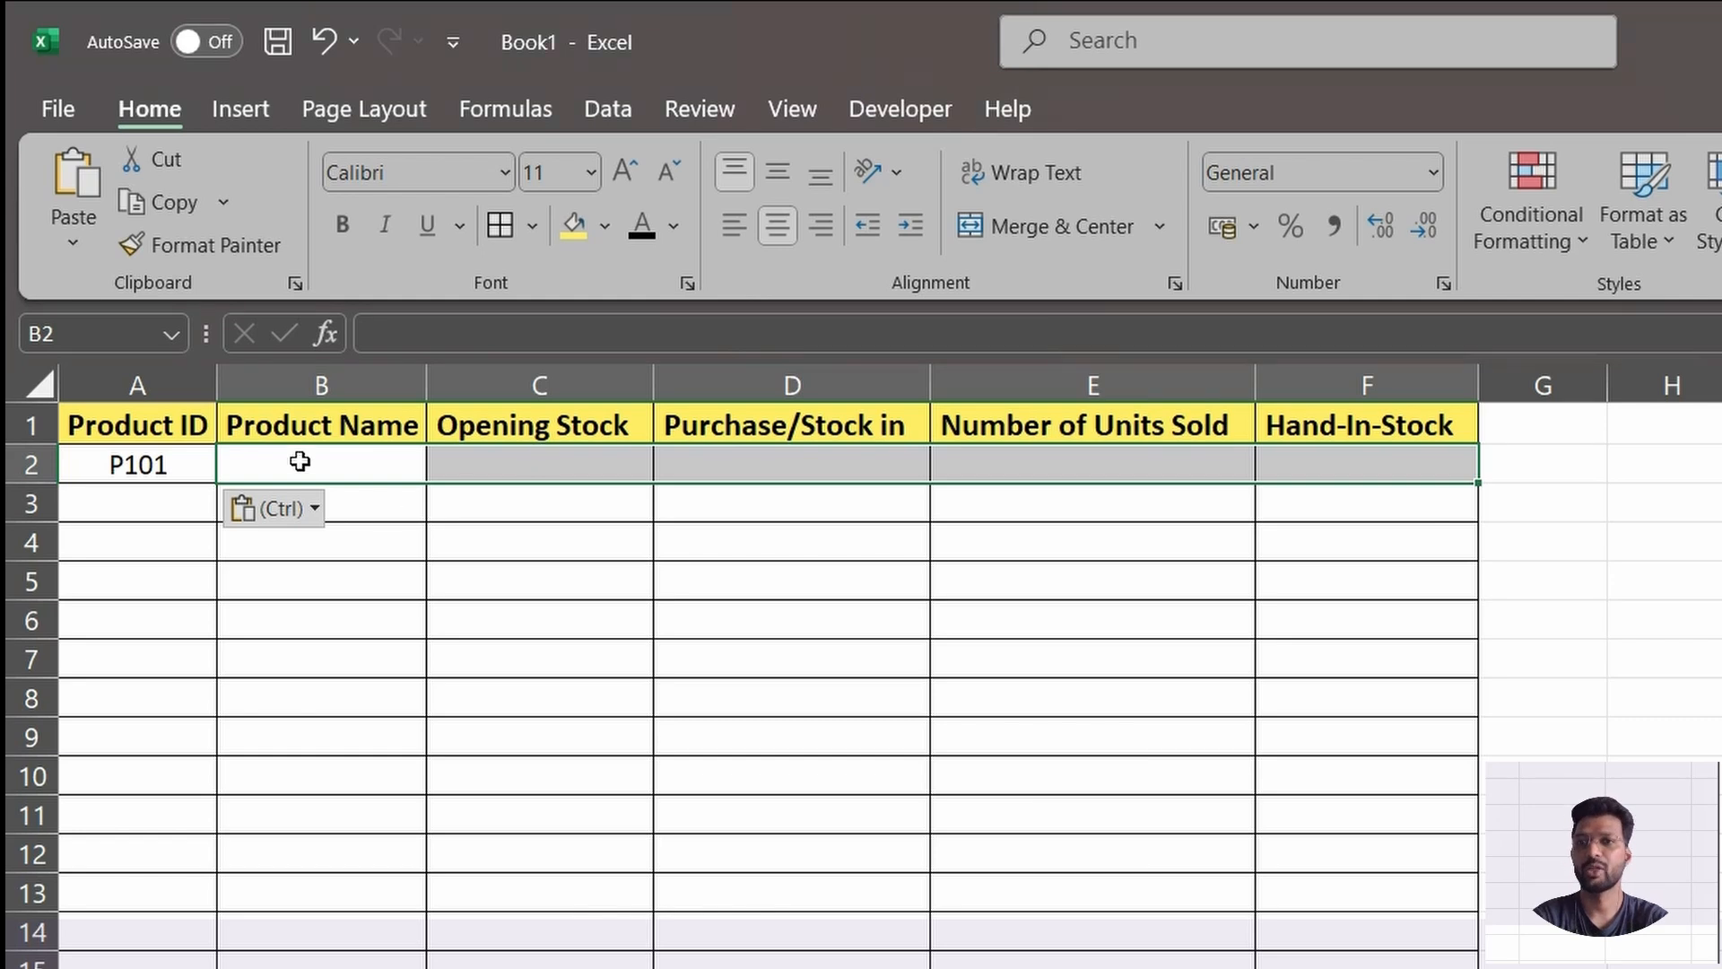
key("alt+Tab")
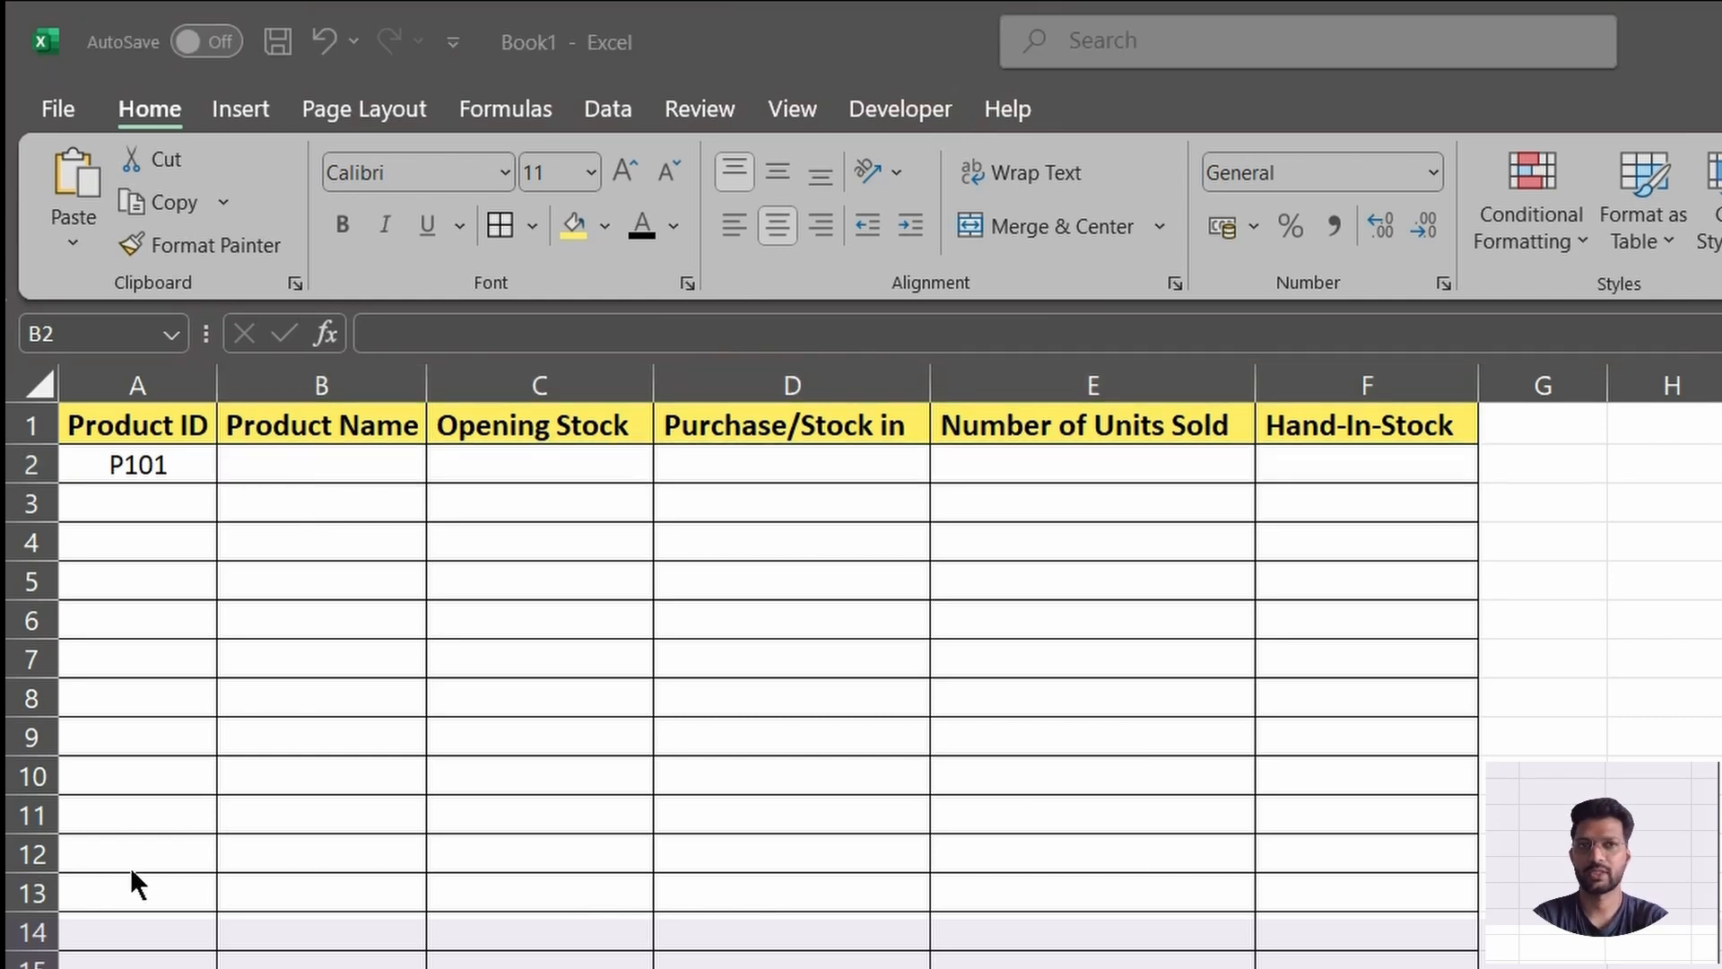
left_click(159, 456)
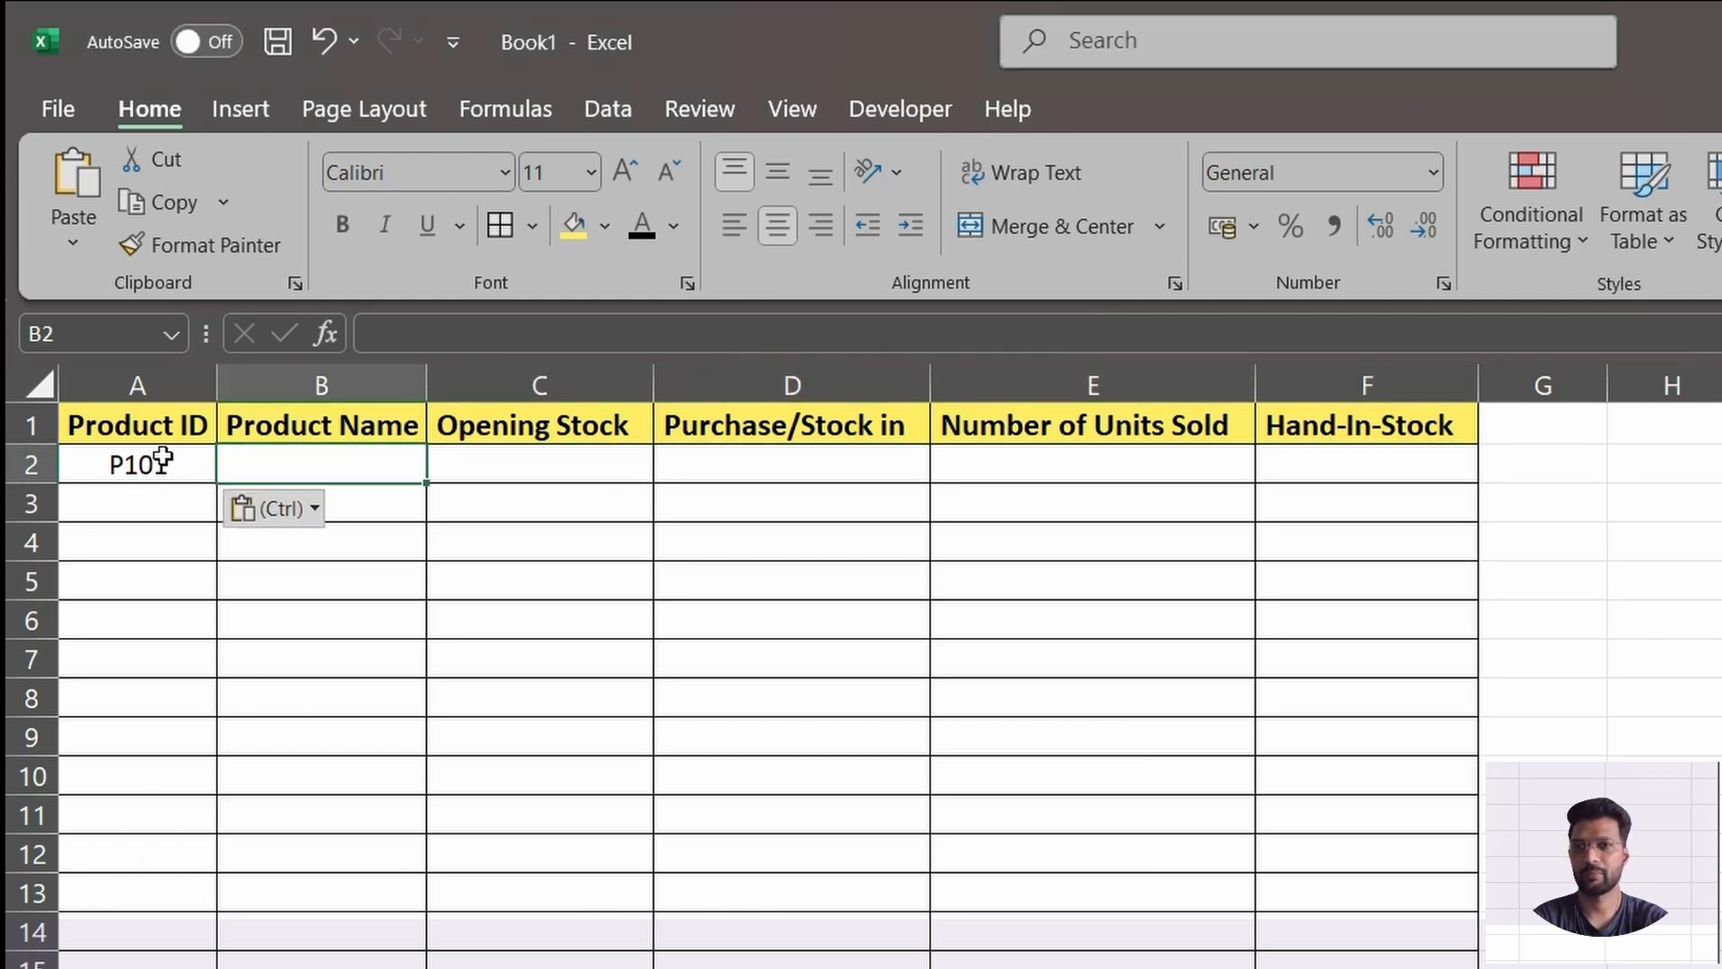
left_click(162, 461)
key("alt+Tab")
key("Escape")
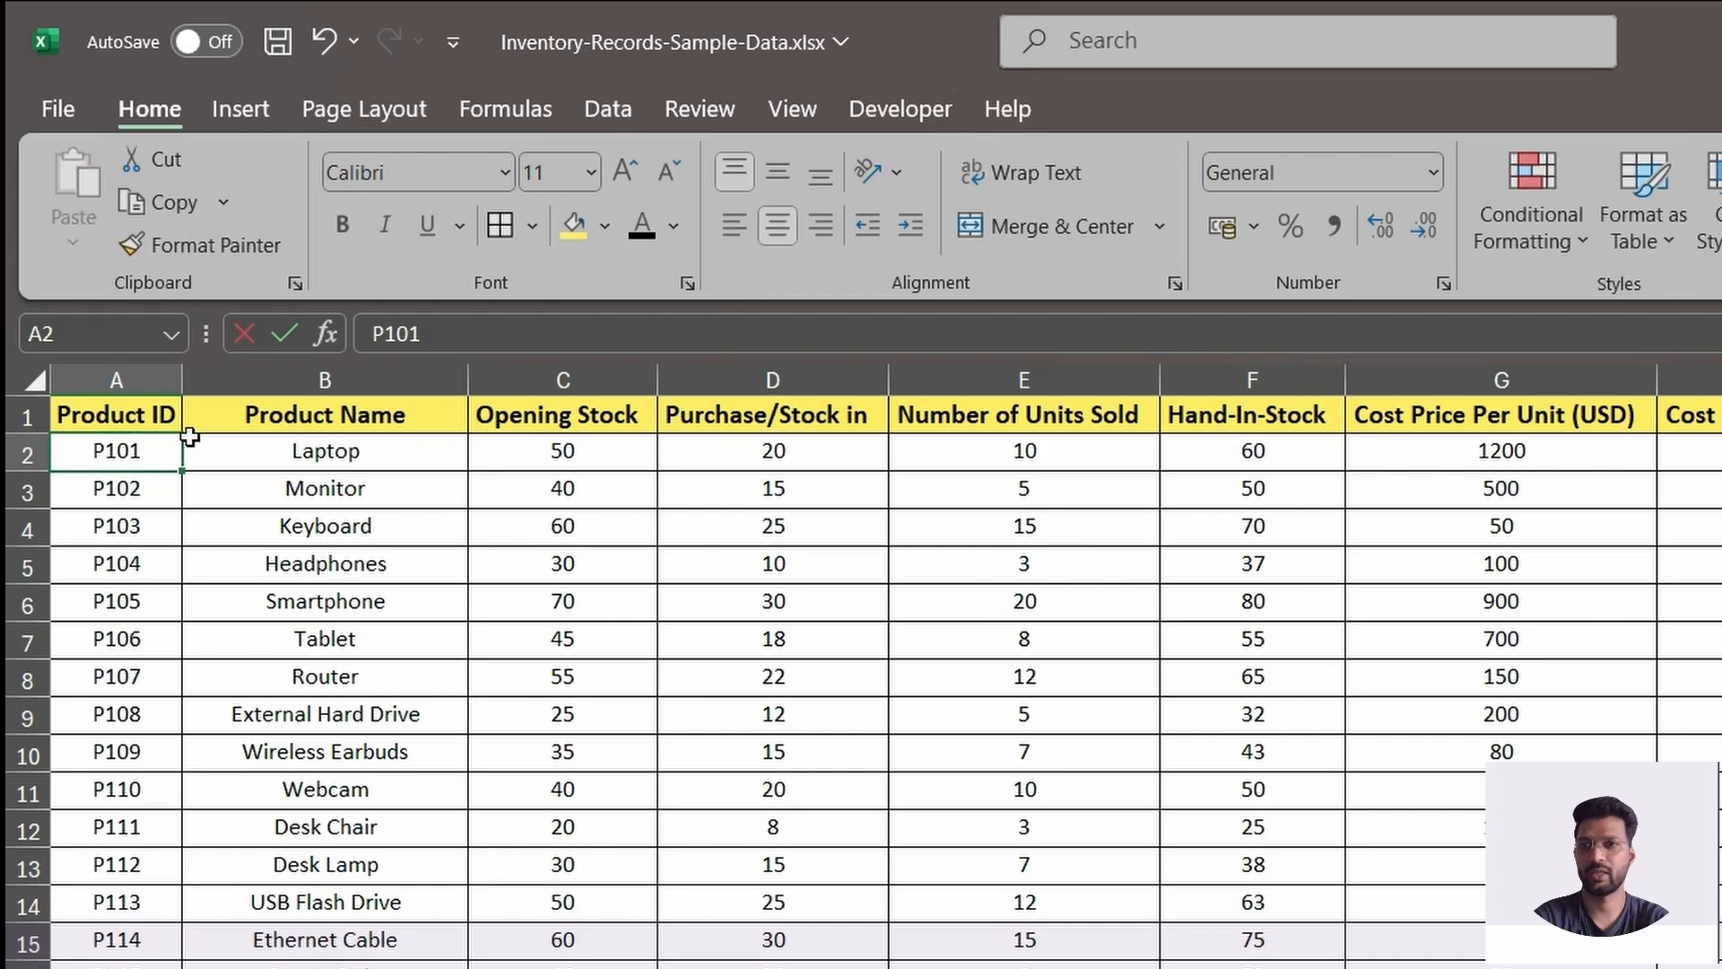
key("alt+Tab")
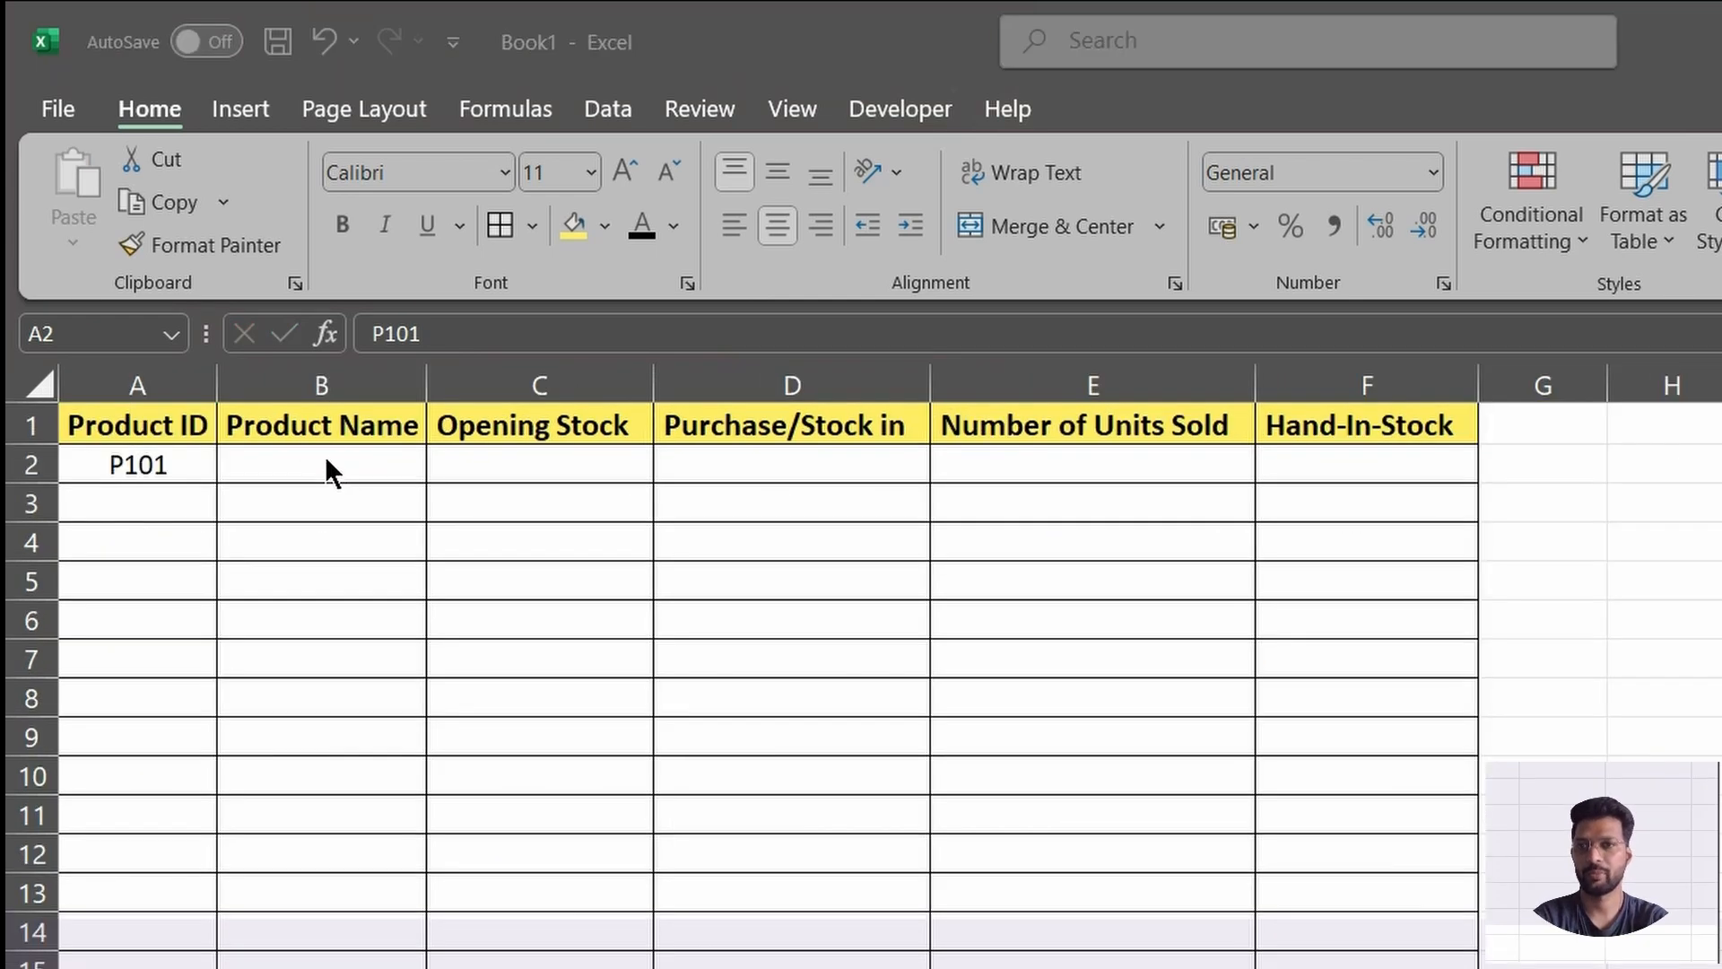
key("alt+Tab")
left_click(443, 456)
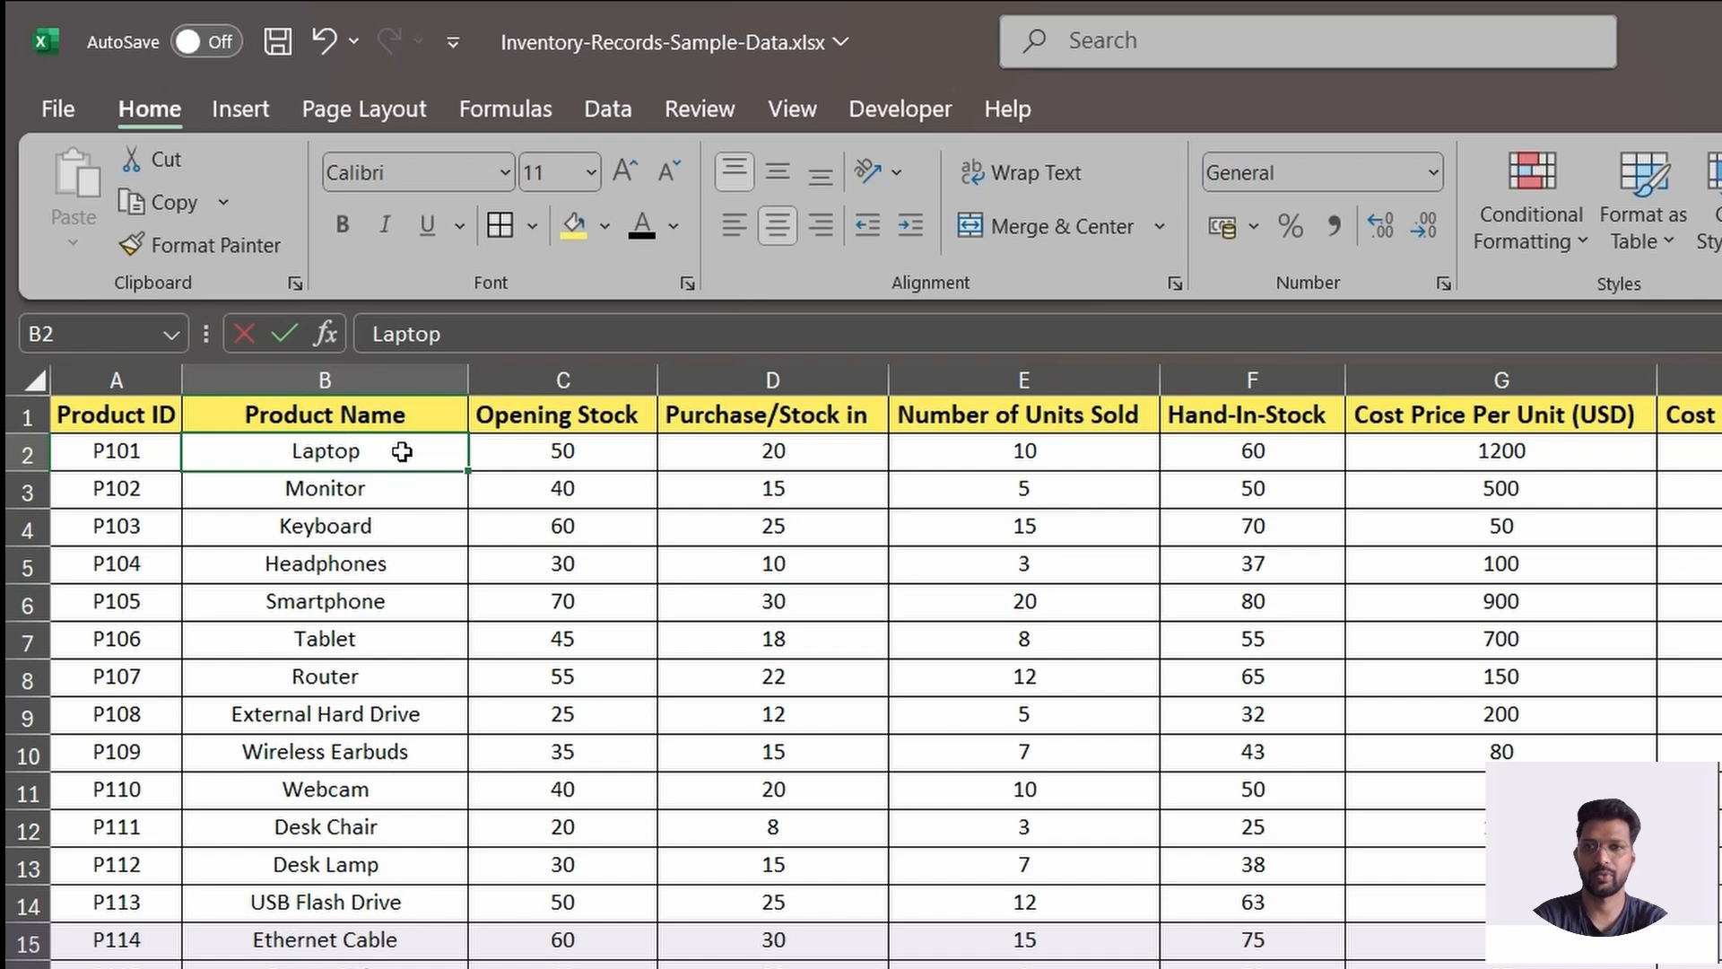
Start a VLOOKUP formula in Product Name cell B2 of Book1 with A2 as the lookup value.
key("alt+Tab")
type("=")
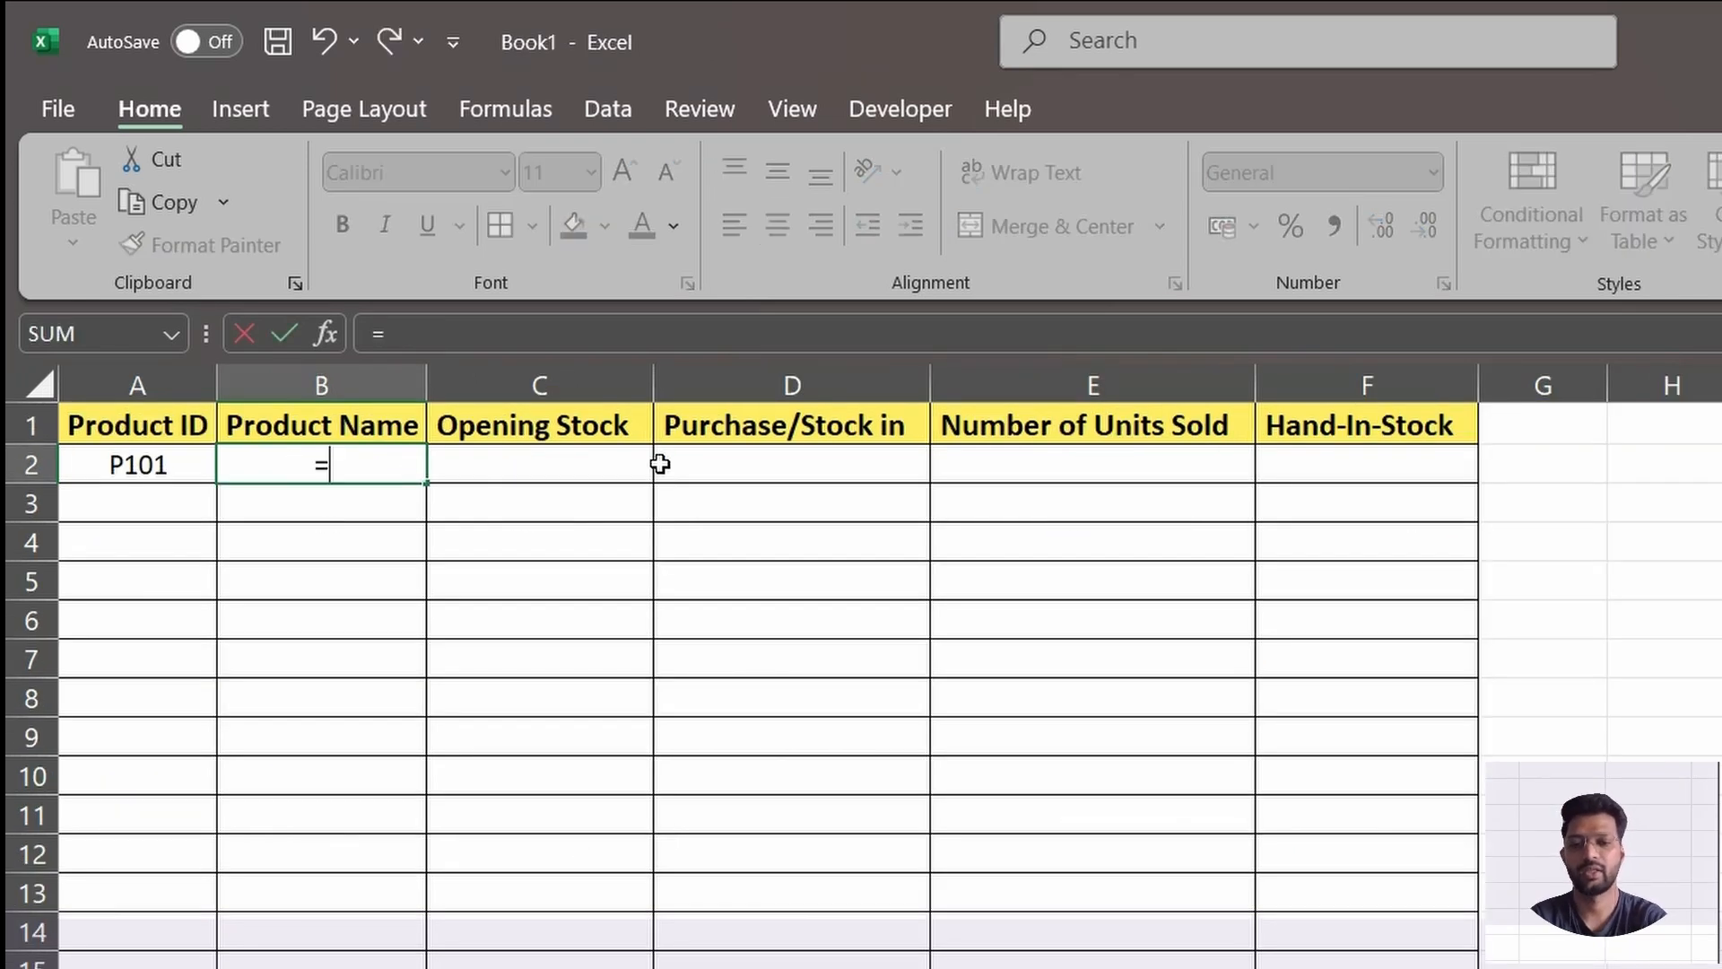
type("vl")
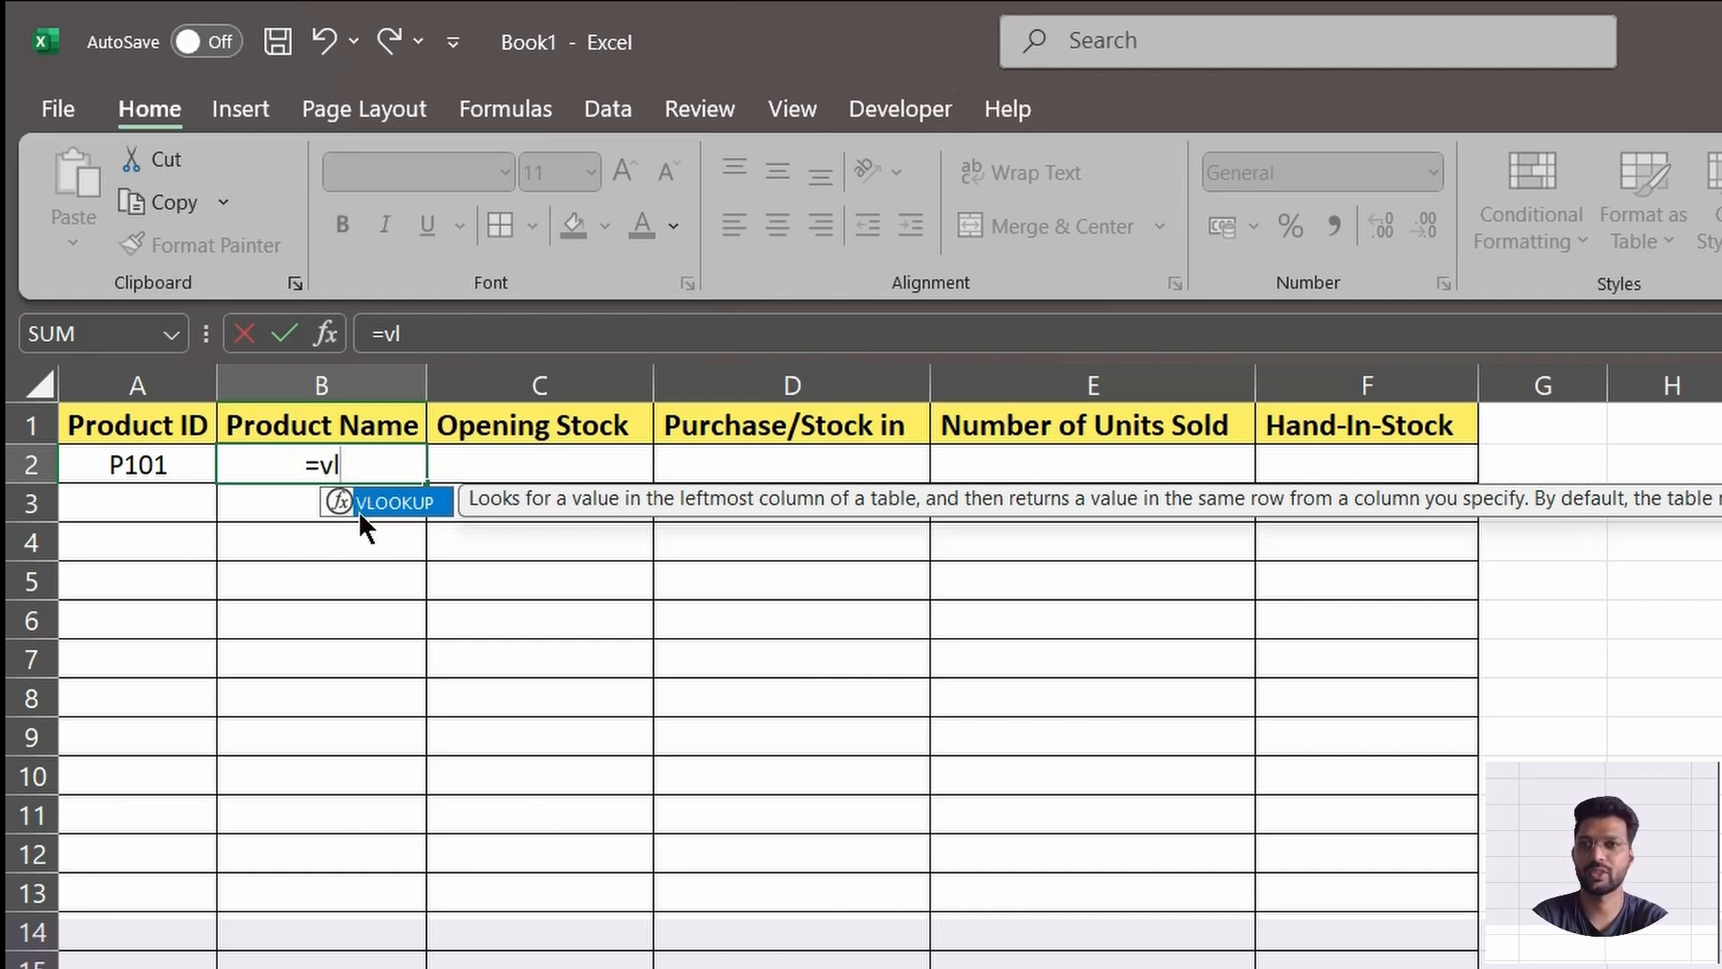
double_click(429, 518)
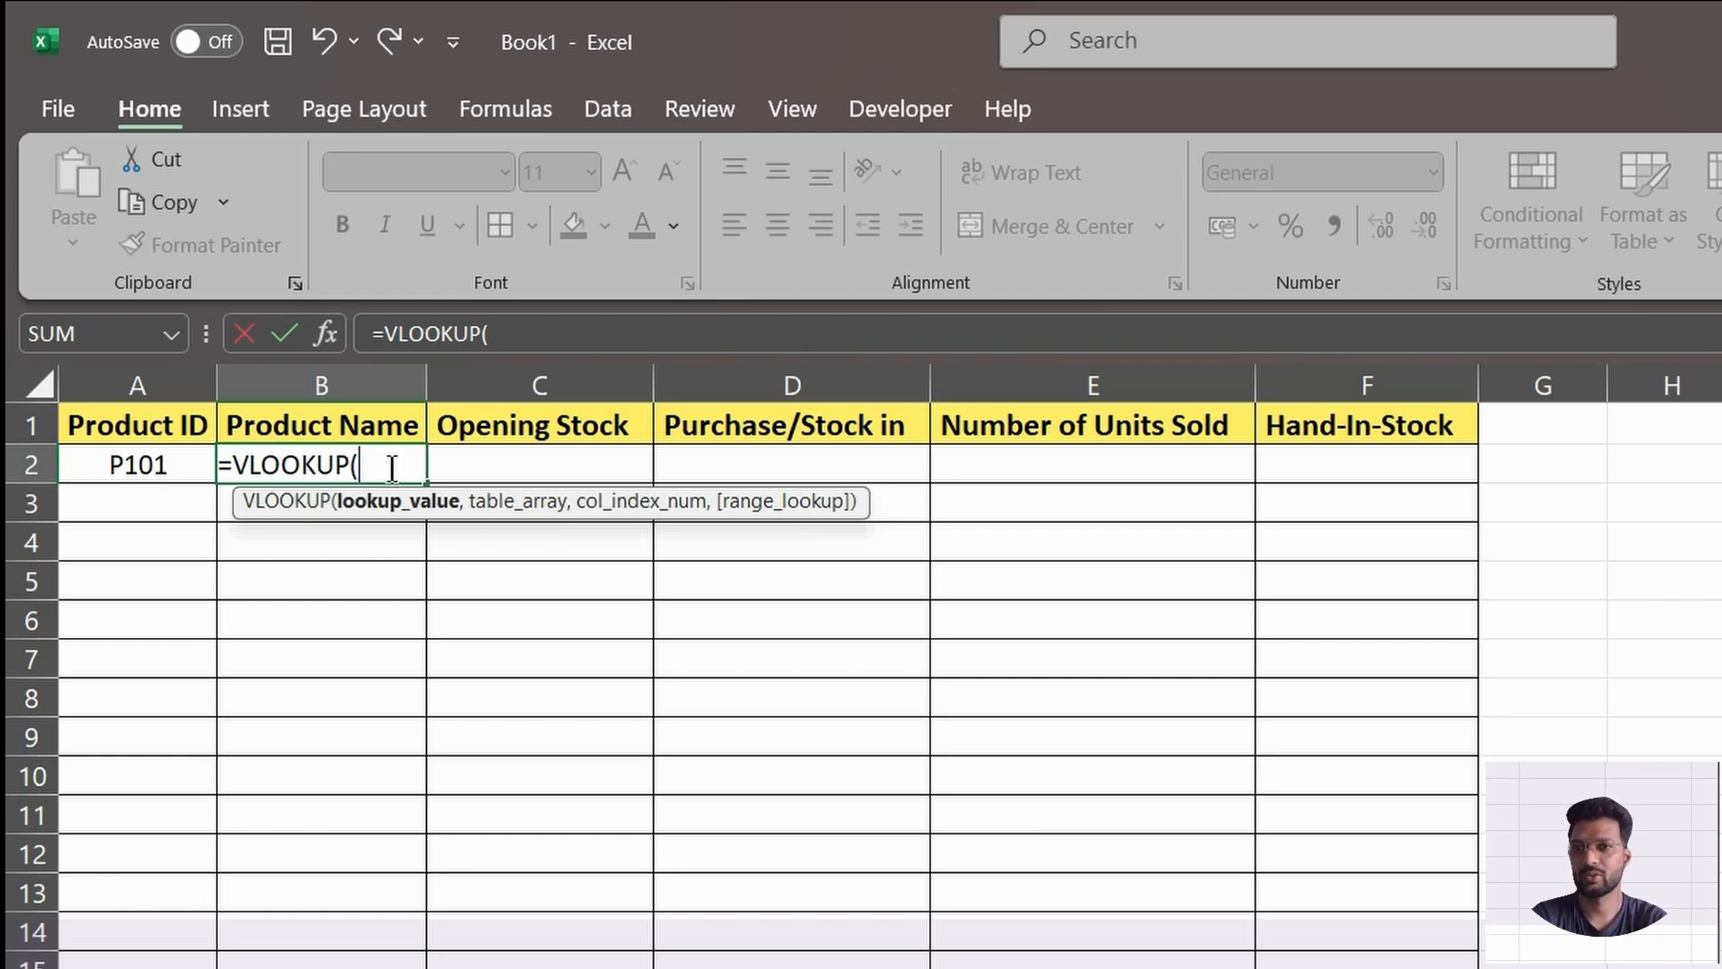
left_click(149, 464)
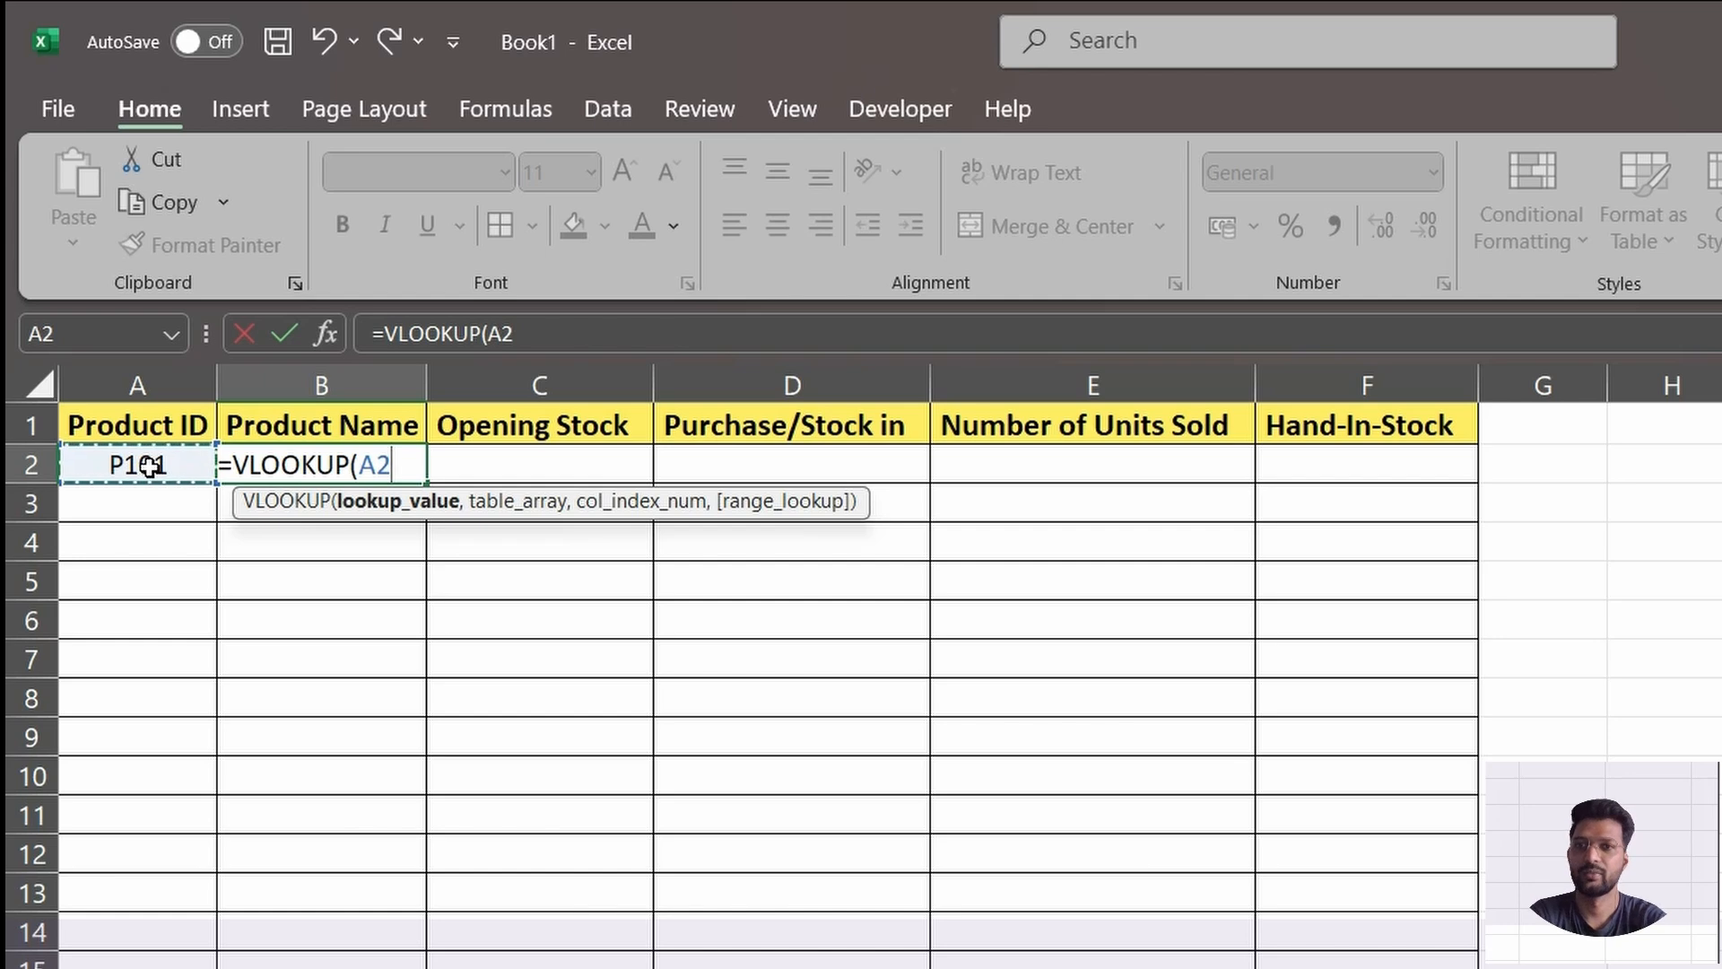
type(",")
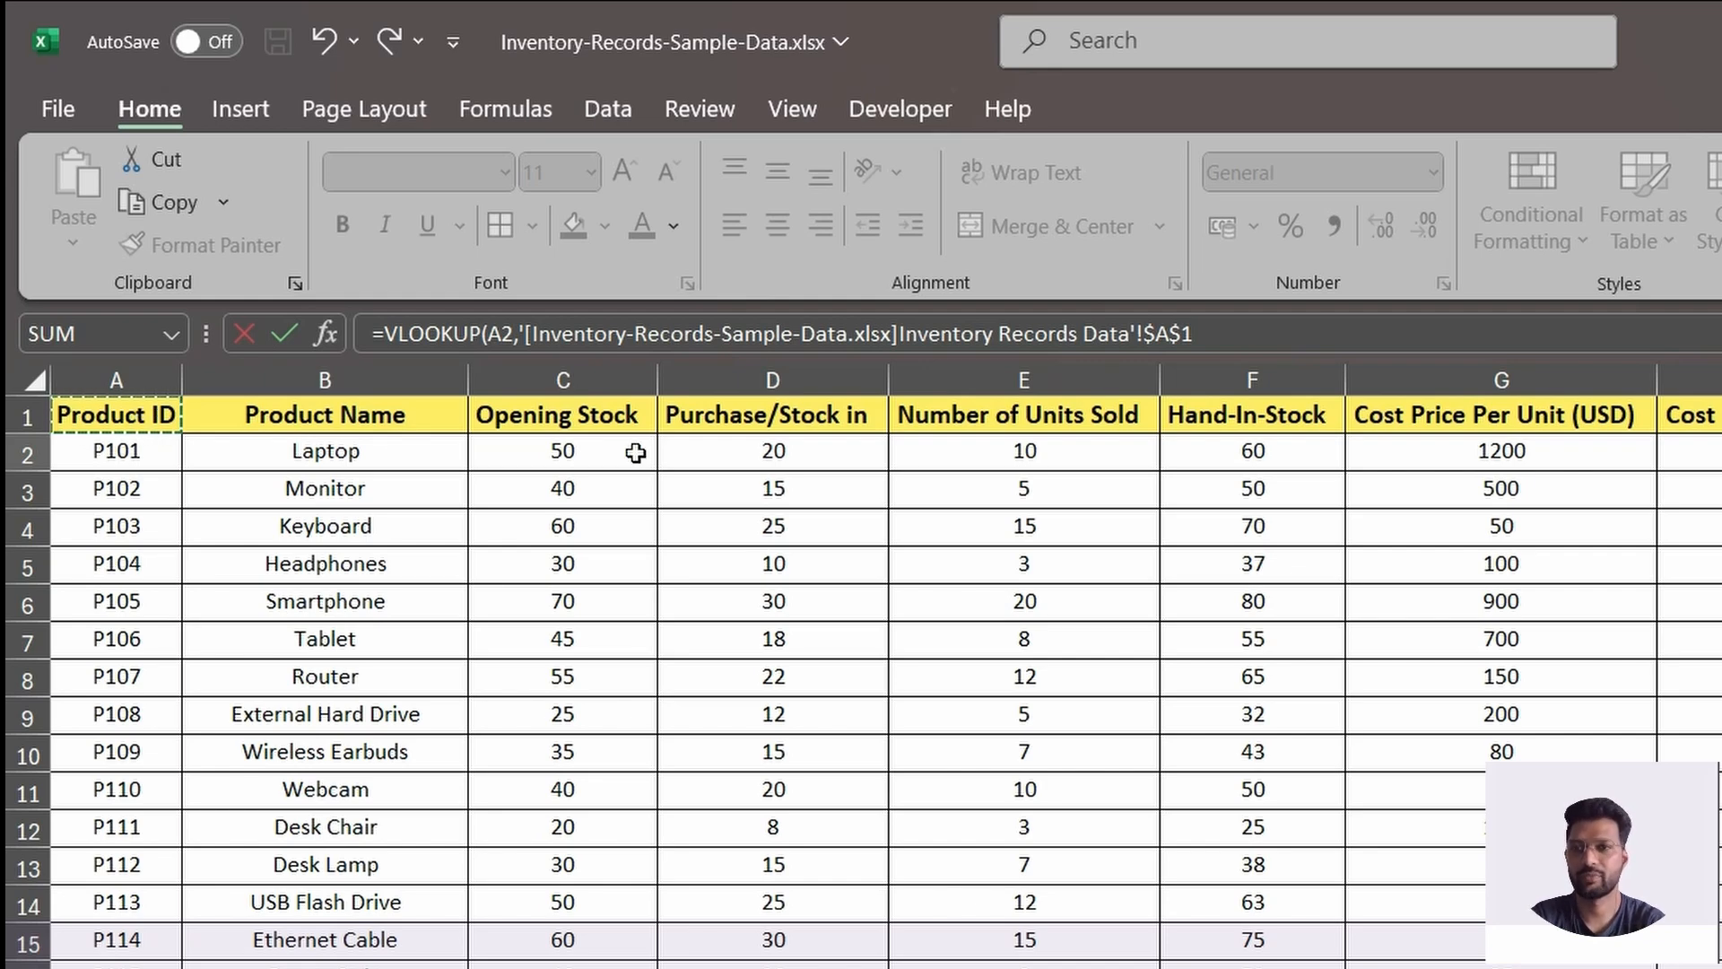
Set the VLOOKUP table array to $A$1:$H$47 on the Inventory Records Data sheet of Inventory-Records-Sample-Data.xlsx.
key("ctrl+shift+Down")
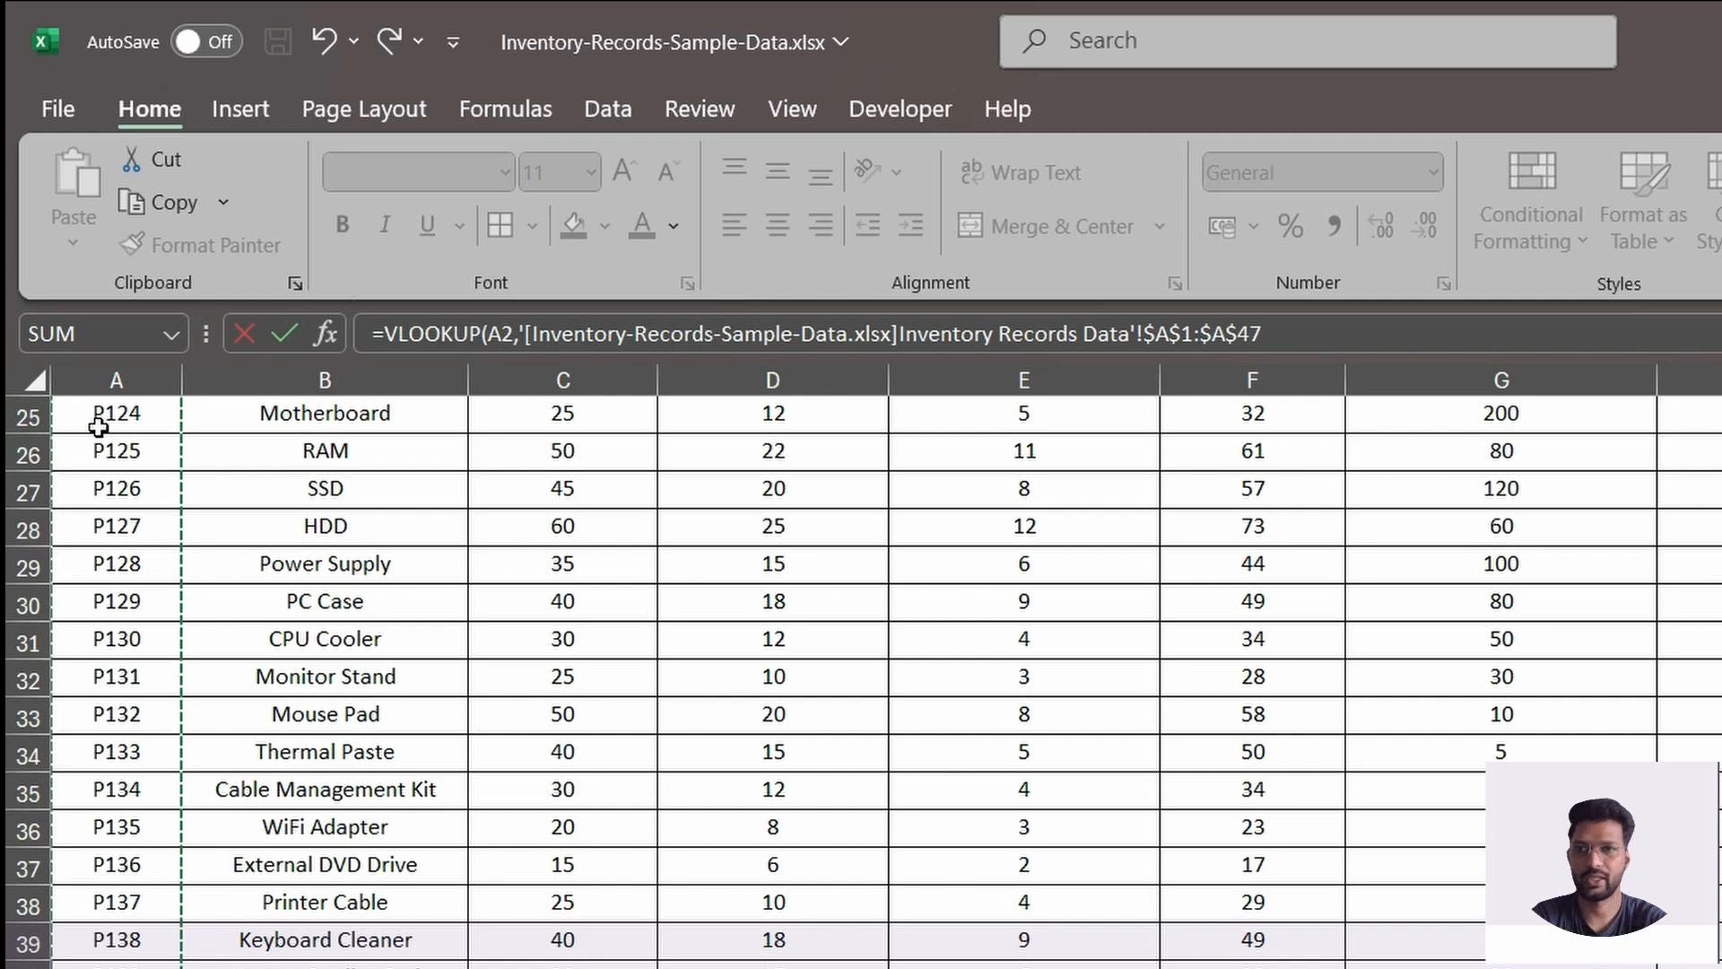
key("ctrl+shift+Right")
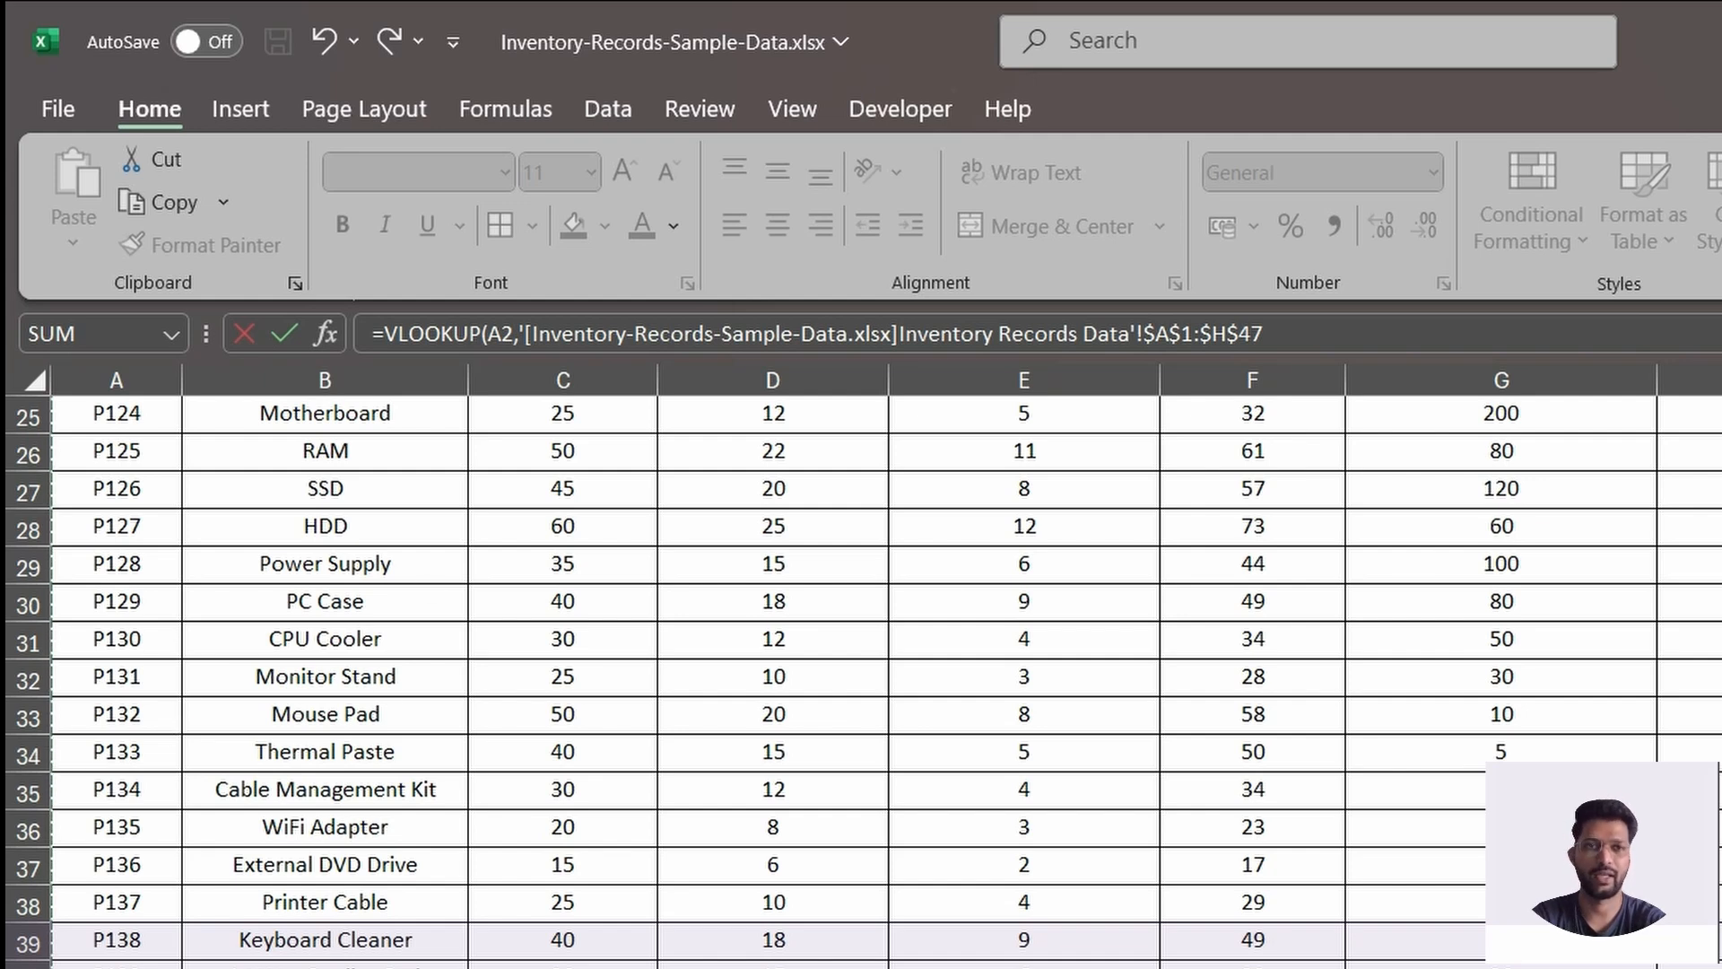
type(",")
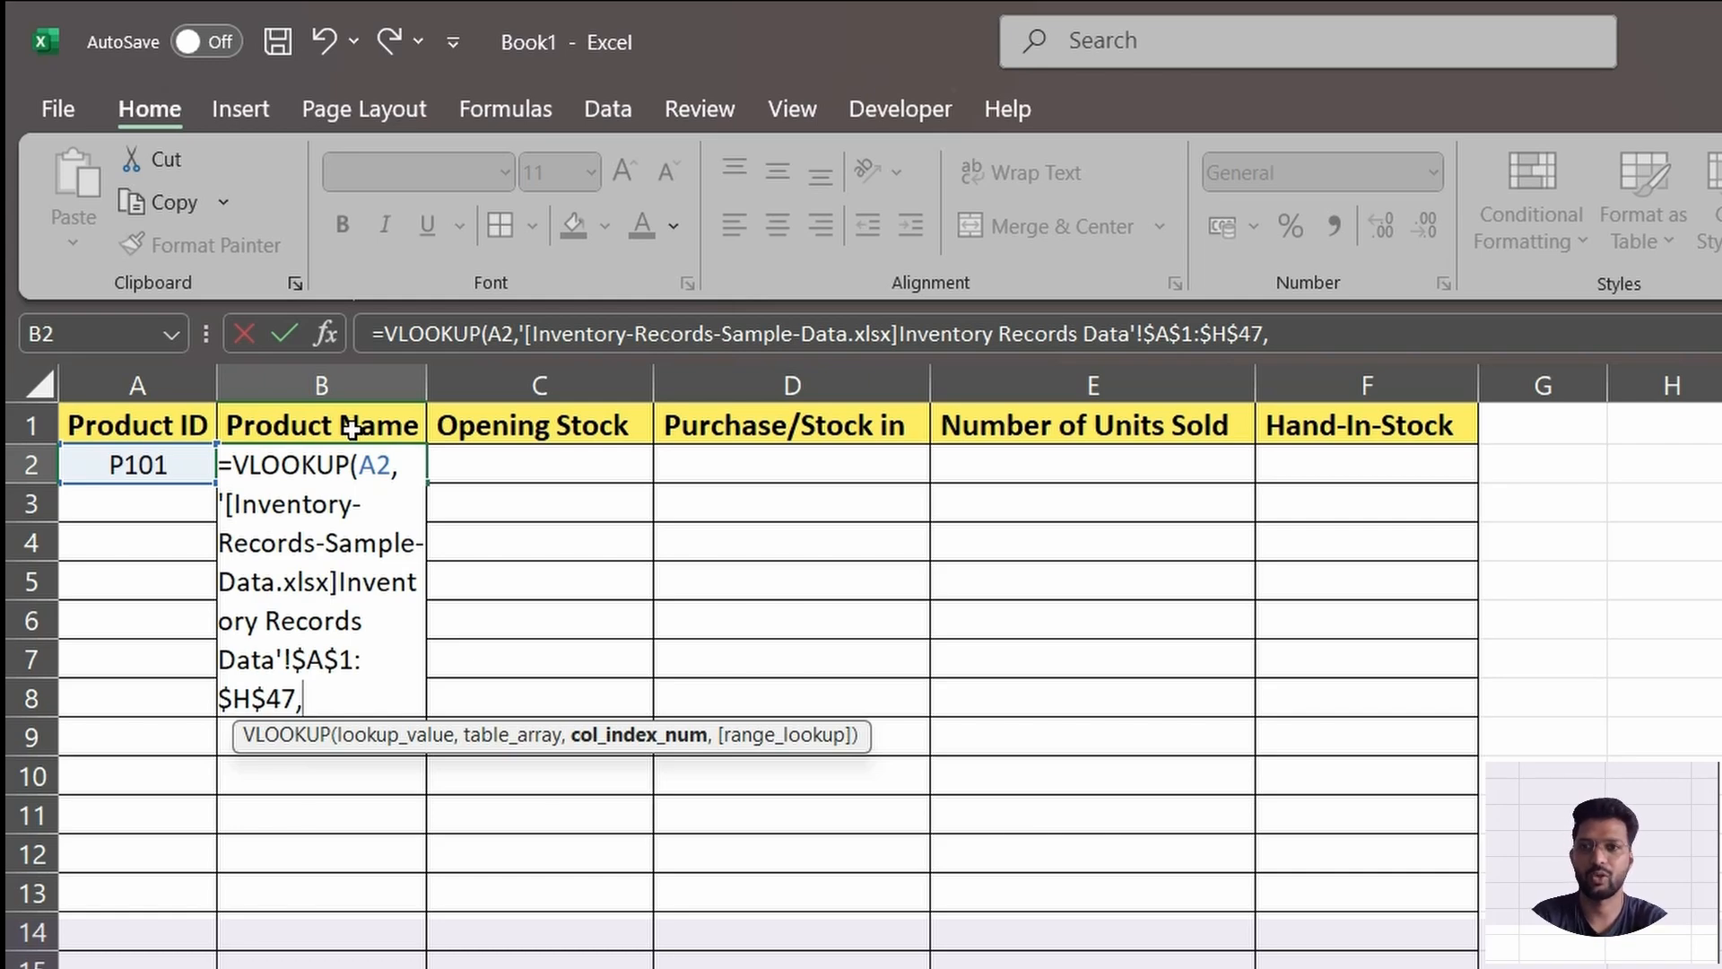
Complete the B2 VLOOKUP with column index 2 and range lookup 0, and check its result against the source workbook.
key("alt+Tab")
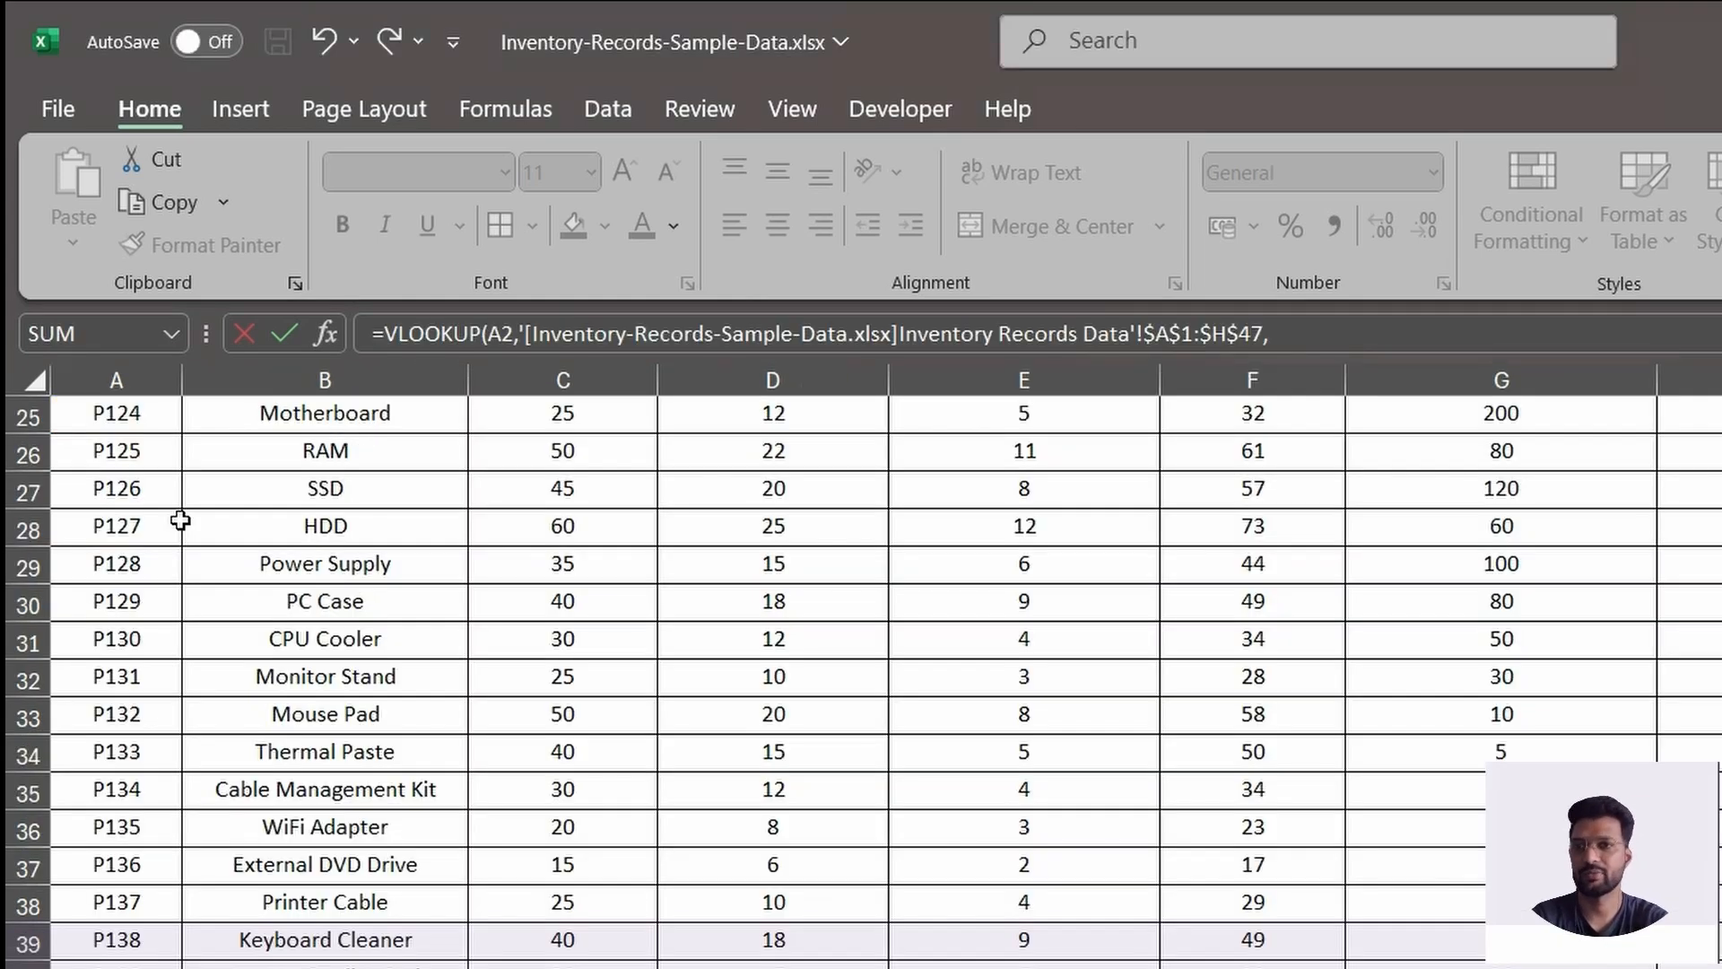
scroll(297, 557, "up", 1)
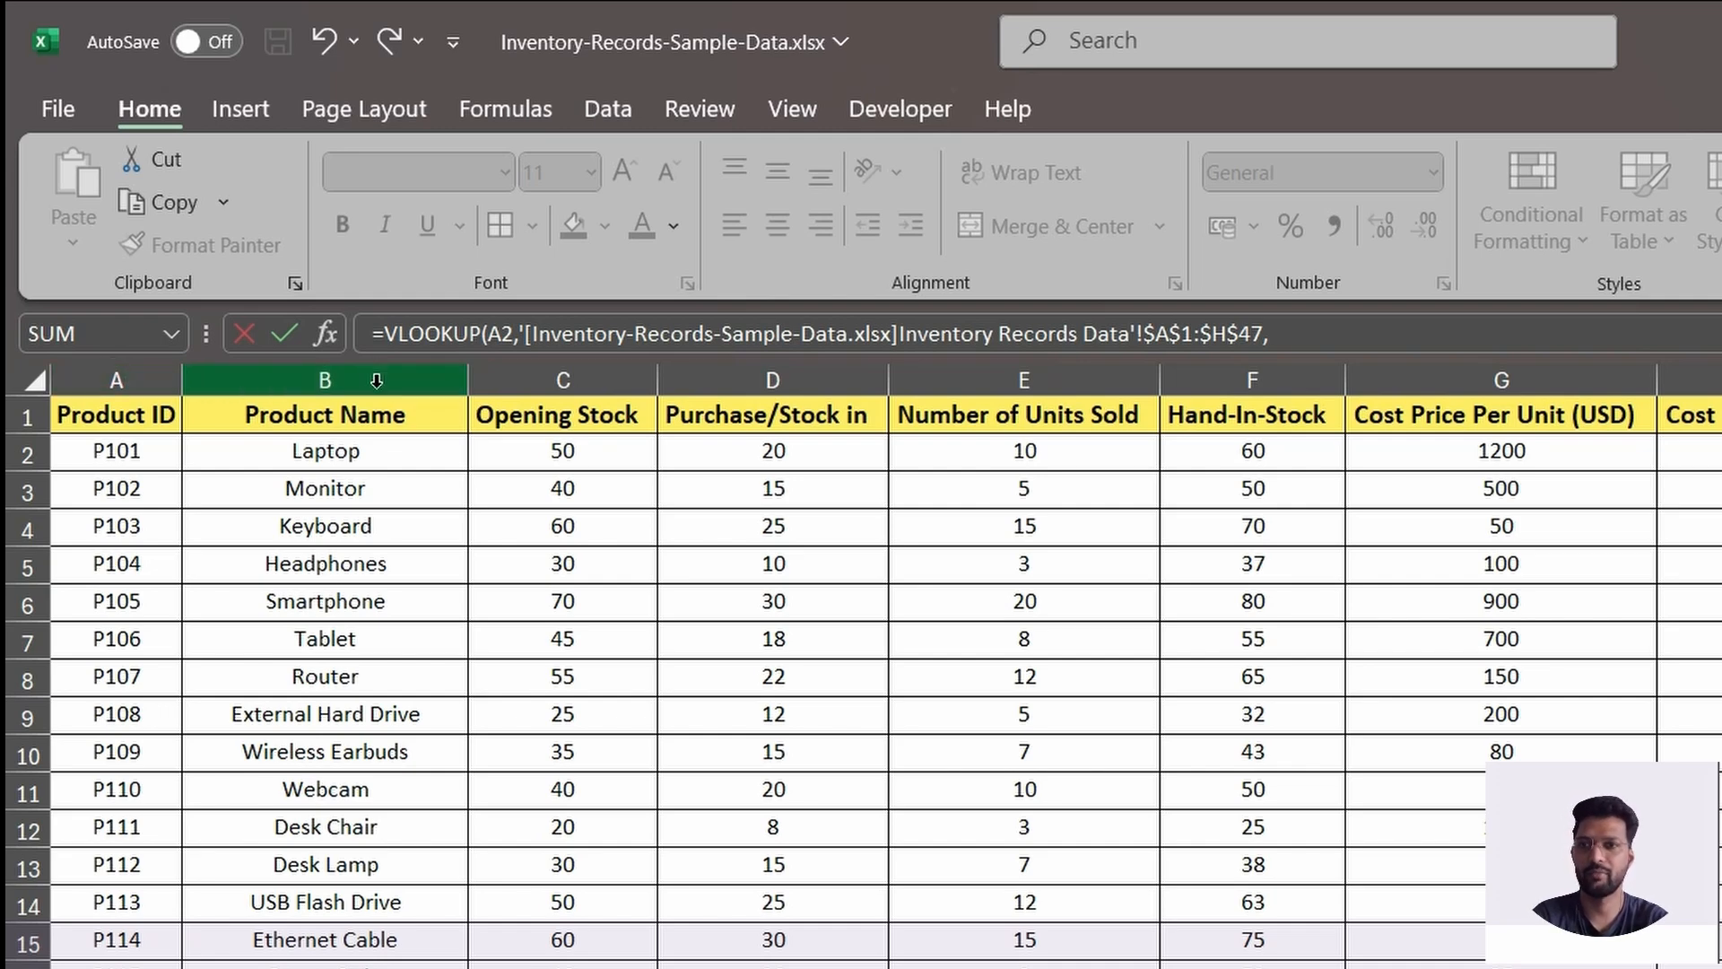
key("alt+Tab")
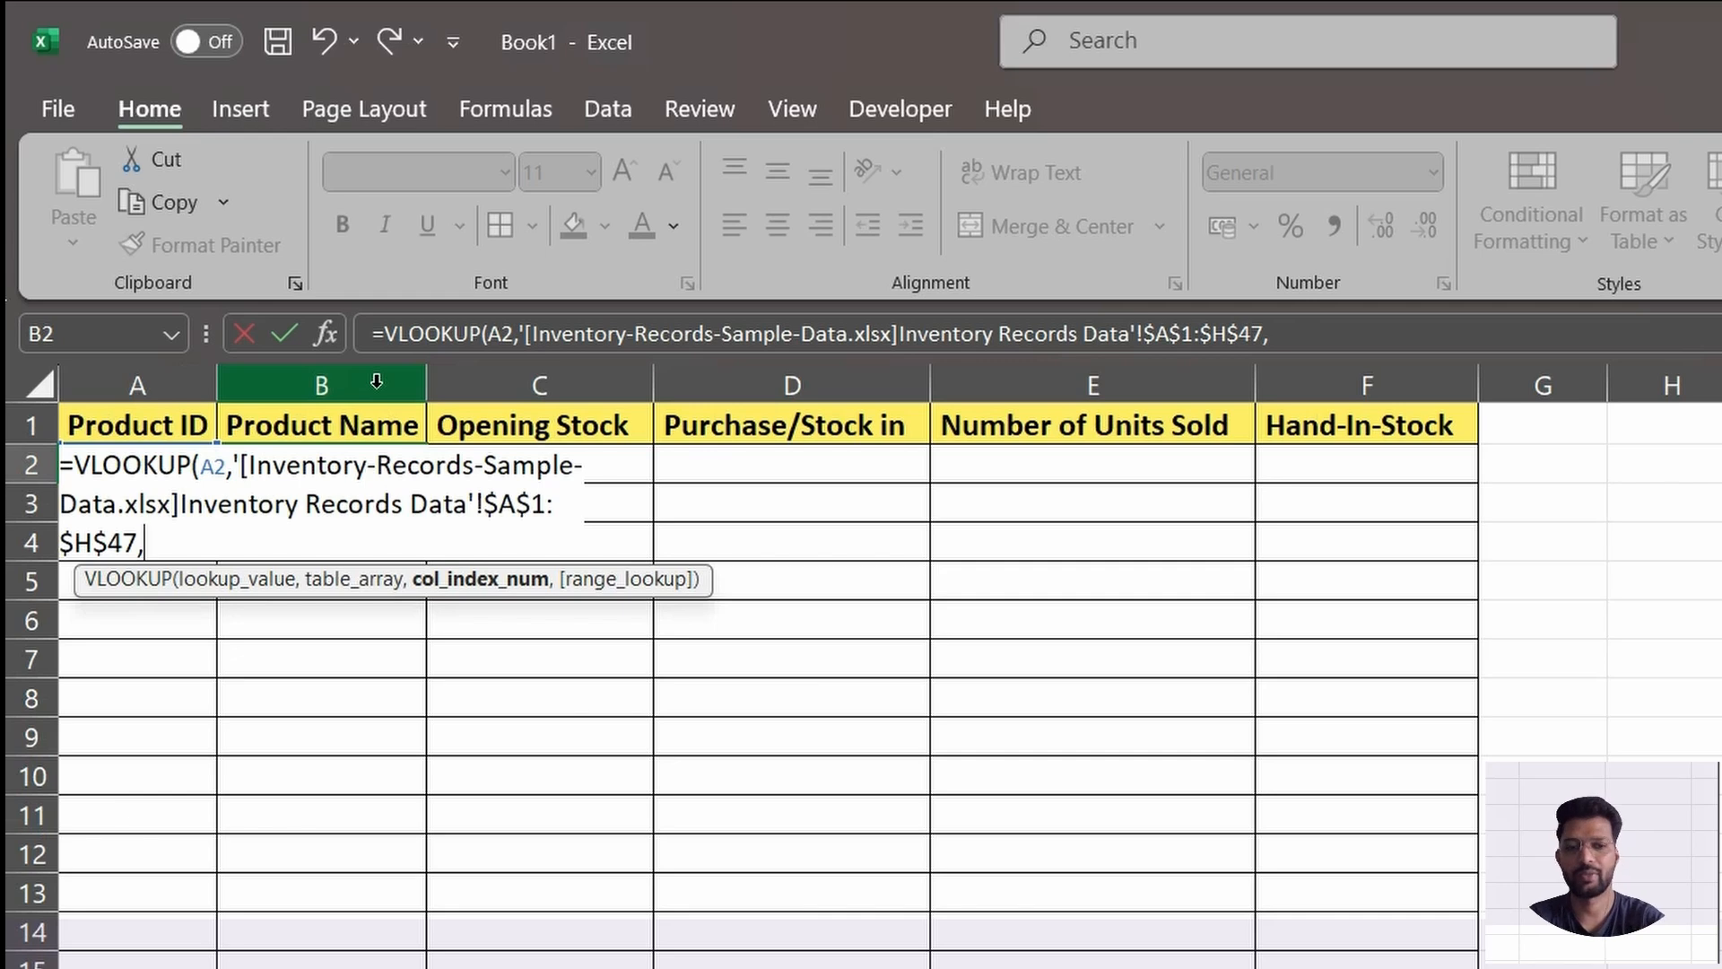
type("2,0")
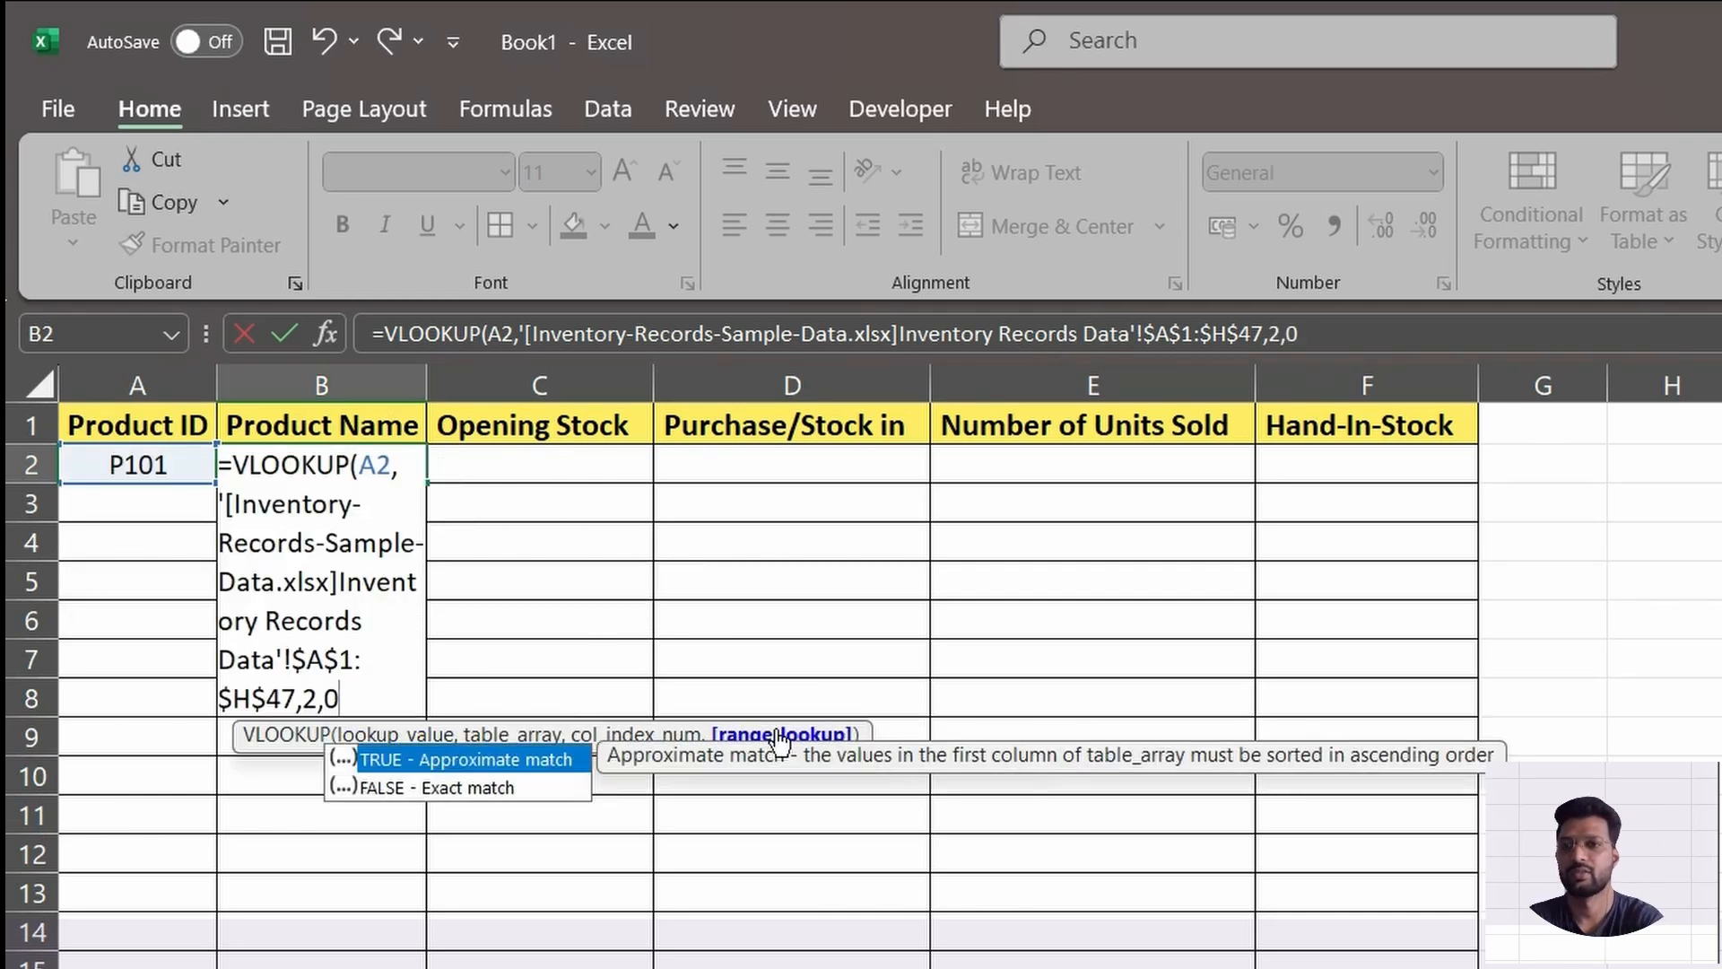
type(")")
key("Return")
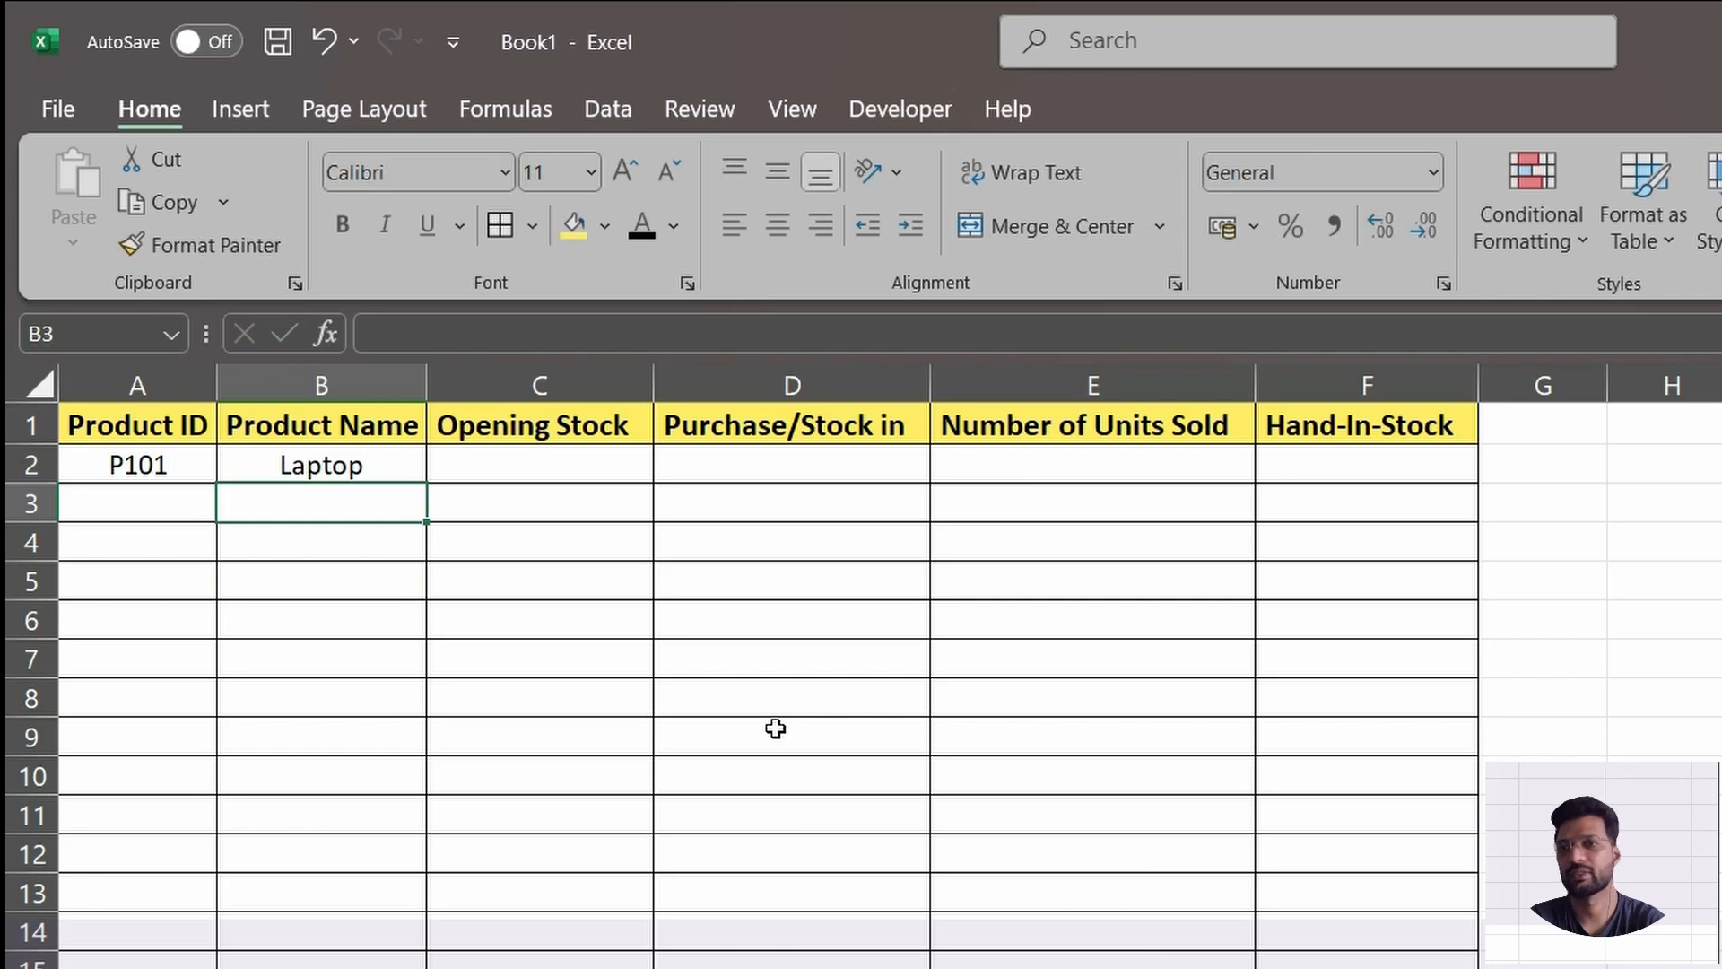
left_click(341, 468)
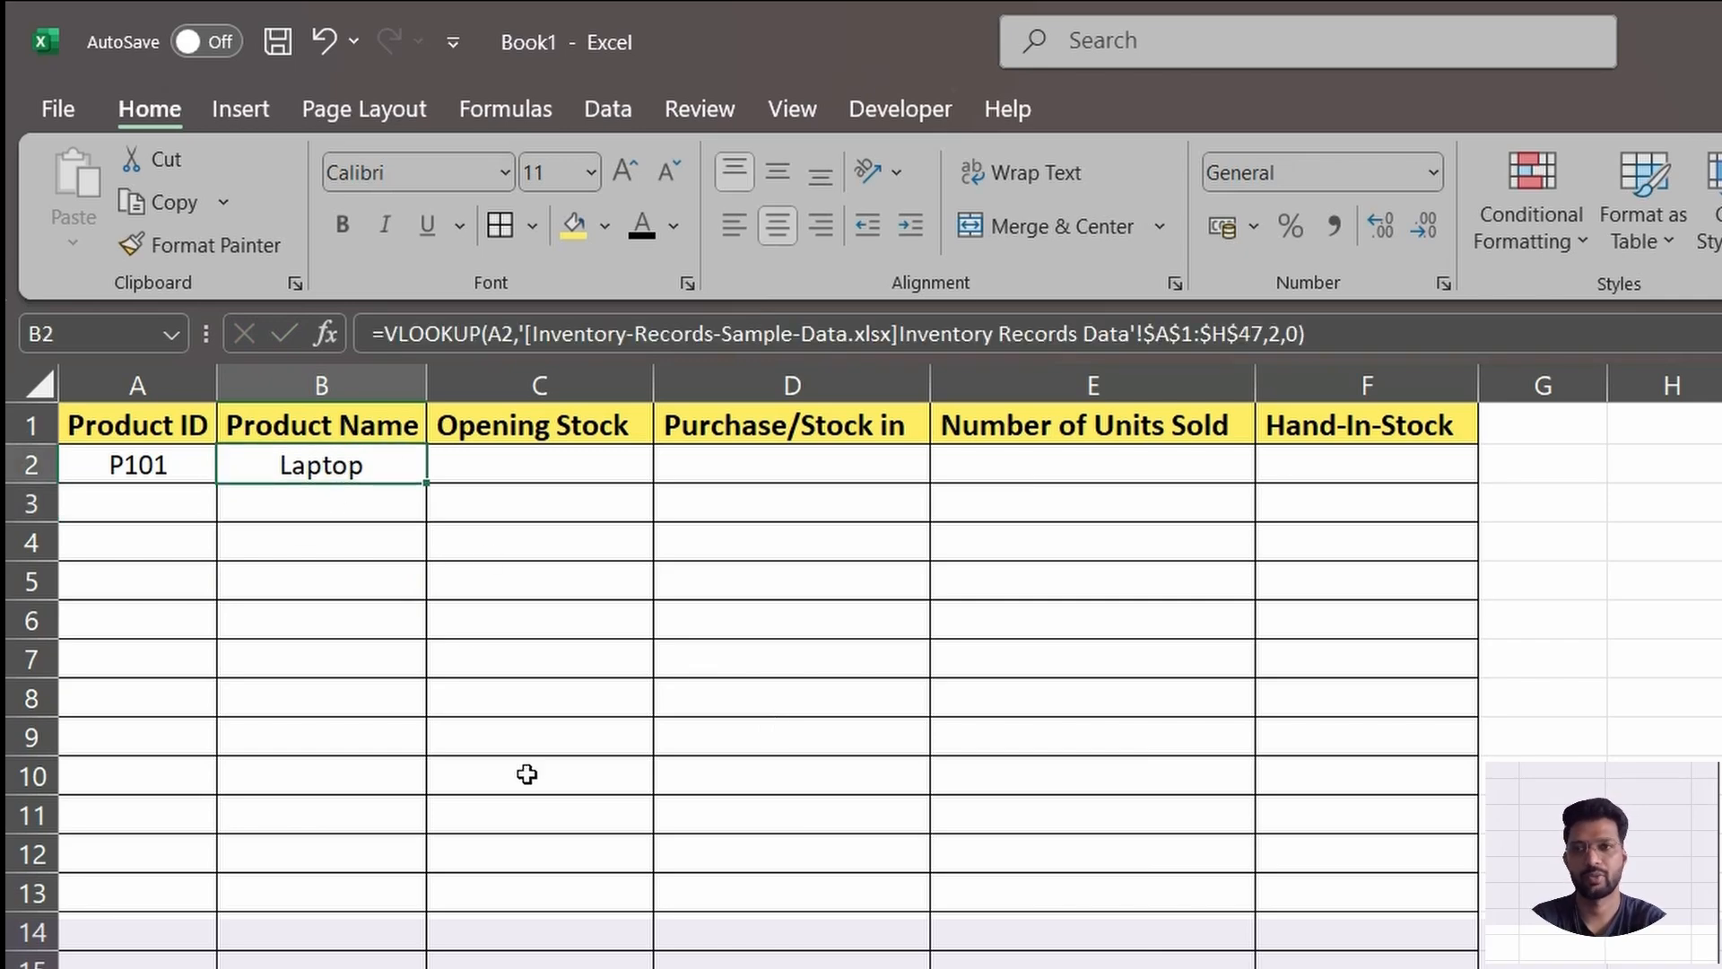
key("alt+Tab")
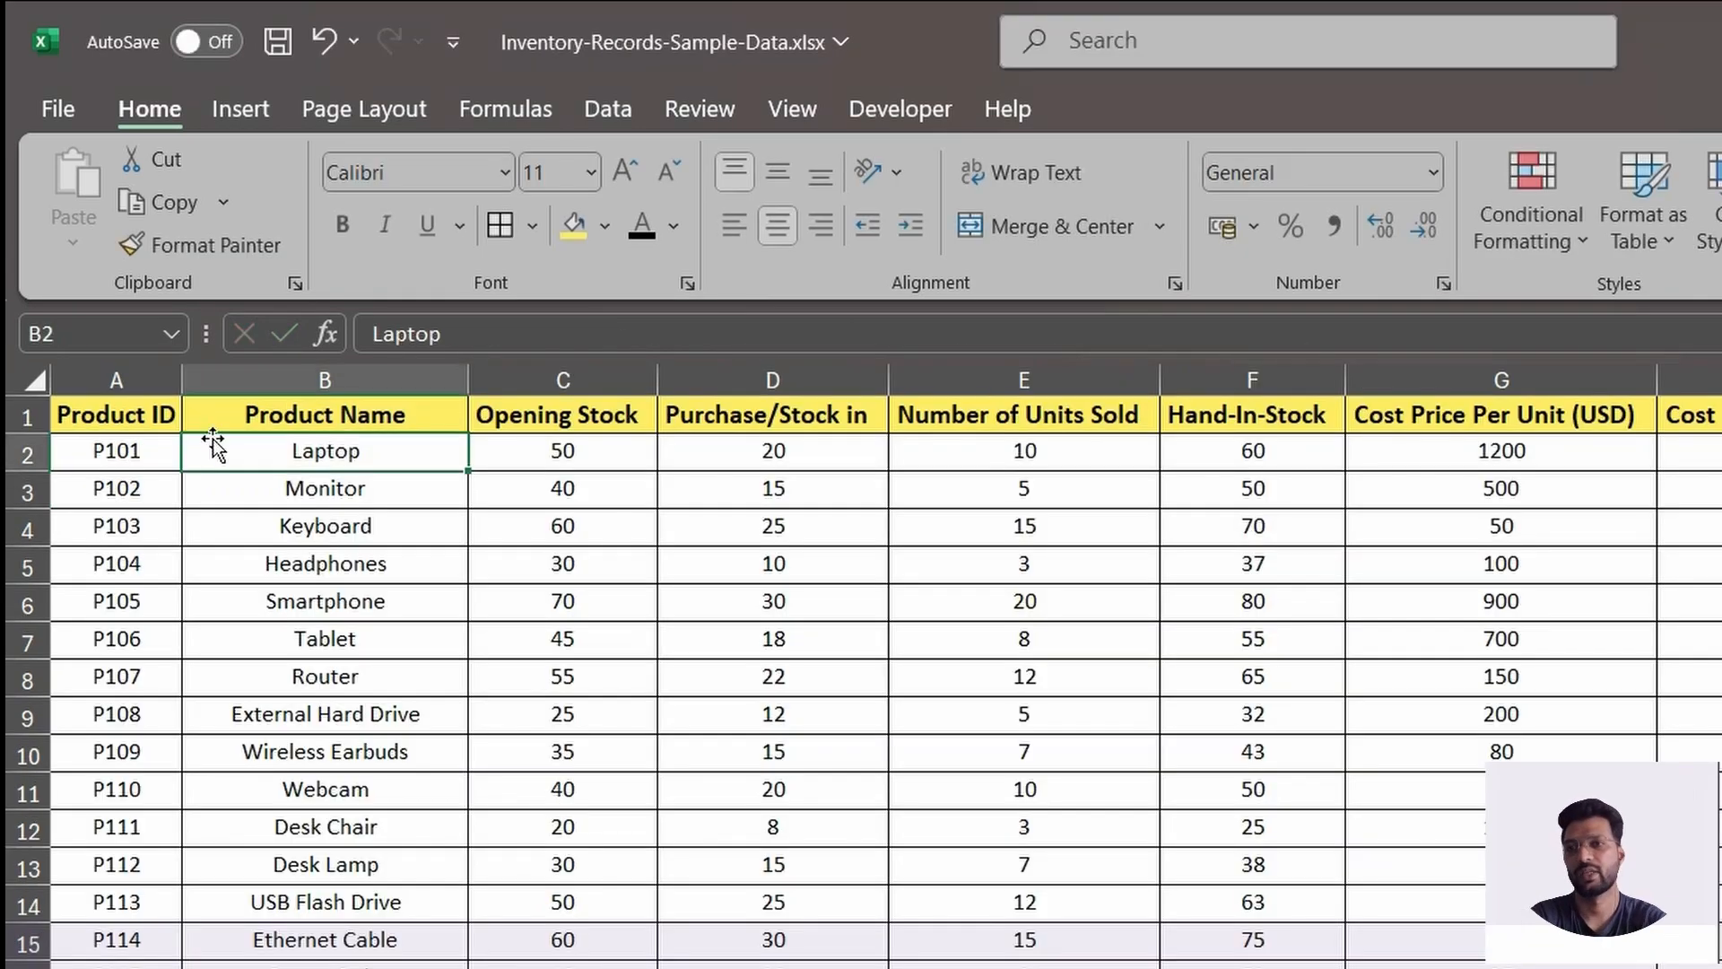
key("alt+Tab")
Change the product ID in A2 to P103 and check the product name lookup in B2 against the source workbook.
left_click(179, 462)
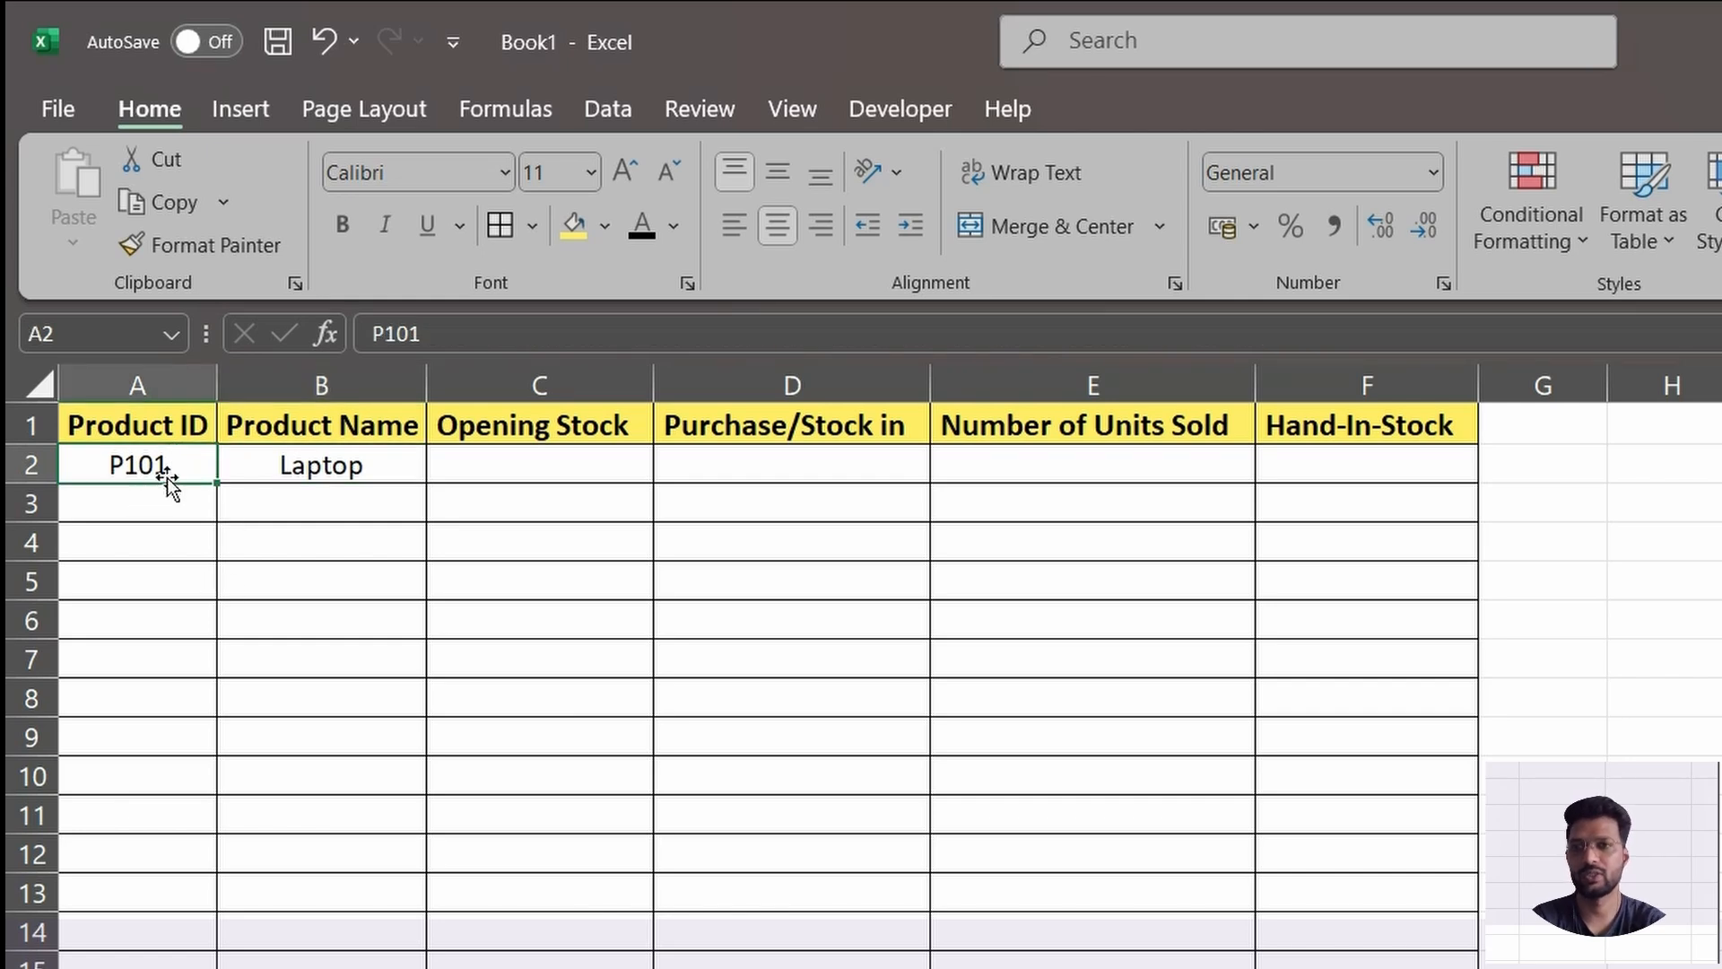
key("F2")
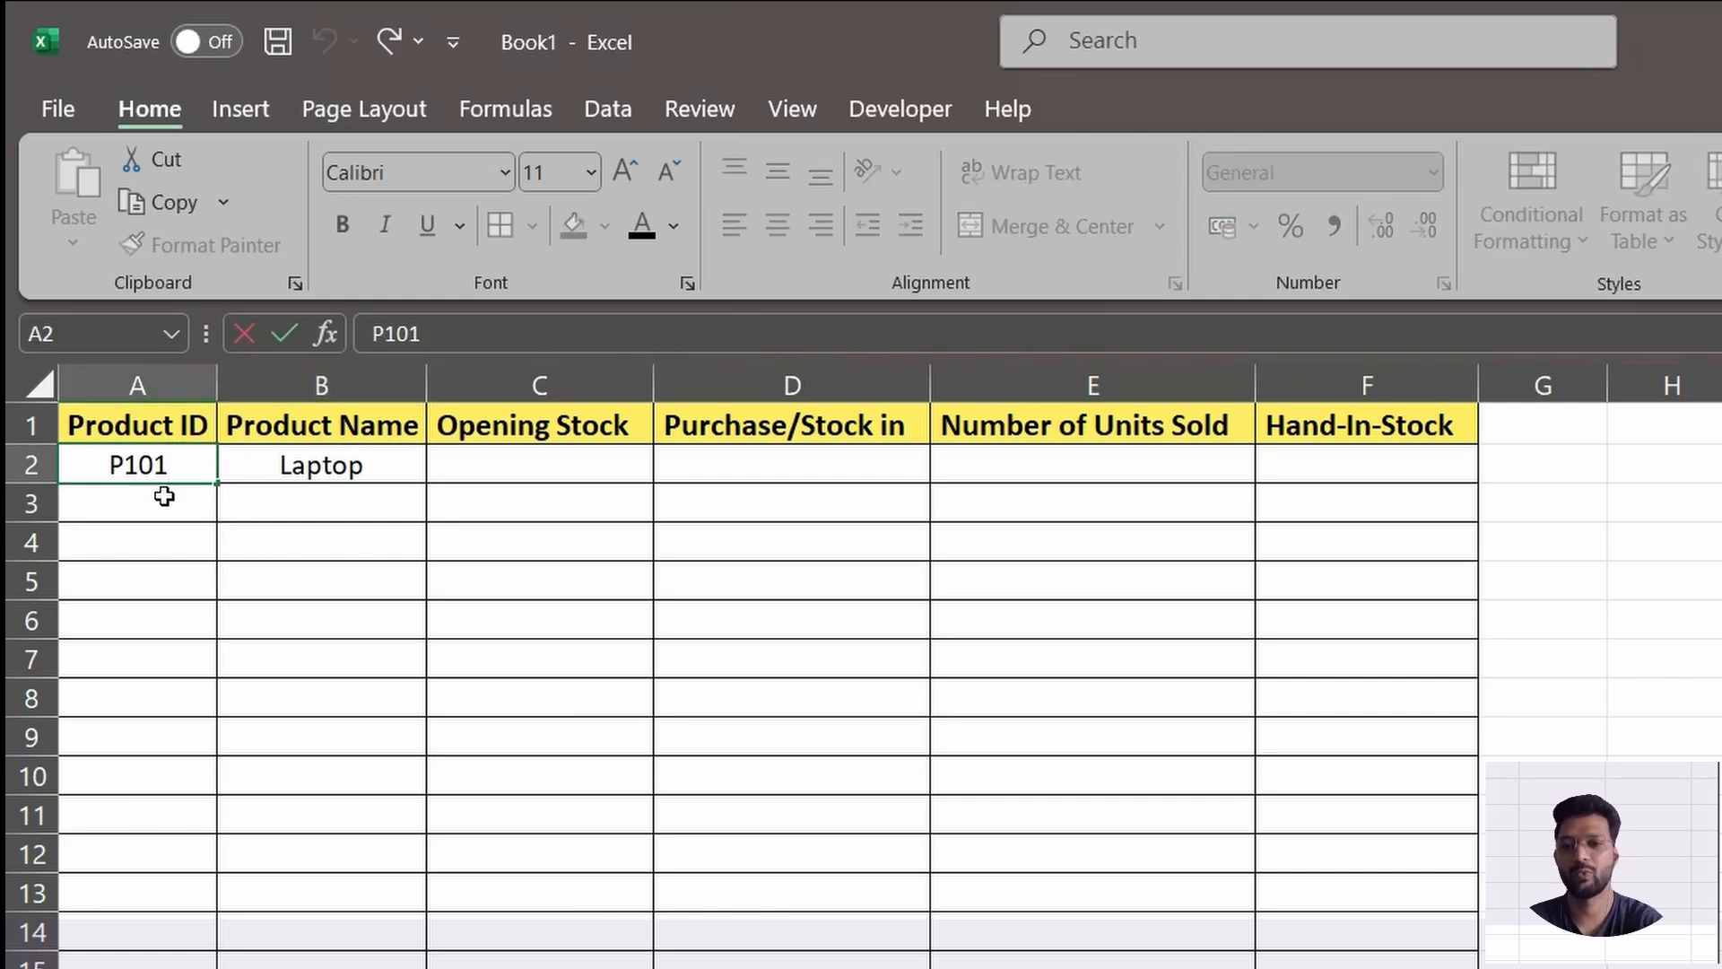
key("BackSpace")
type("3")
key("Return")
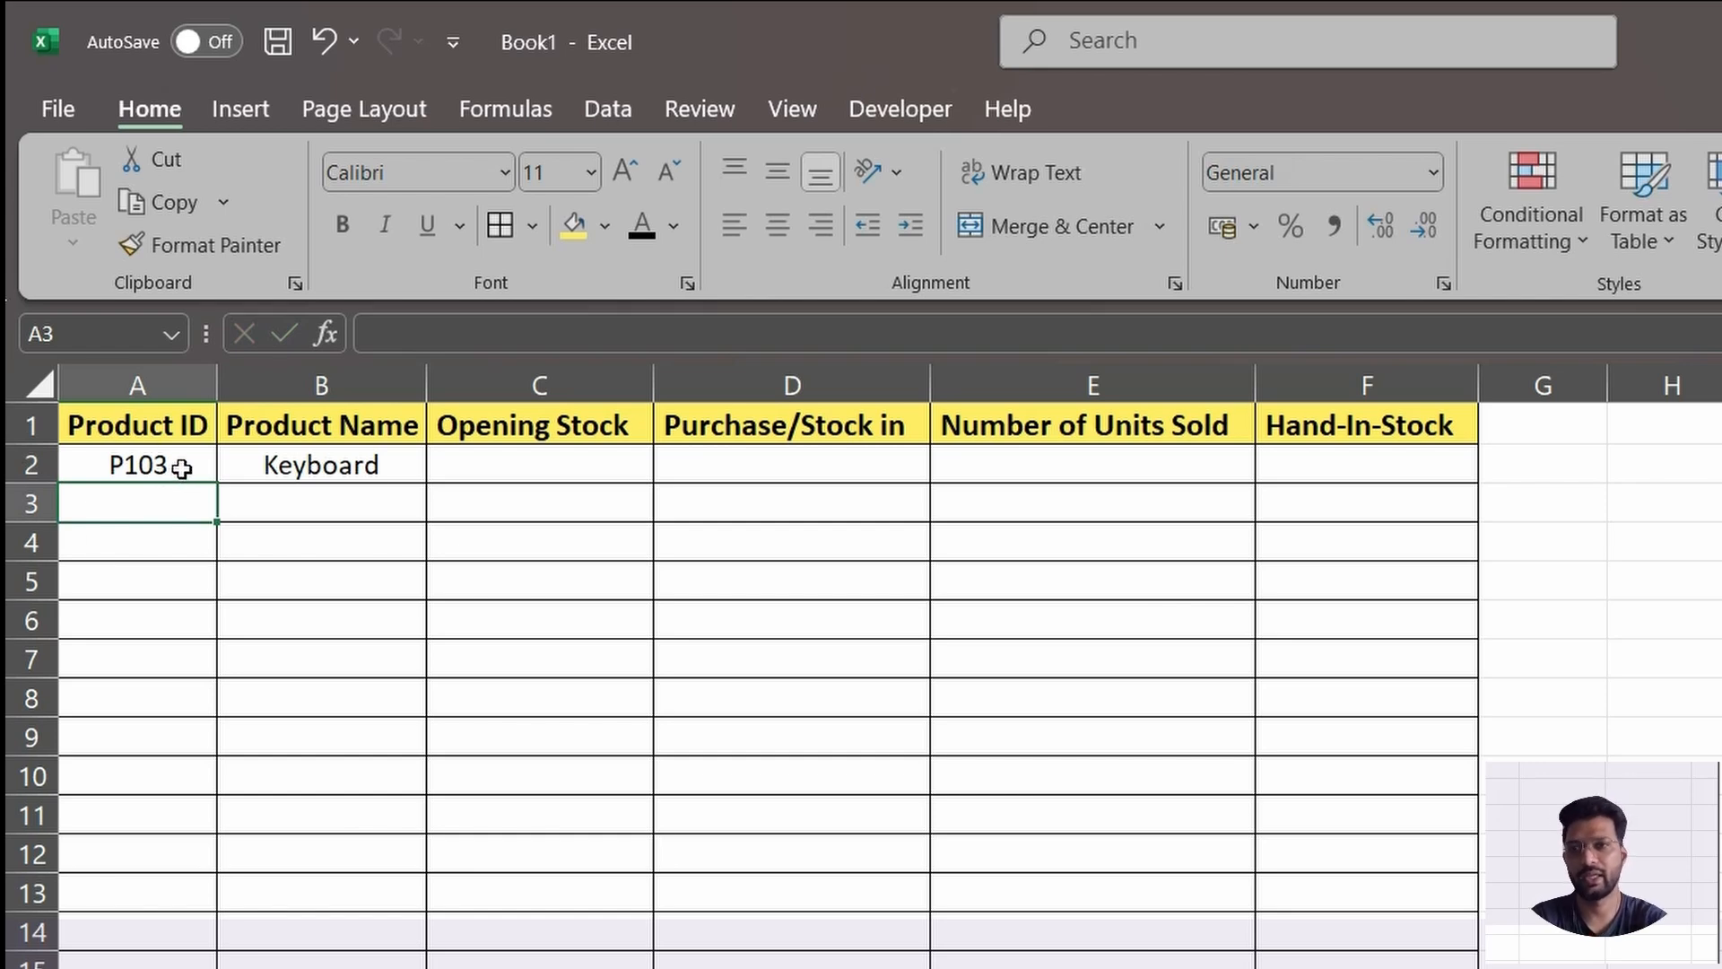
left_click(350, 468)
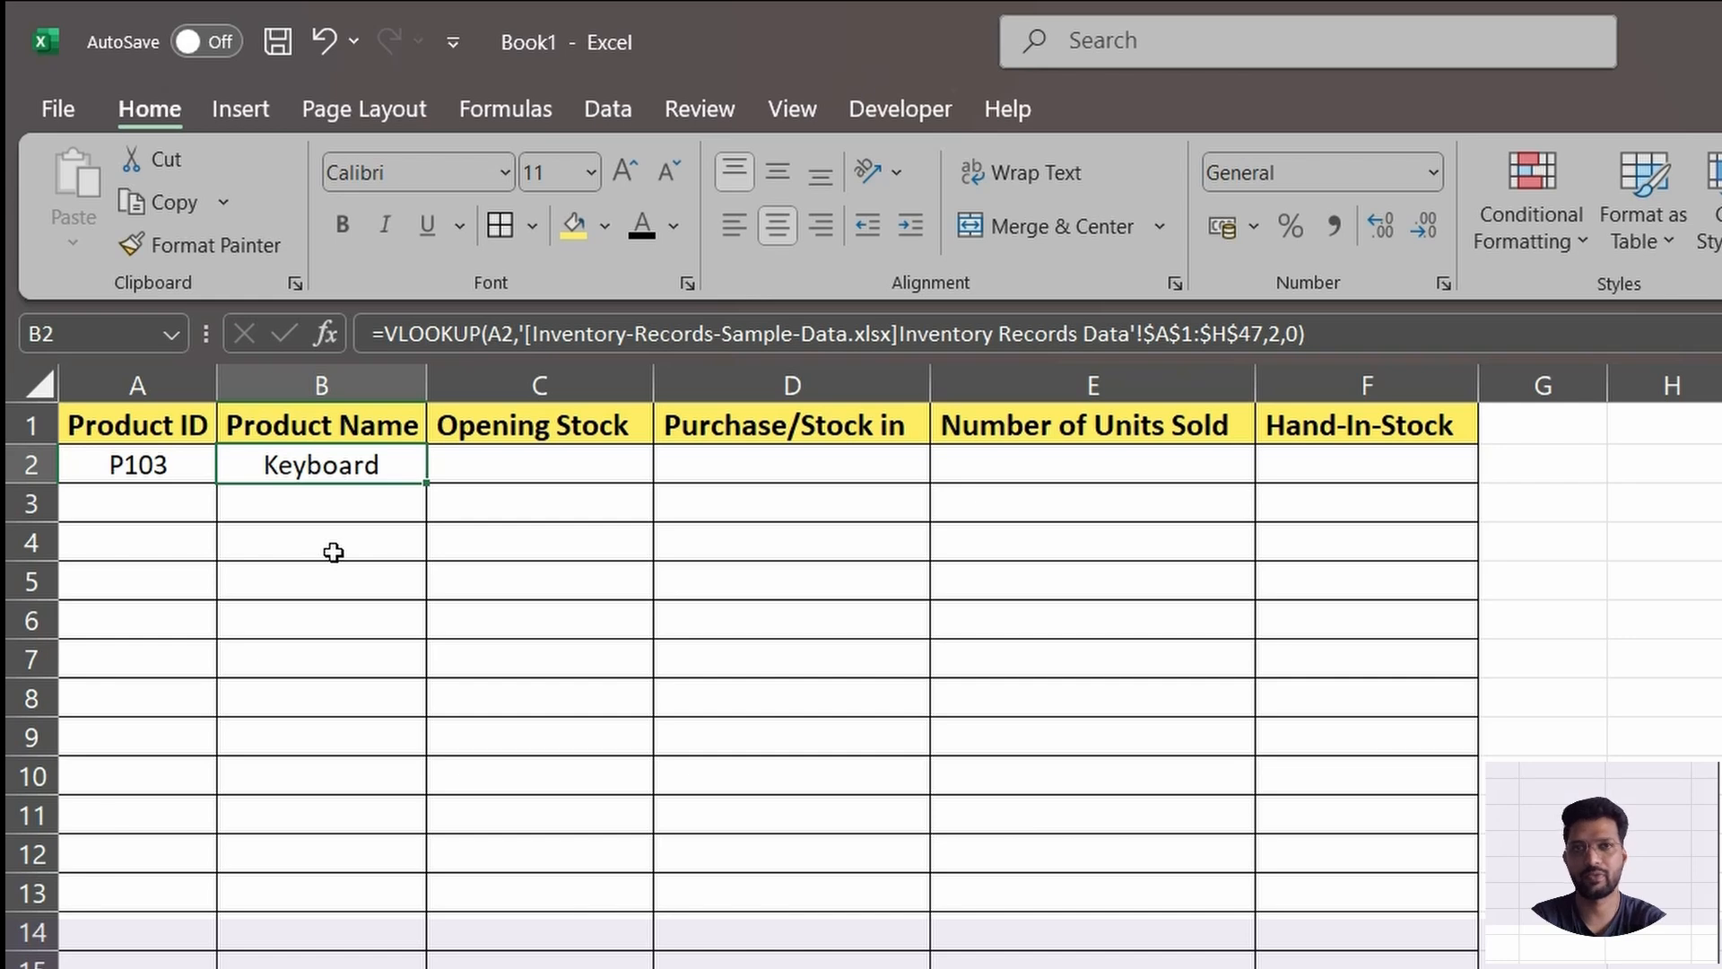
key("alt+Tab")
left_click(360, 468)
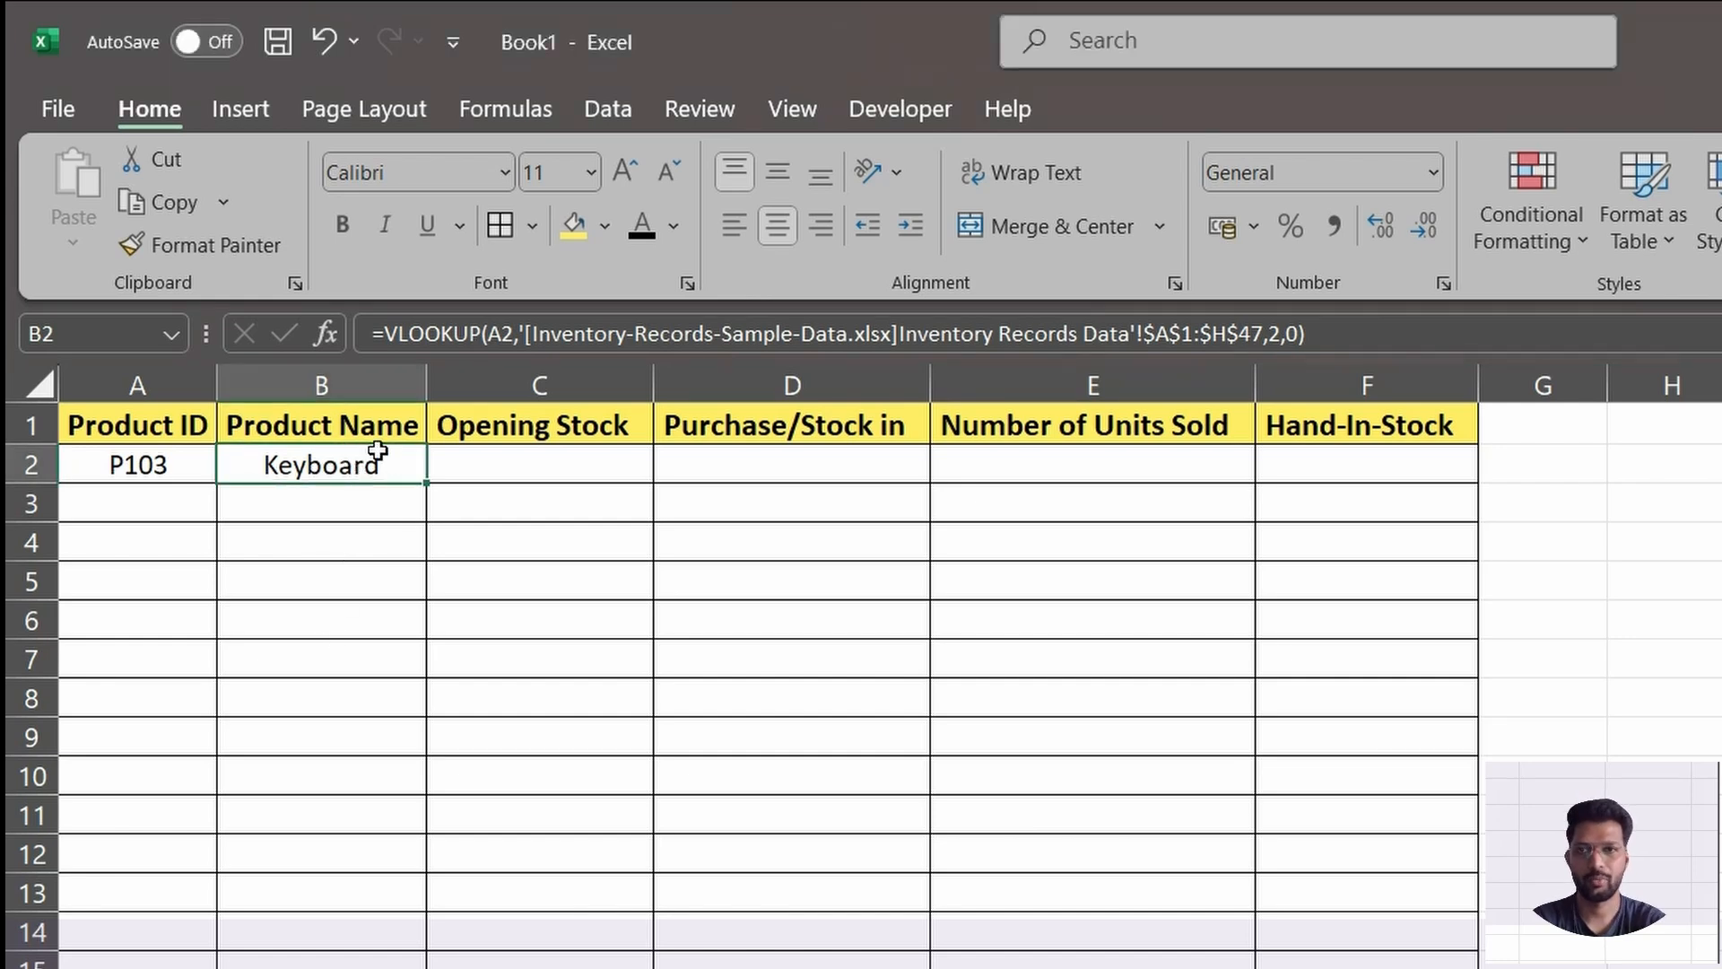
Switch to Inventory-Records-Sample-Data.xlsx and name the whole inventory data range MyDATA.
key("alt+Tab")
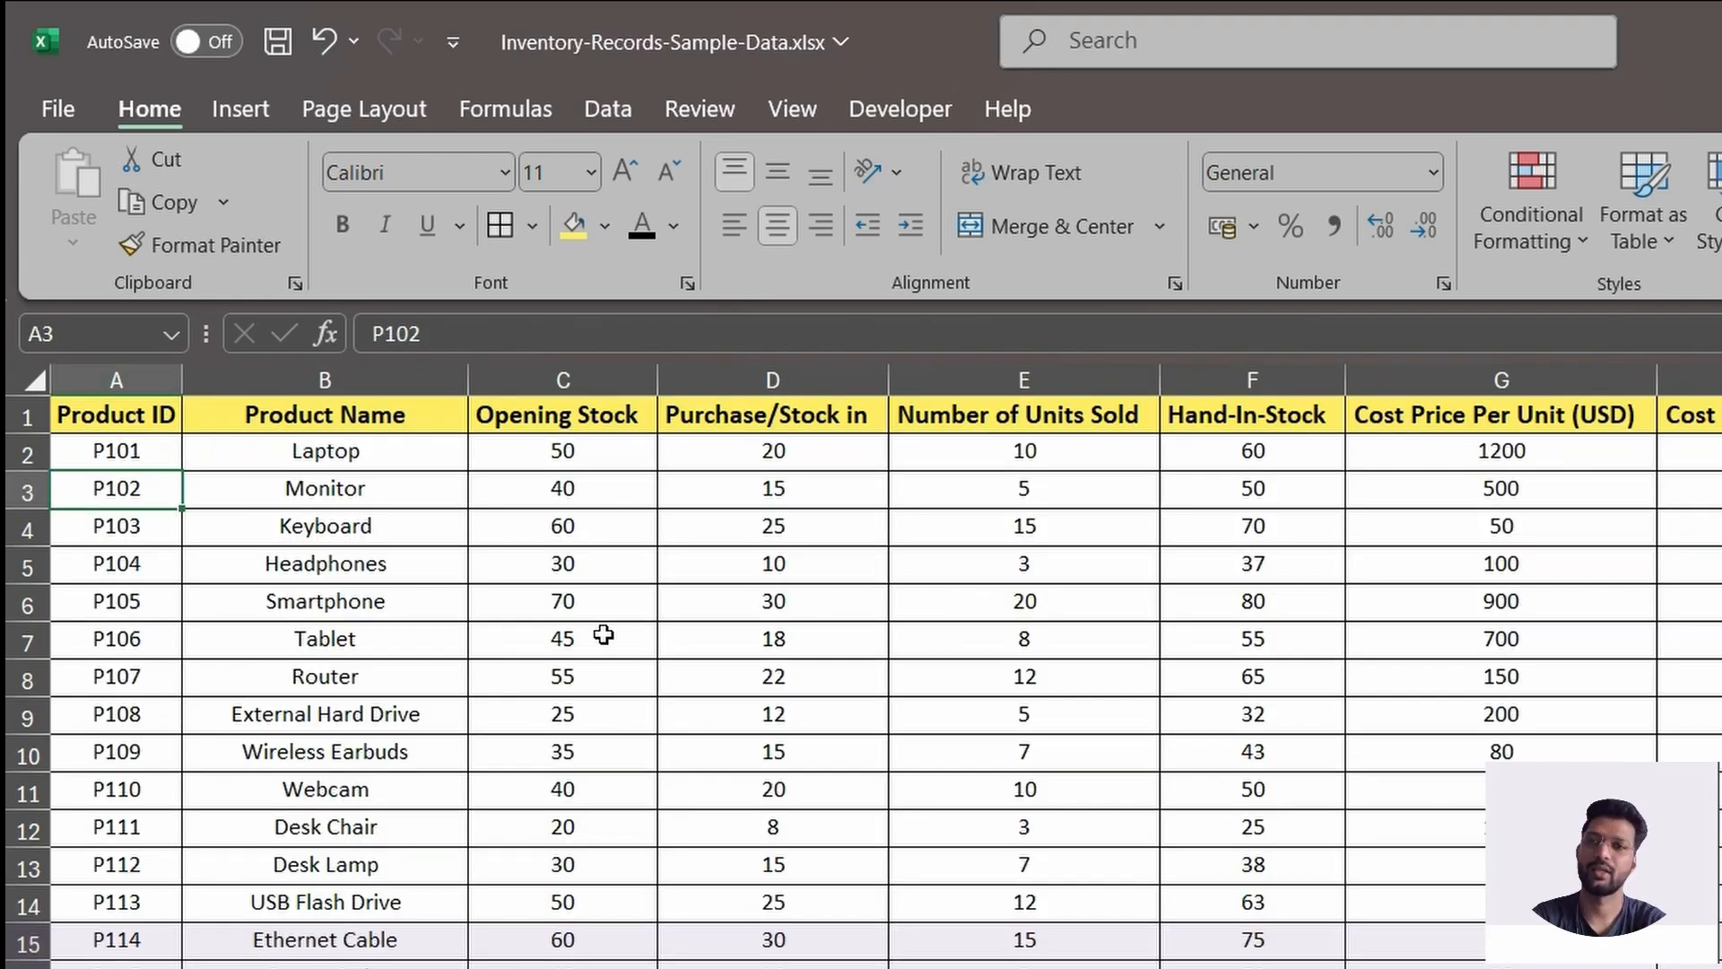
left_click(150, 454)
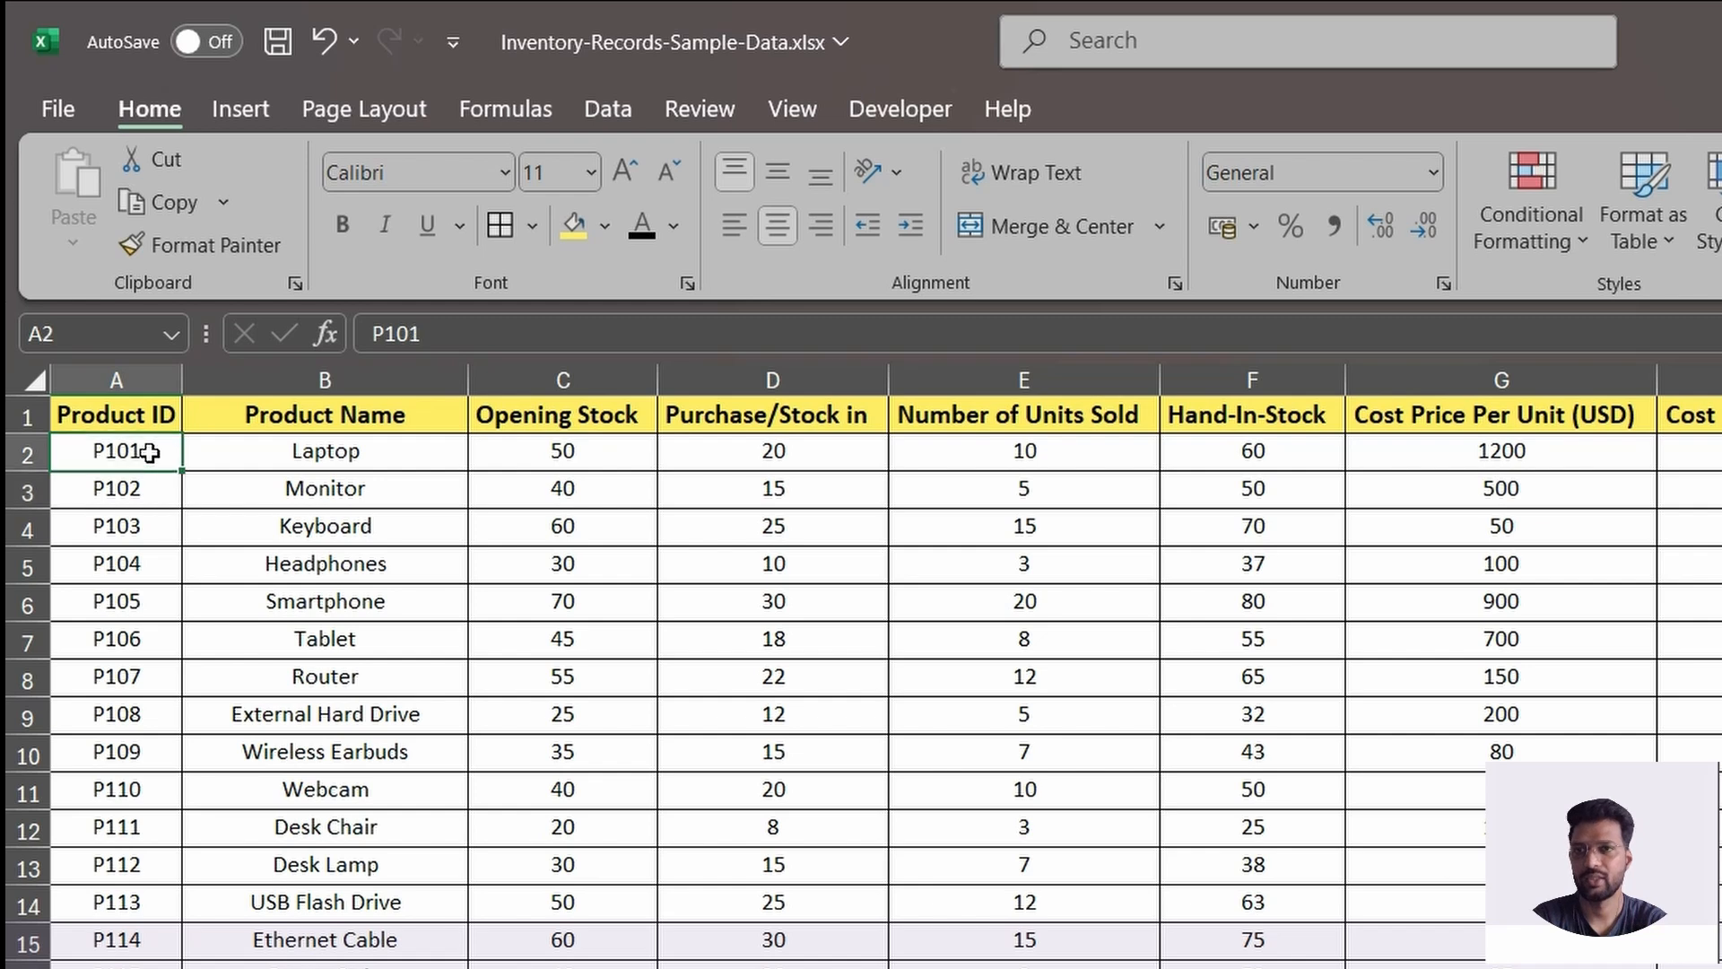
key("ctrl+a")
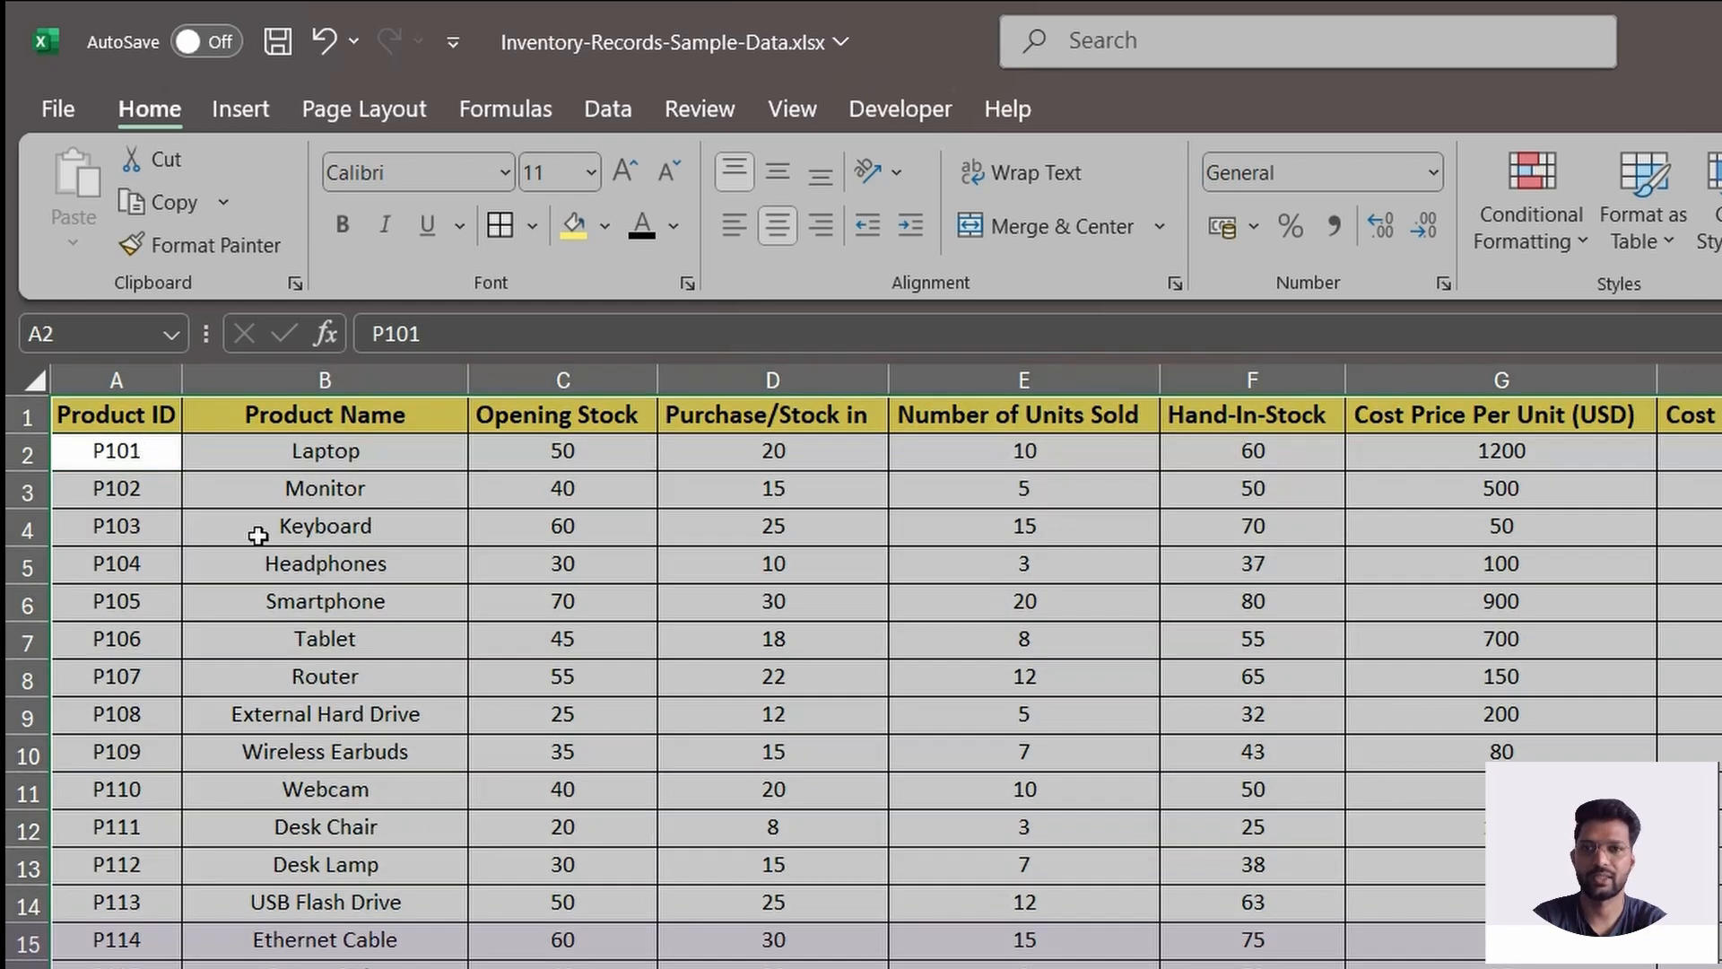
left_click(40, 323)
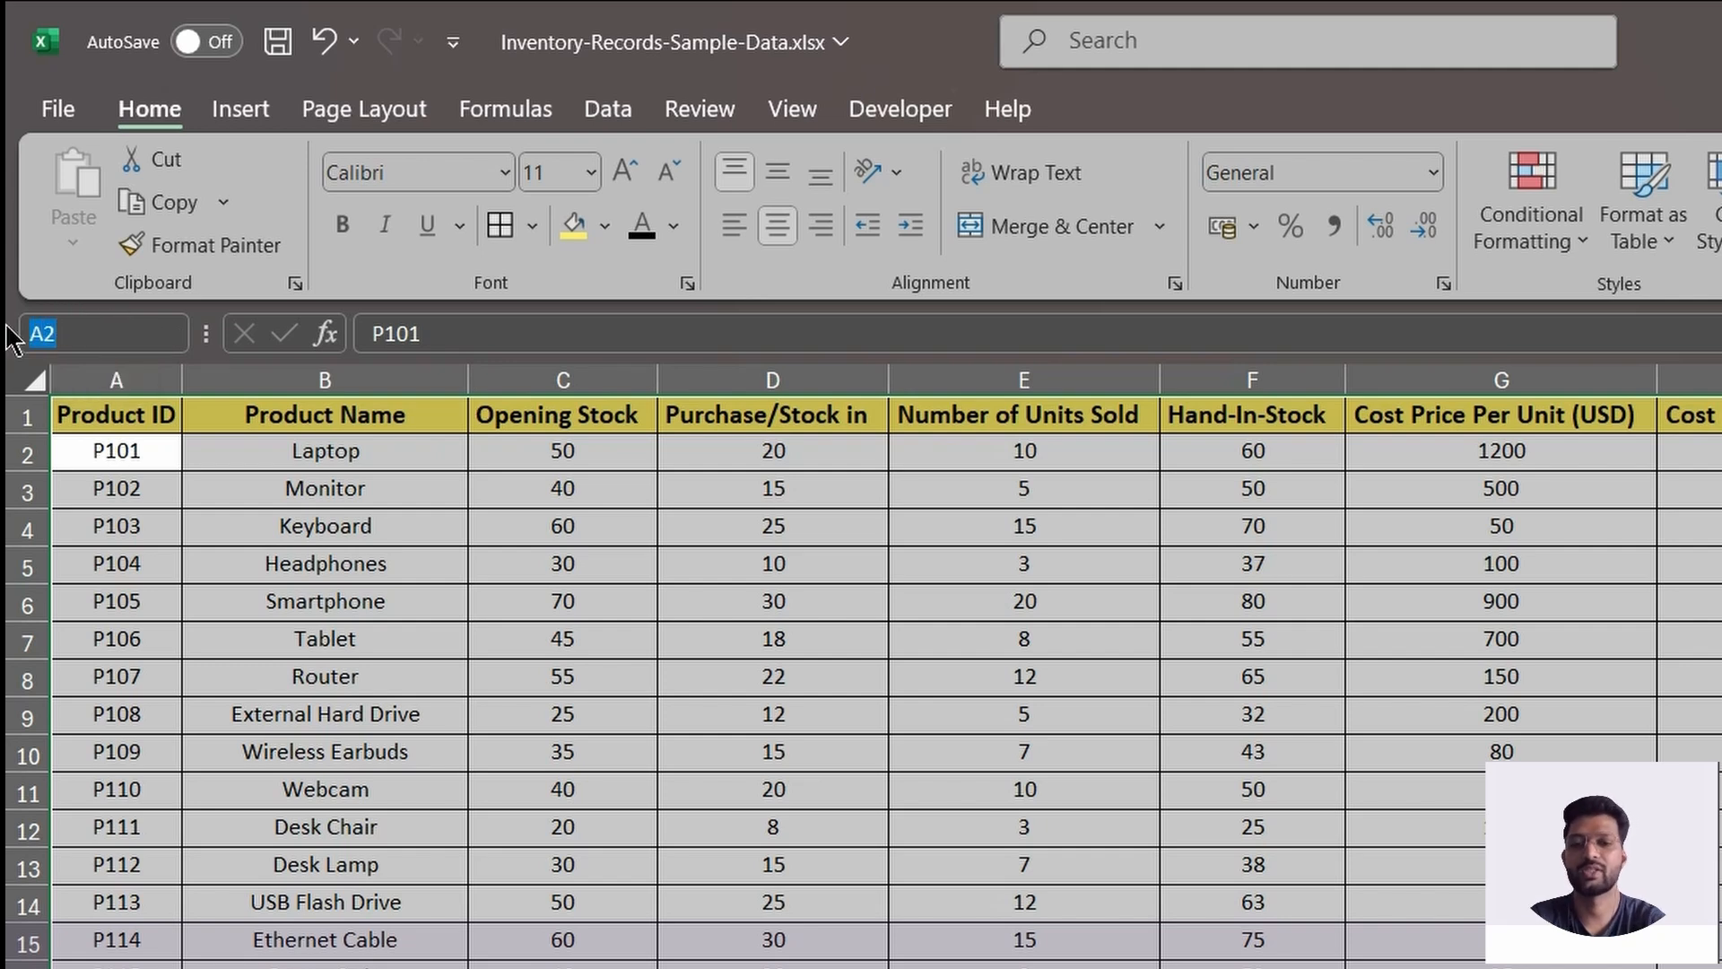
type("MyDATA")
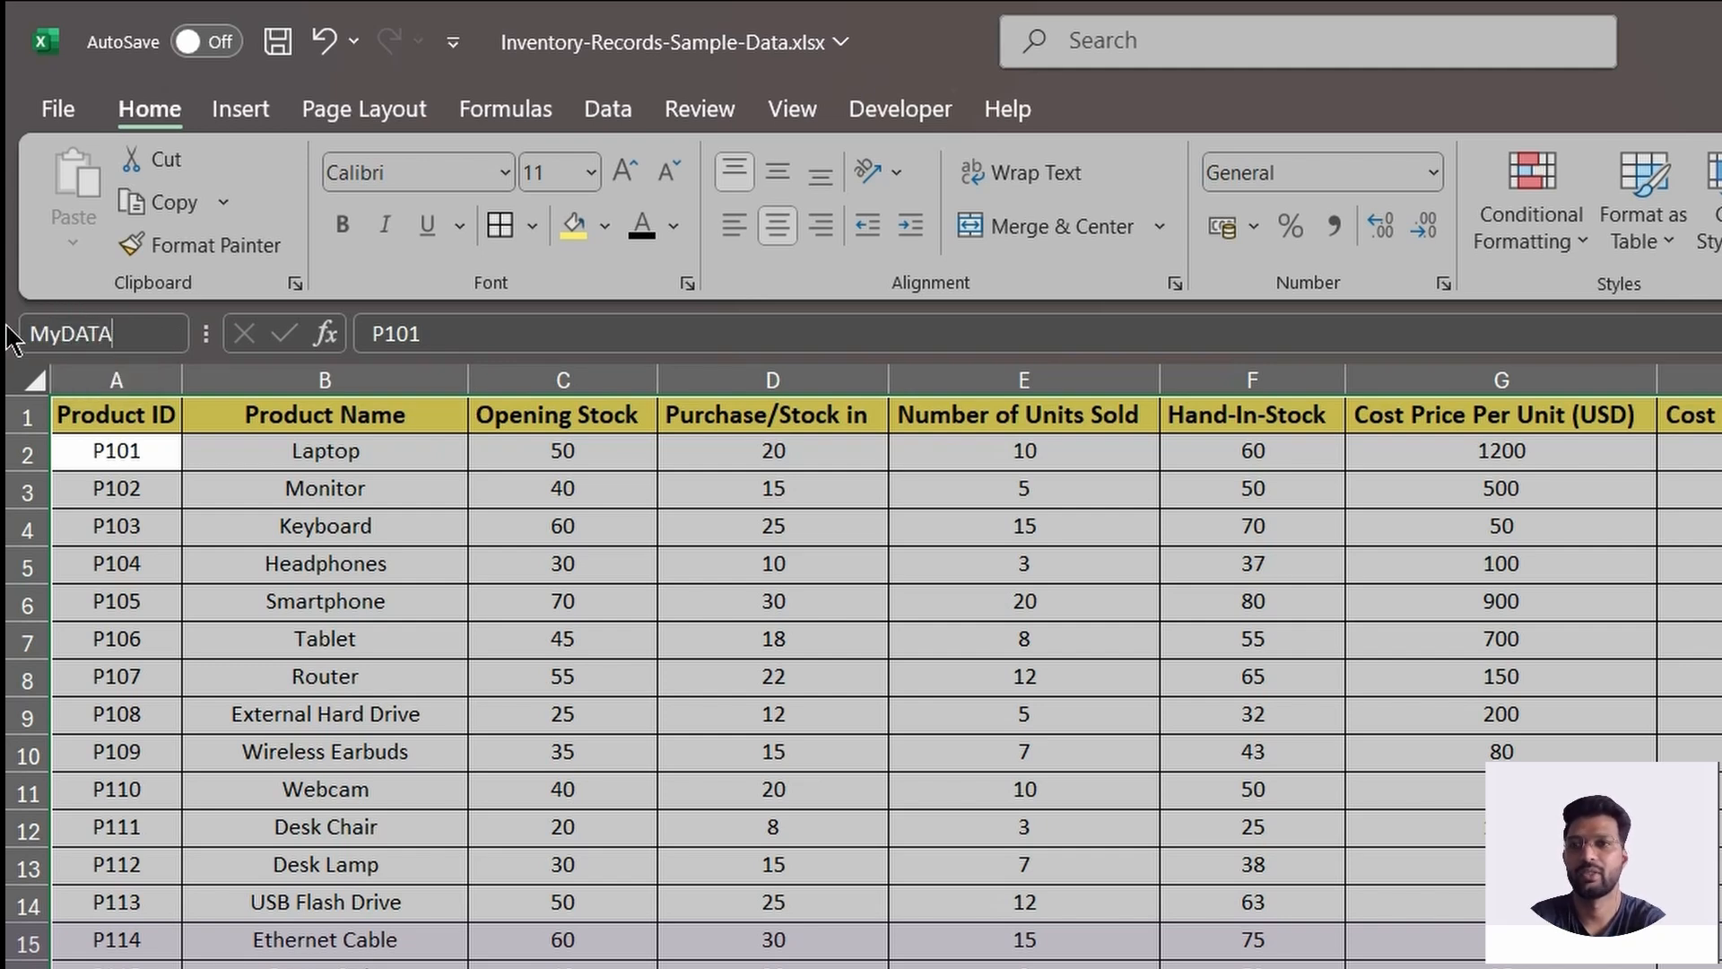
key("Return")
On the Product ID lookup sheet, start a VLOOKUP formula in B2 with A2 as the lookup value.
key("alt+Tab")
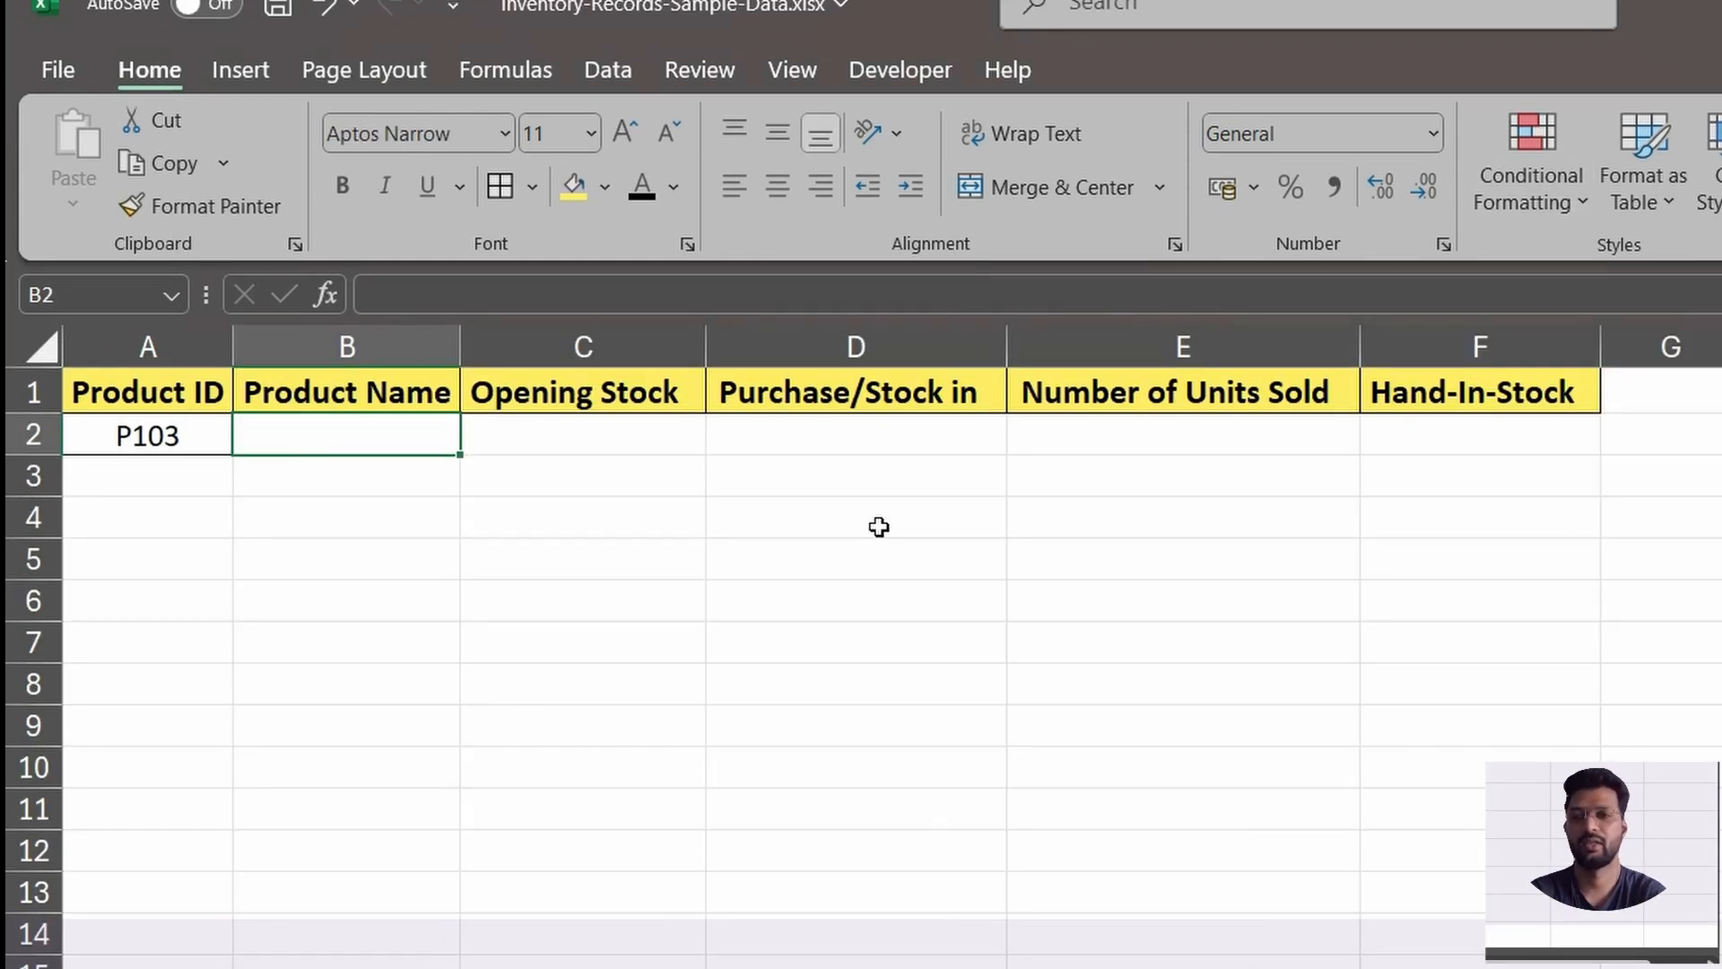
type("=vl")
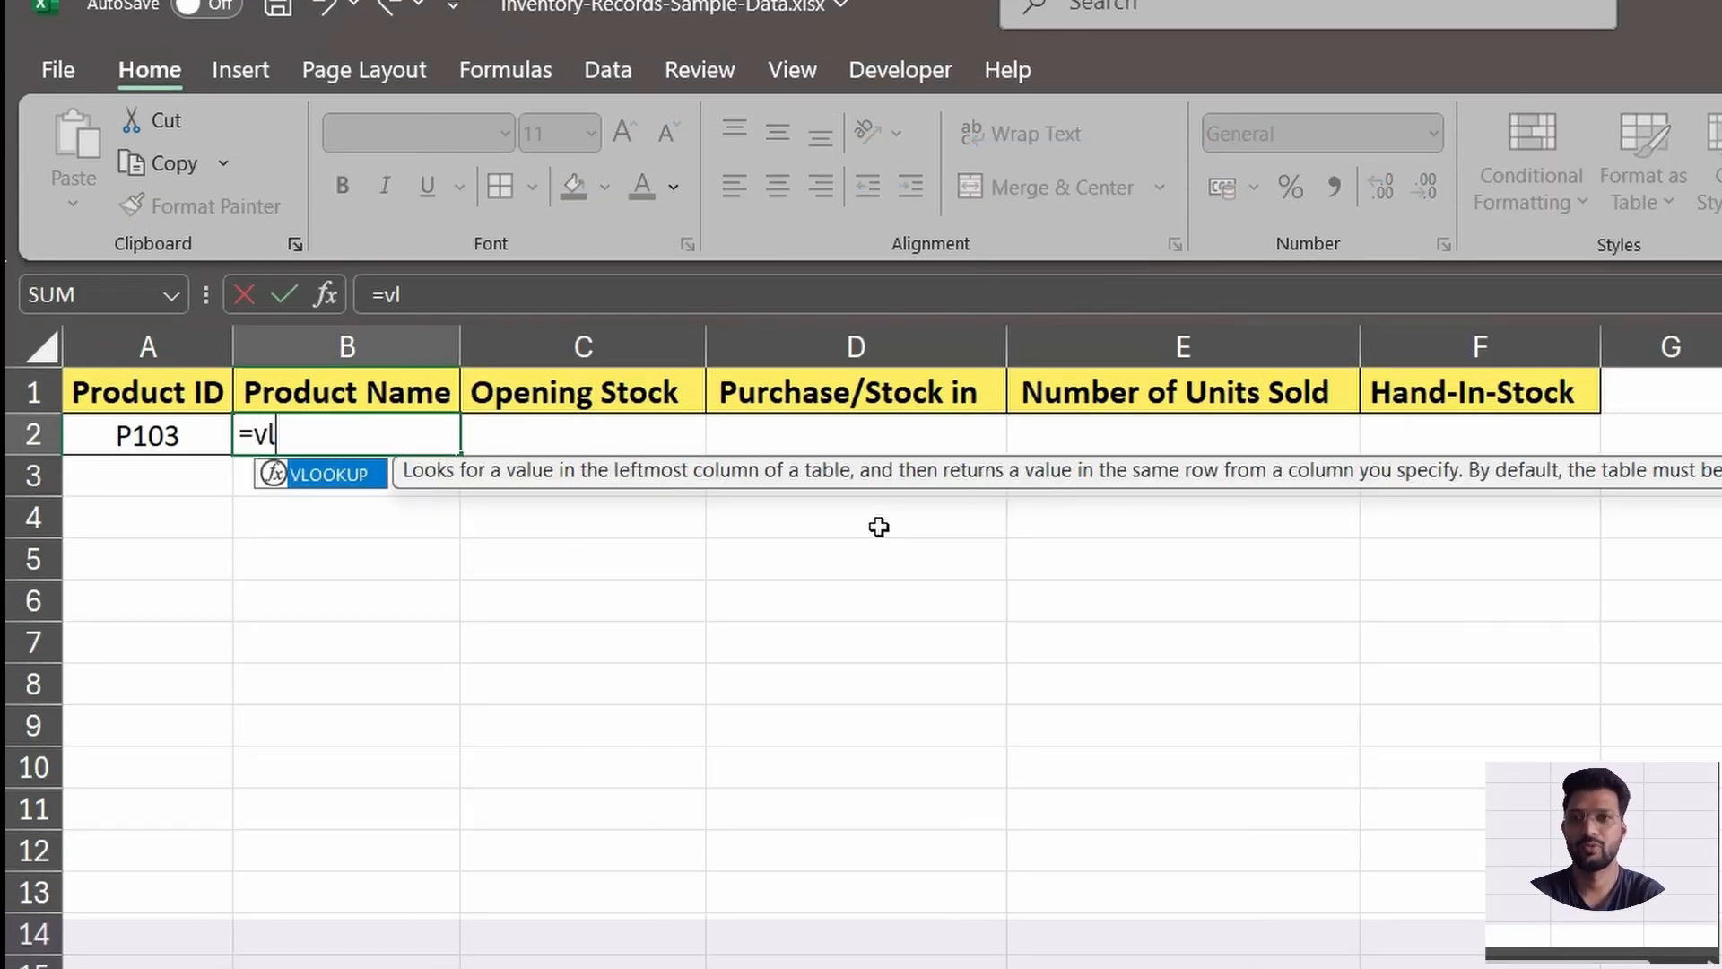
key("Tab")
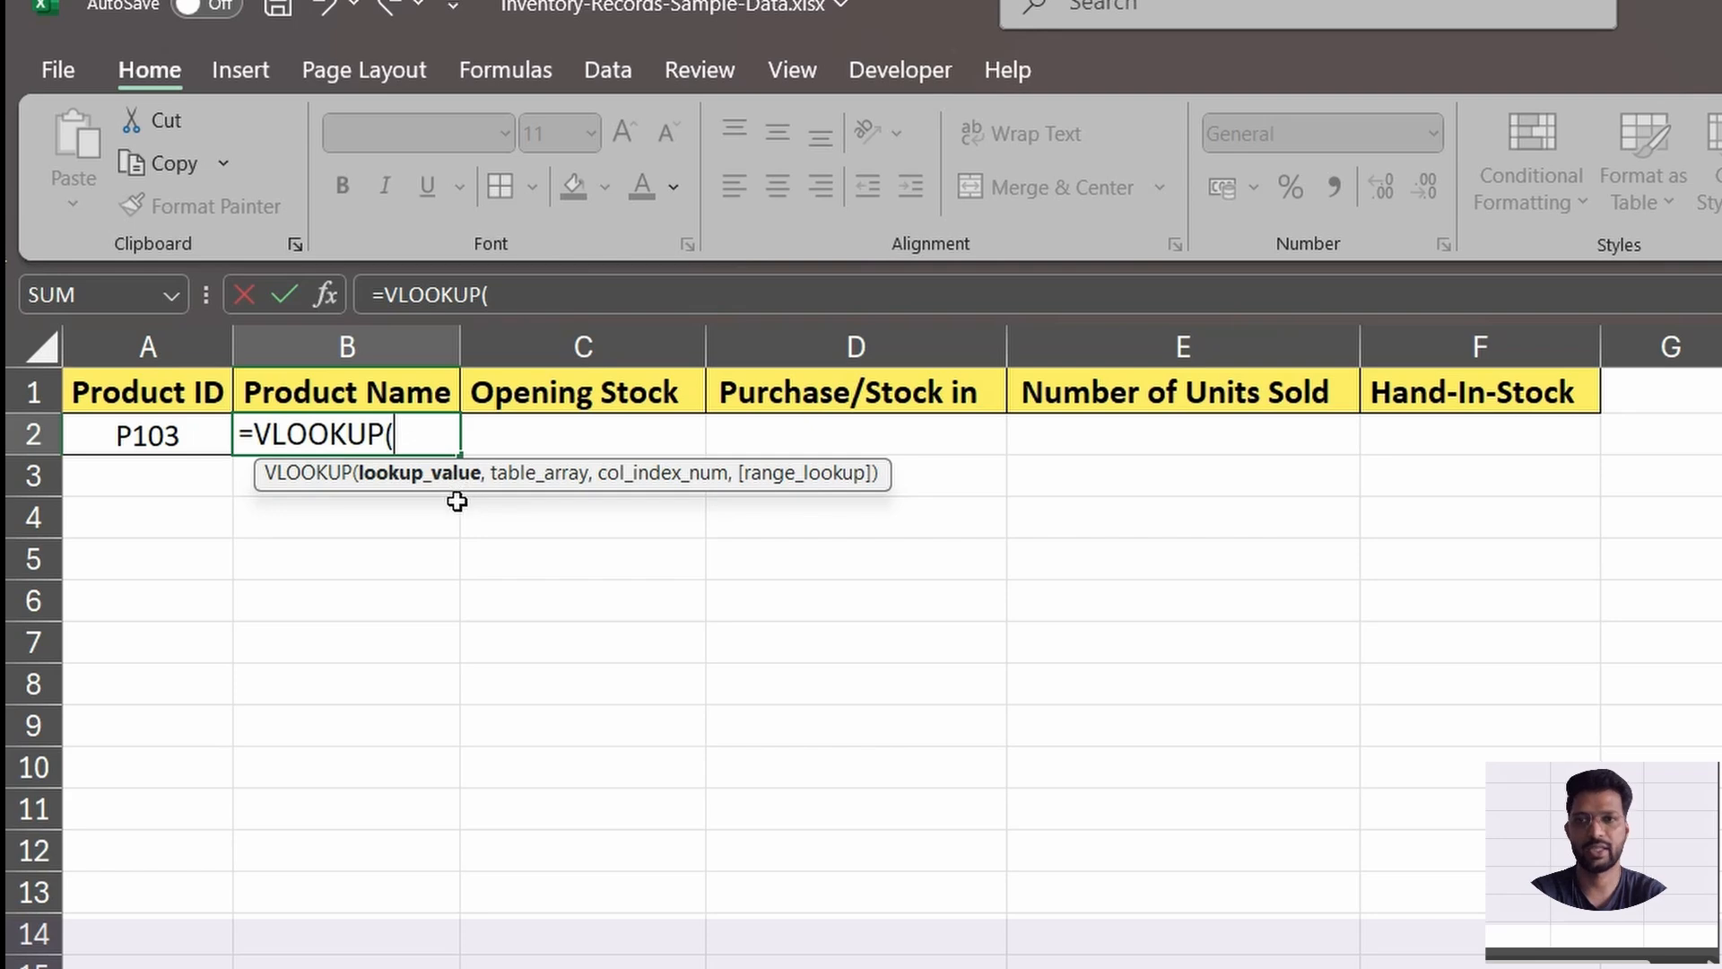
left_click(166, 440)
type(",")
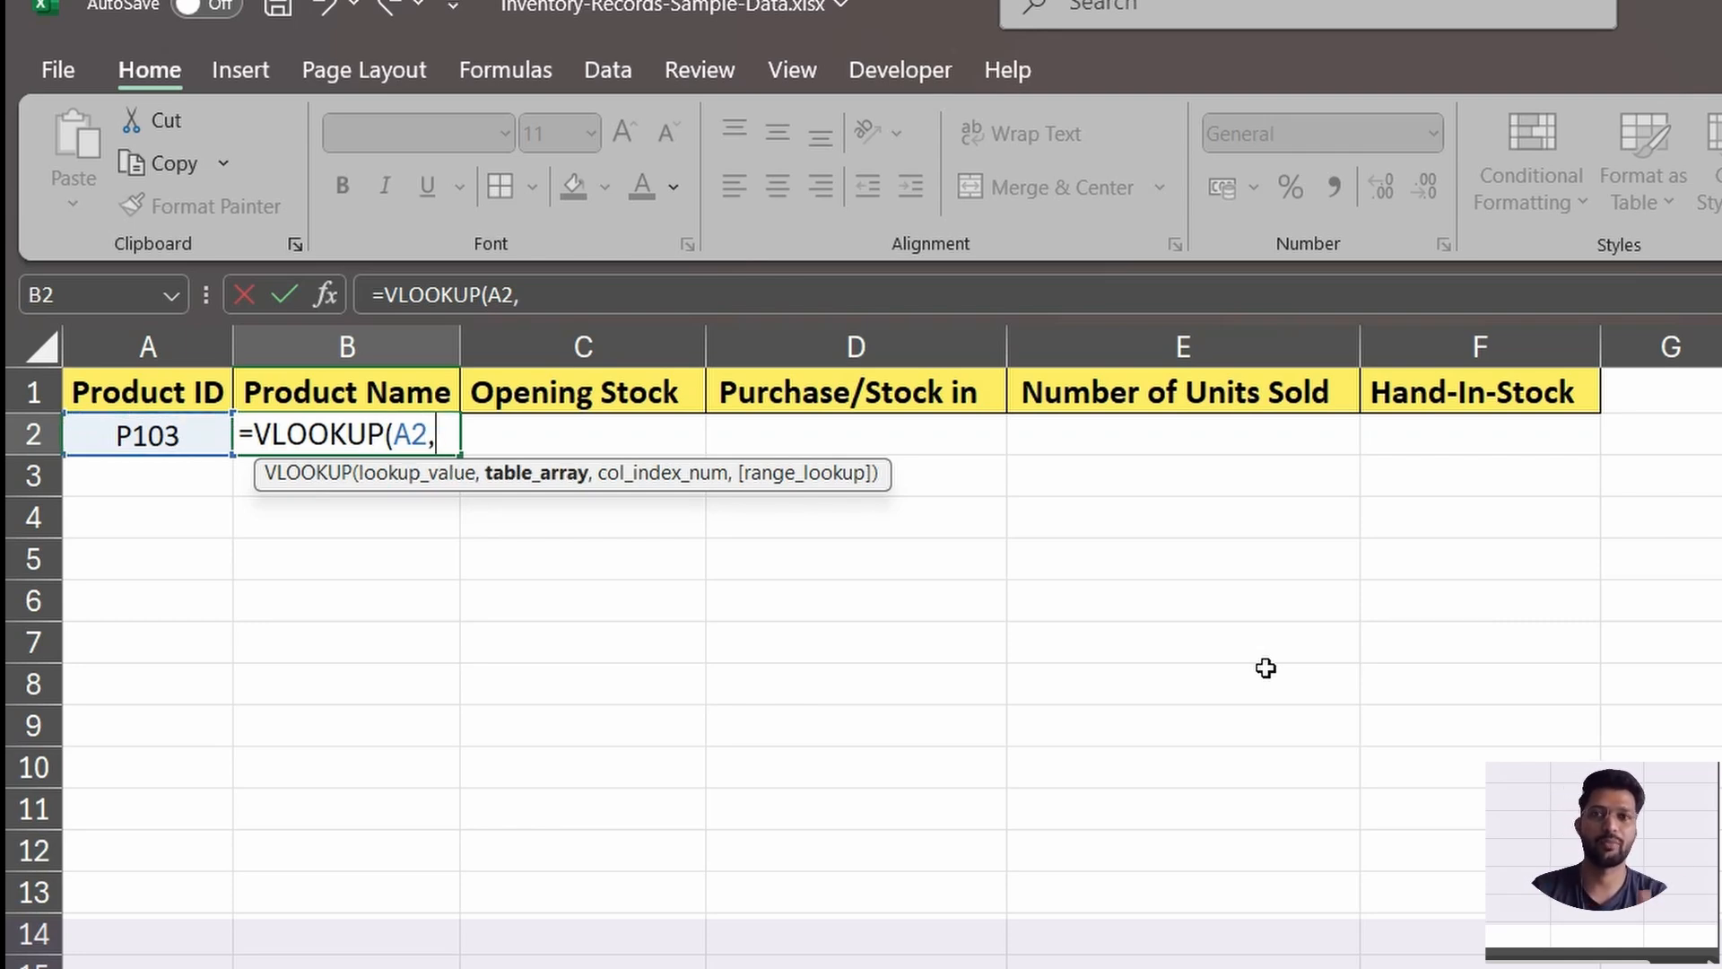
type("M")
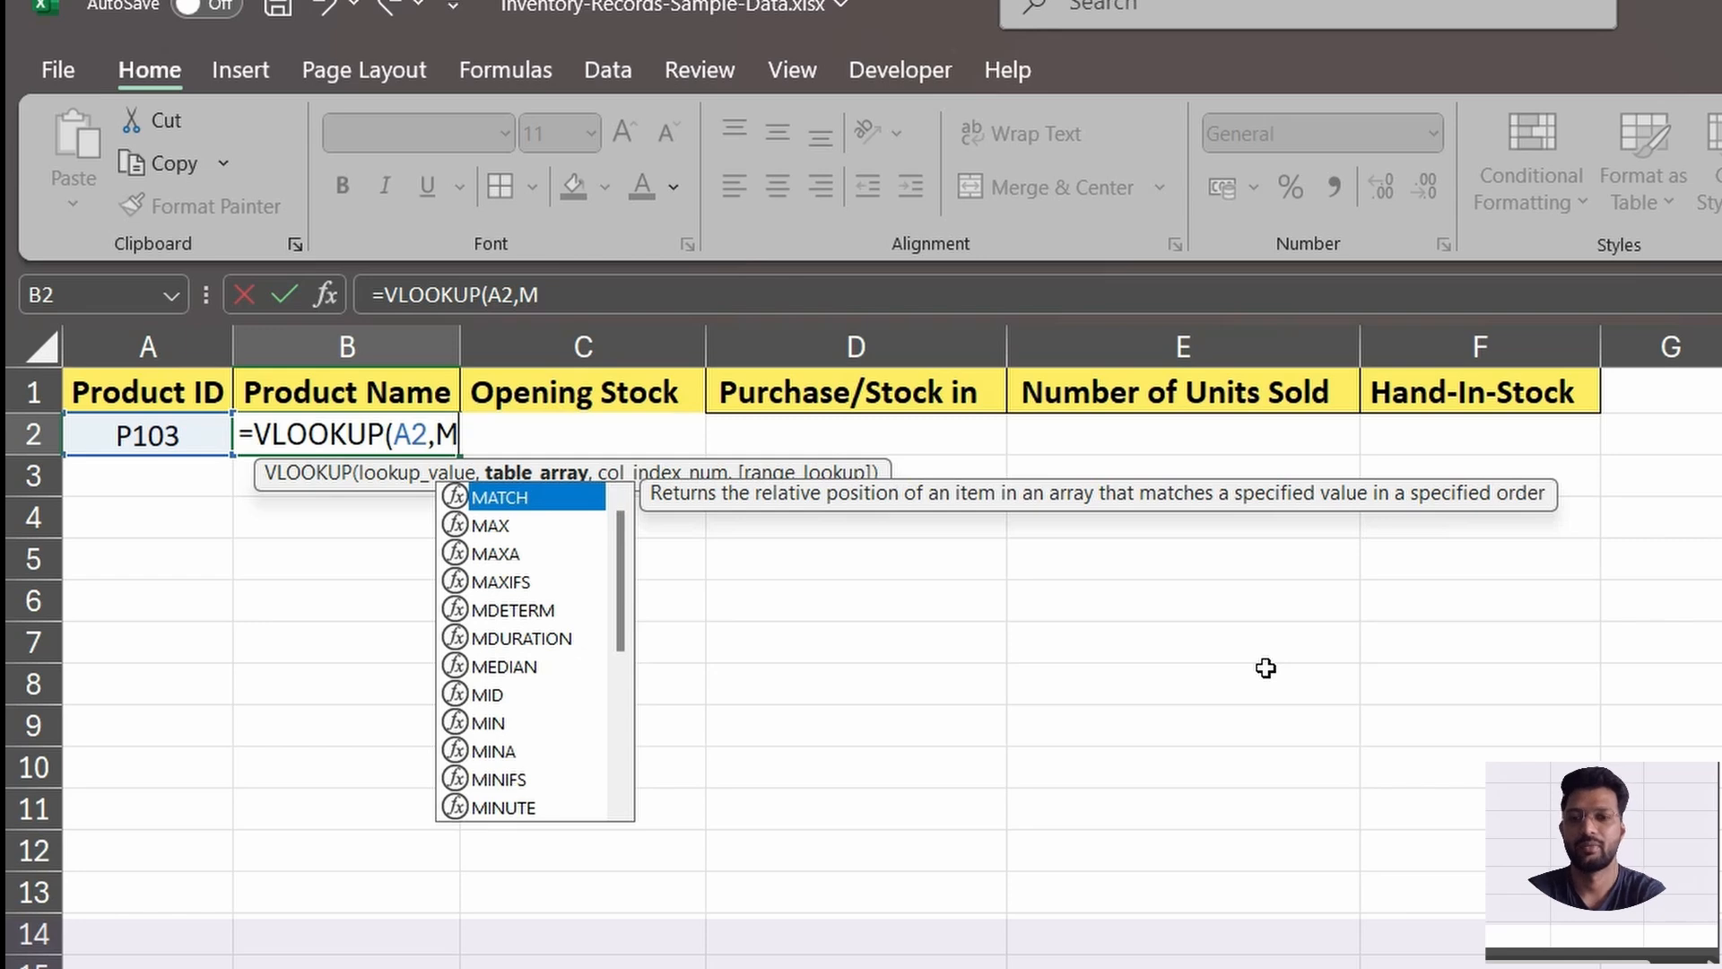
type("t")
Set the table array of the B2 VLOOKUP to the named range MyDATA.
key("BackSpace")
type("y")
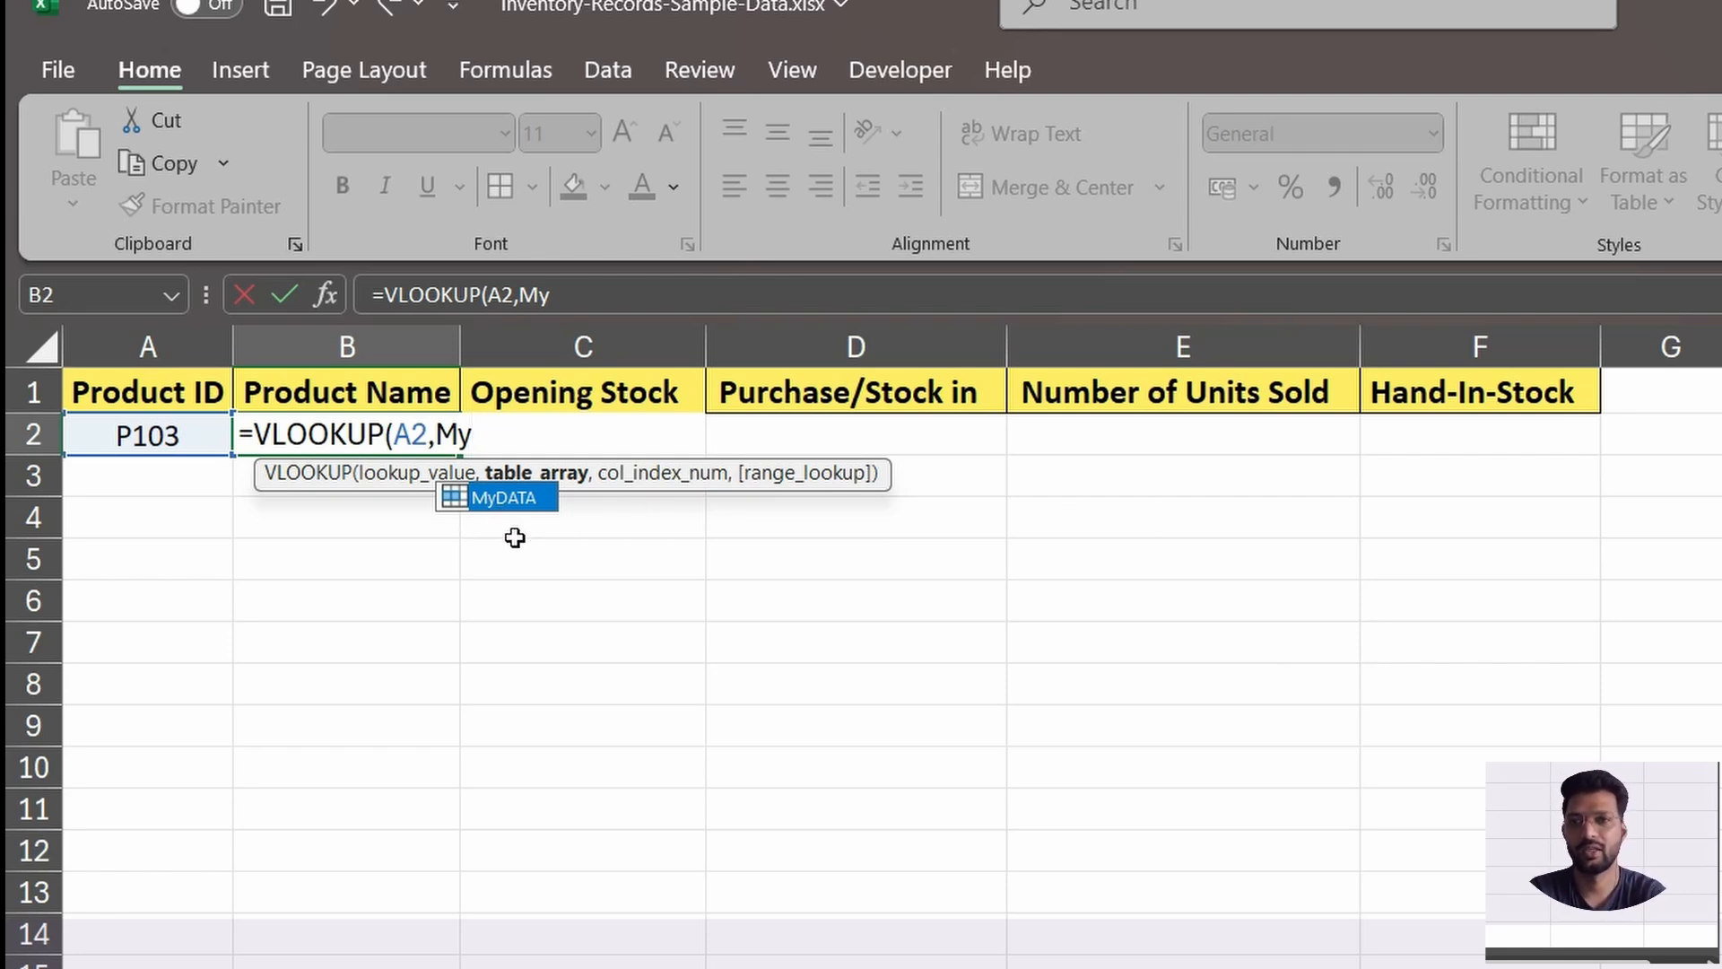
key("Tab")
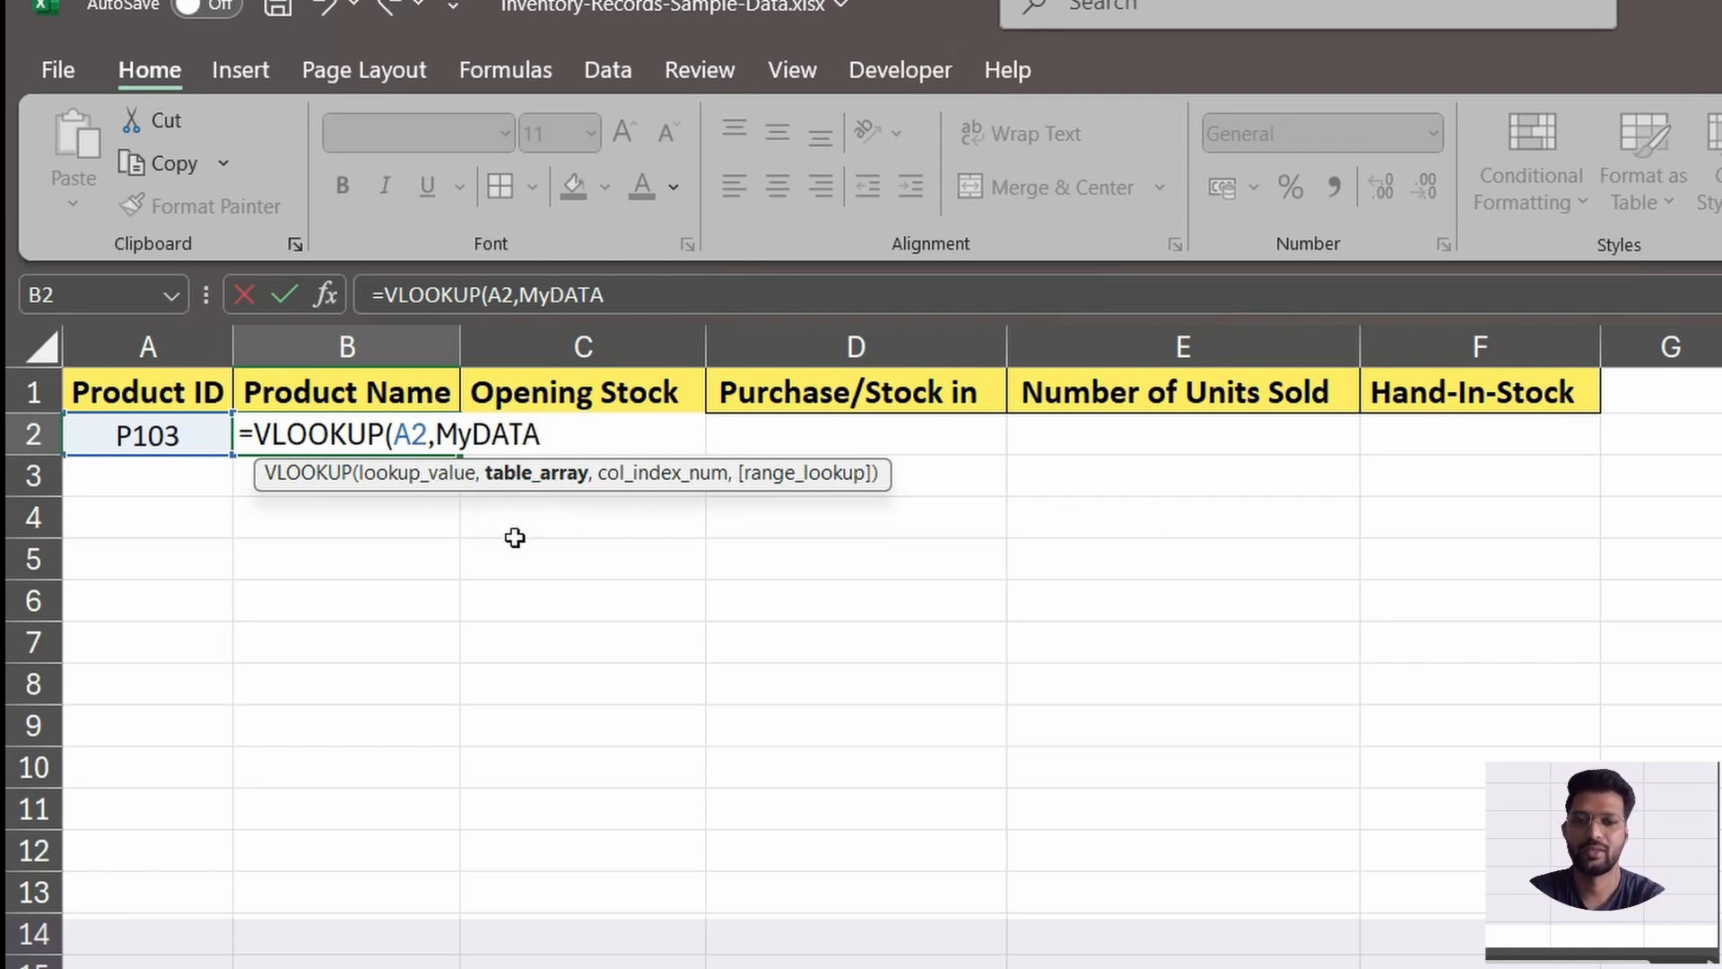
type(",")
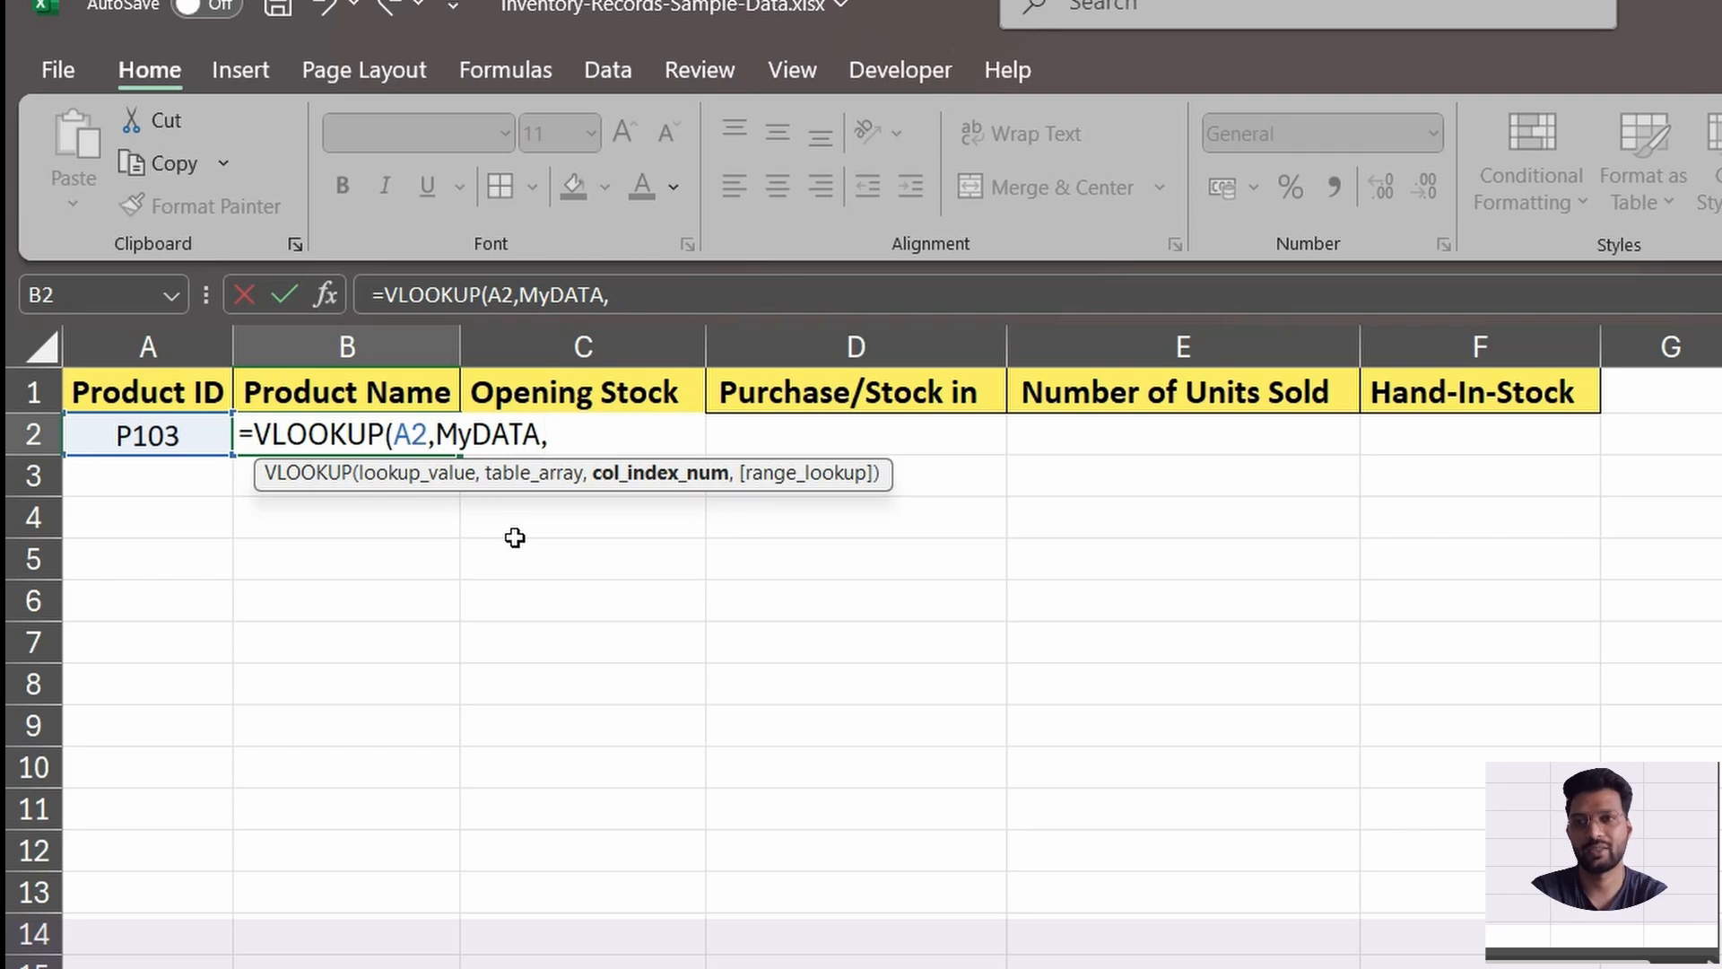
type("2,")
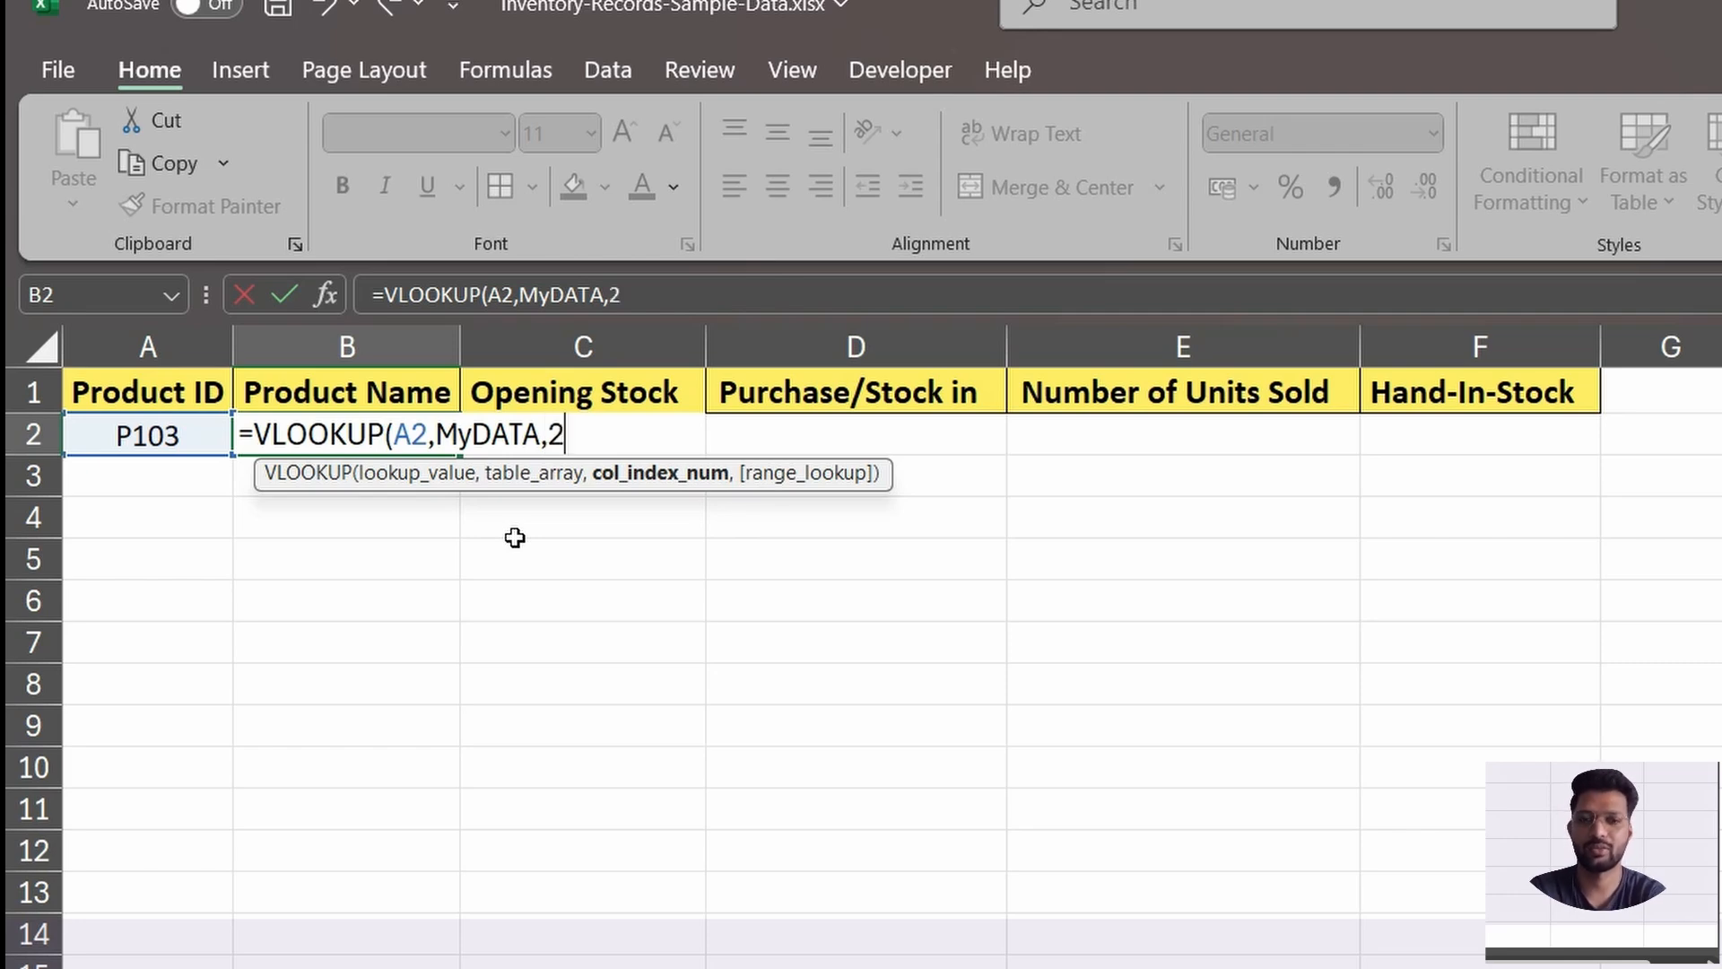
type("0")
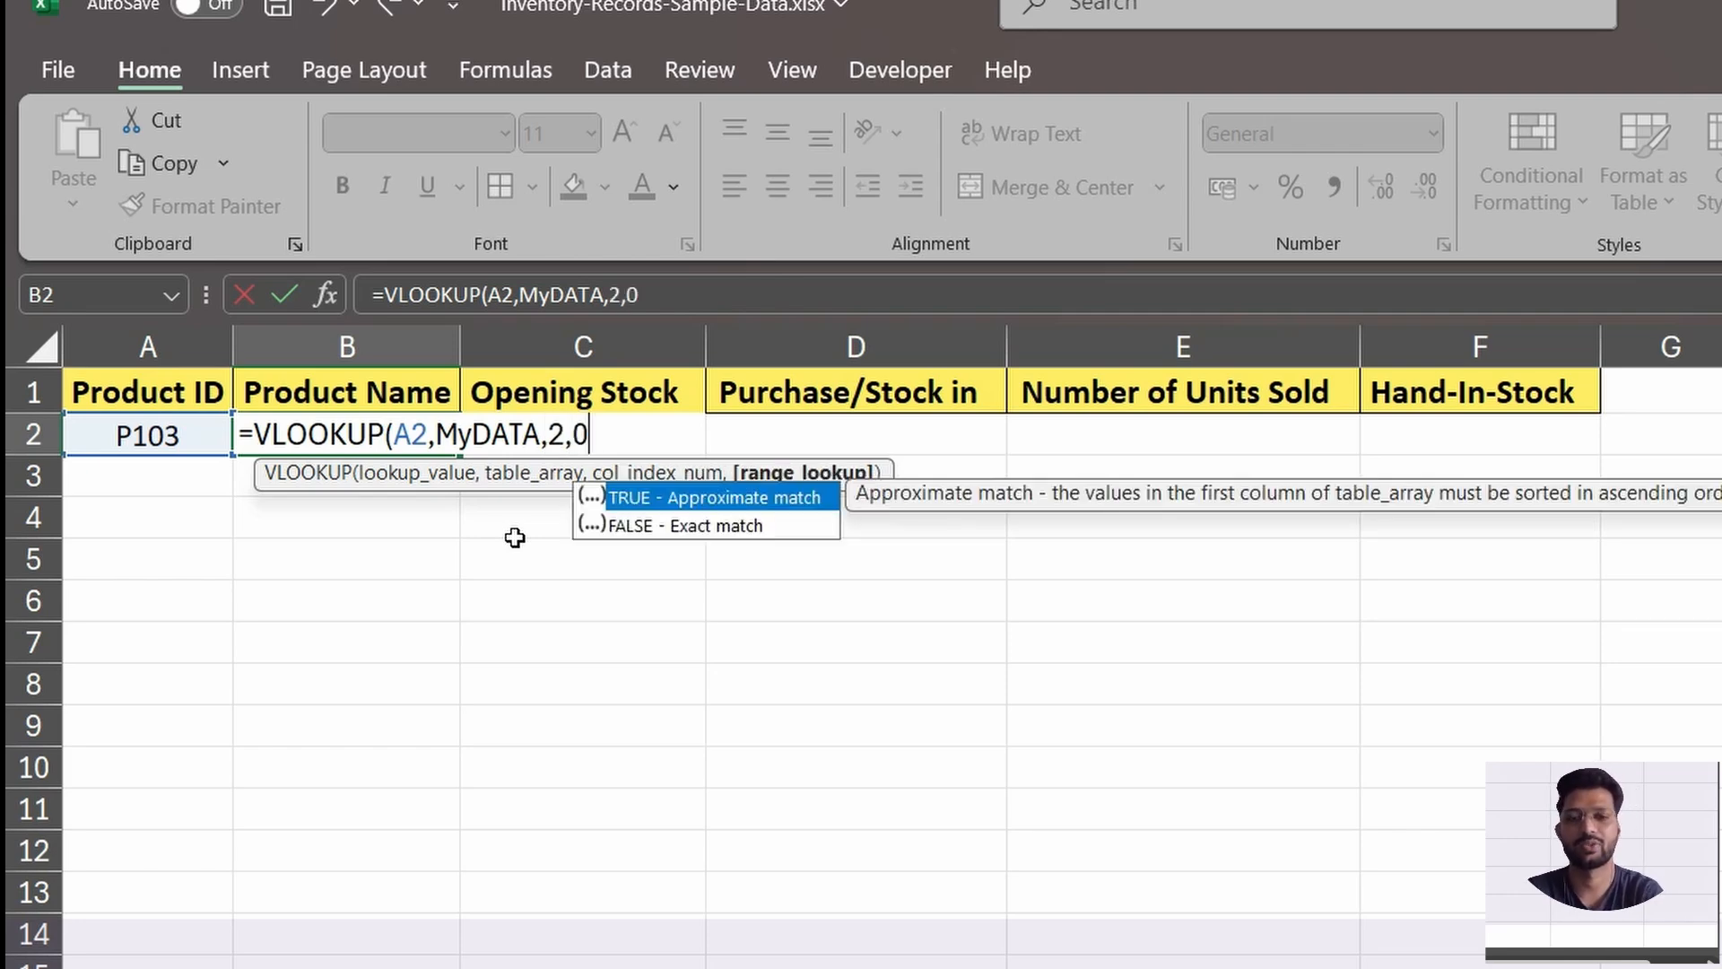
type(")")
Complete the B2 VLOOKUP with column index 2 and range lookup 0.
key("Return")
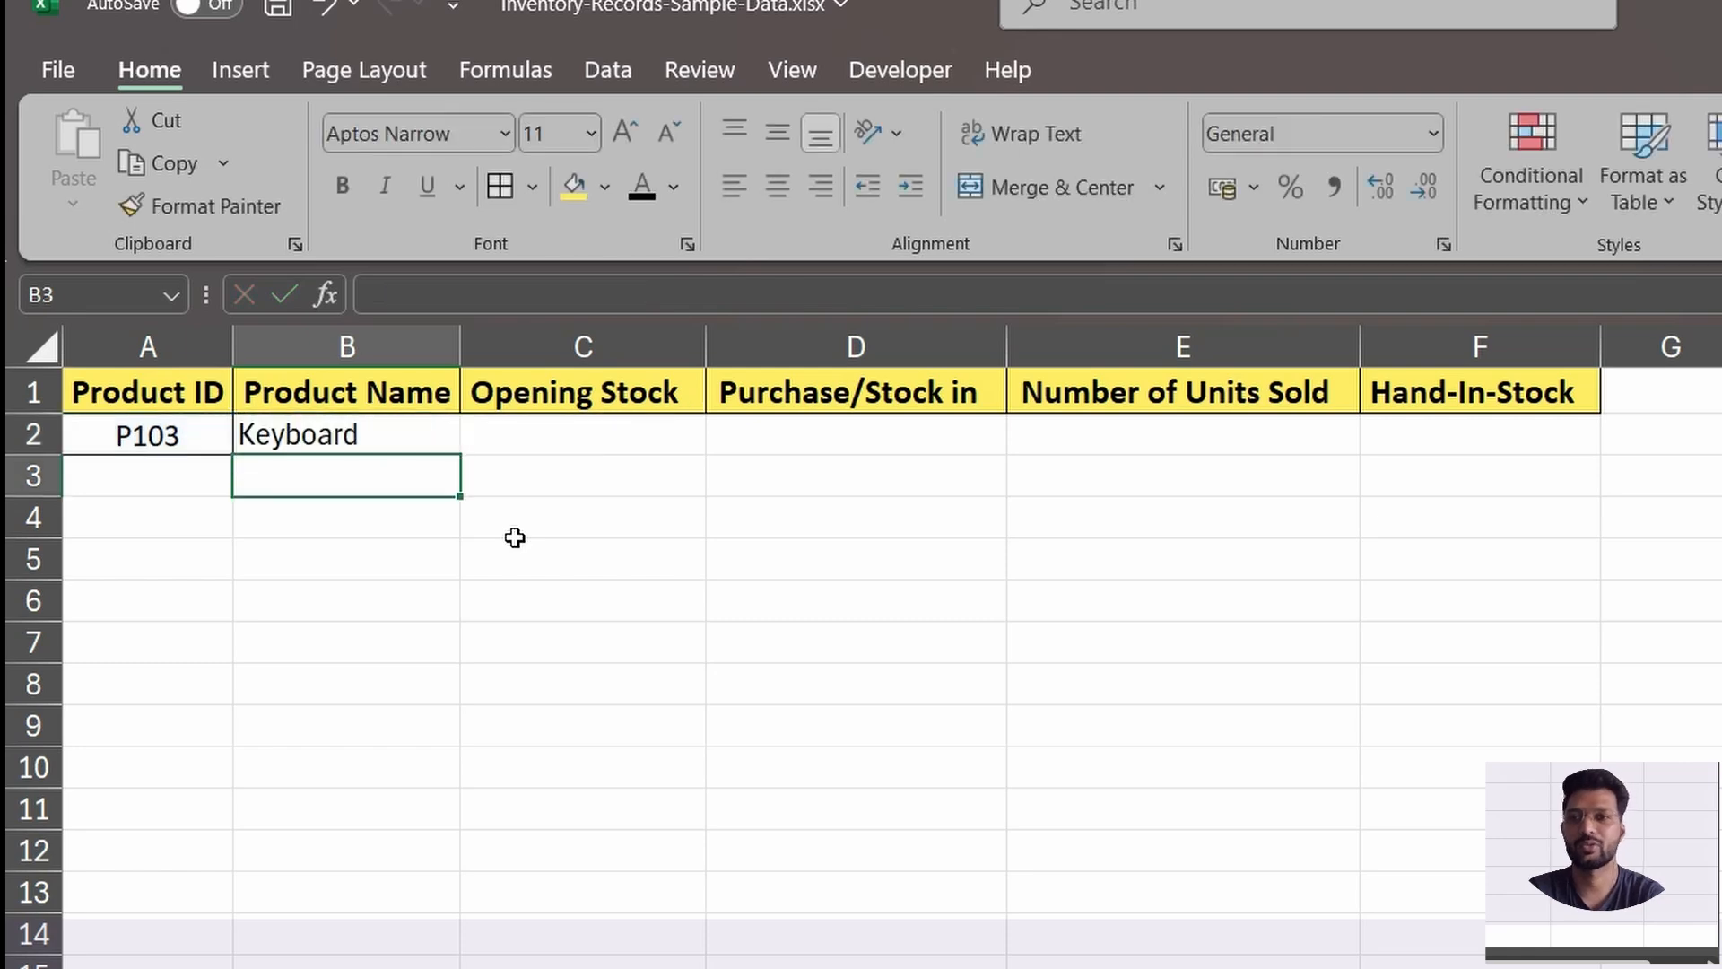
key("Up")
Change the product ID in A2 to P102 and check the looked-up product name against the inventory data sheet.
double_click(193, 437)
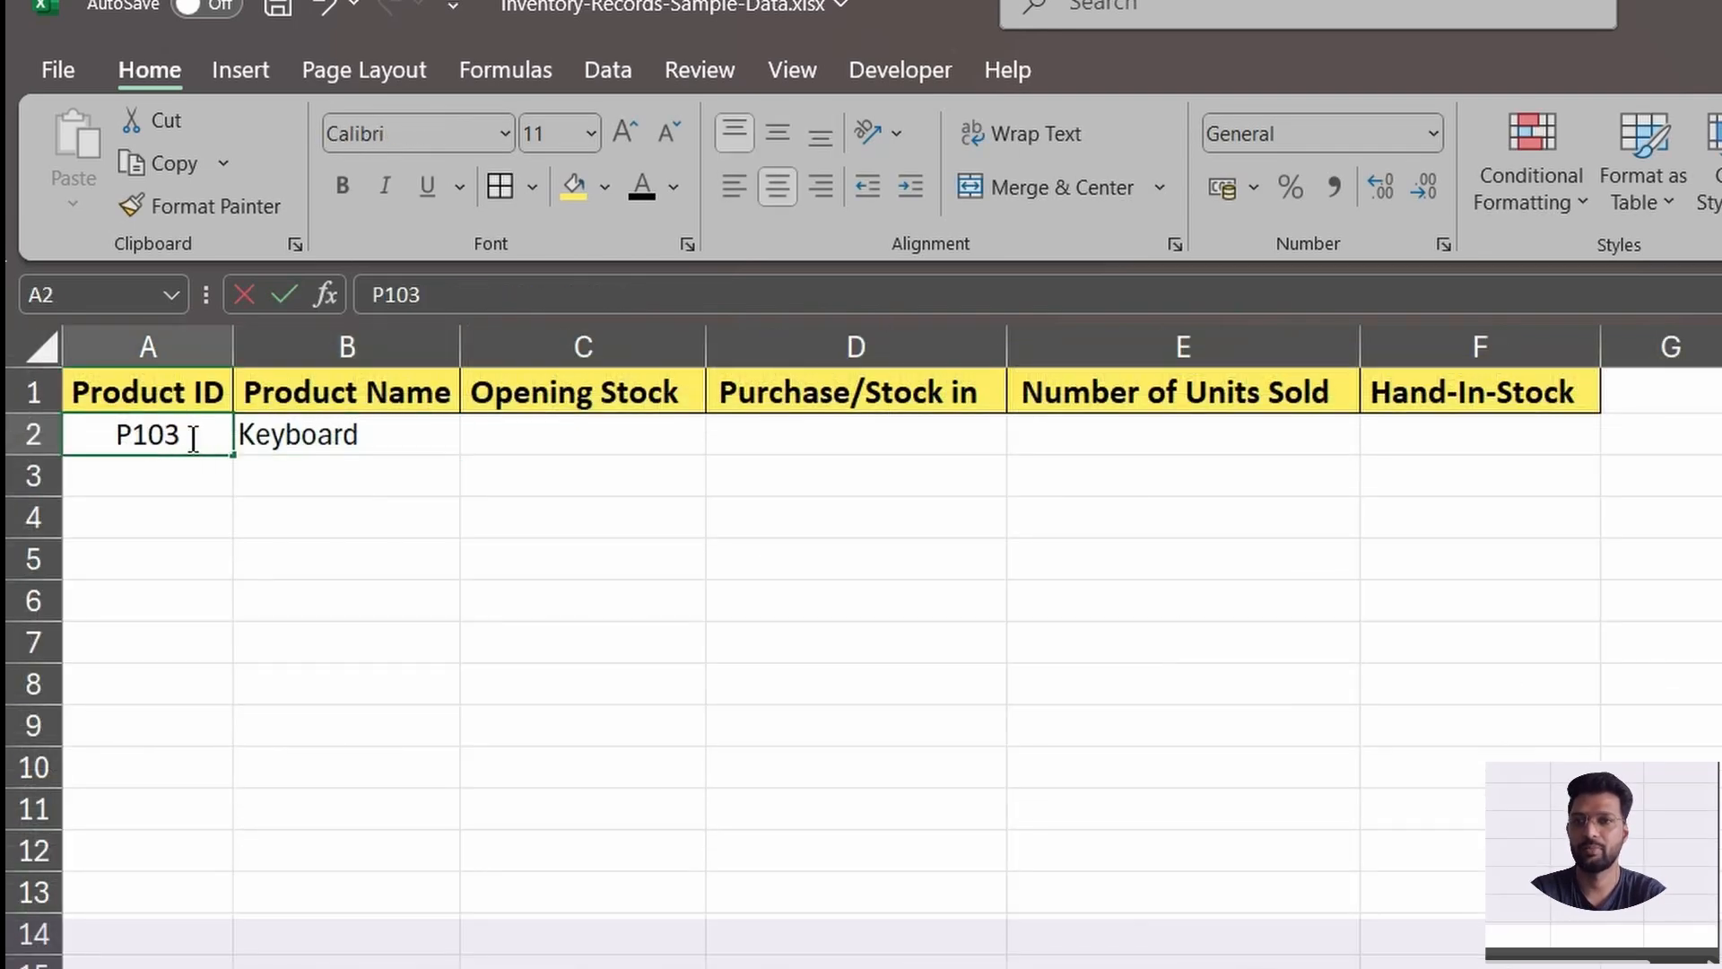
key("BackSpace")
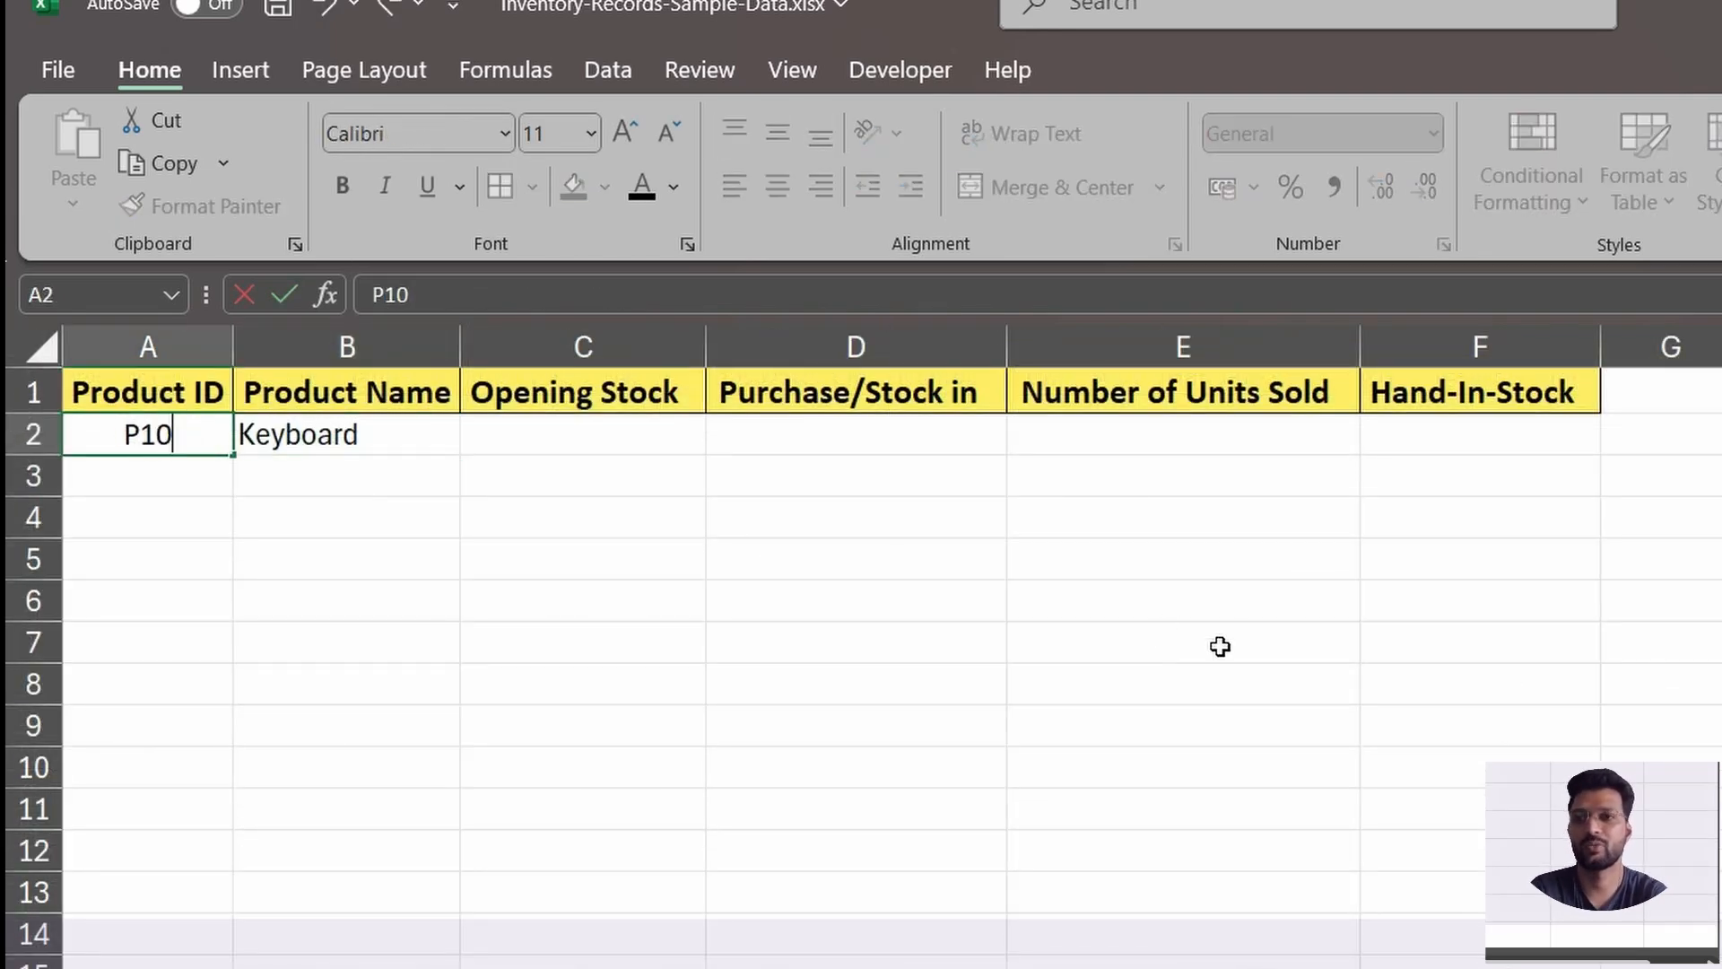
type("2")
key("Return")
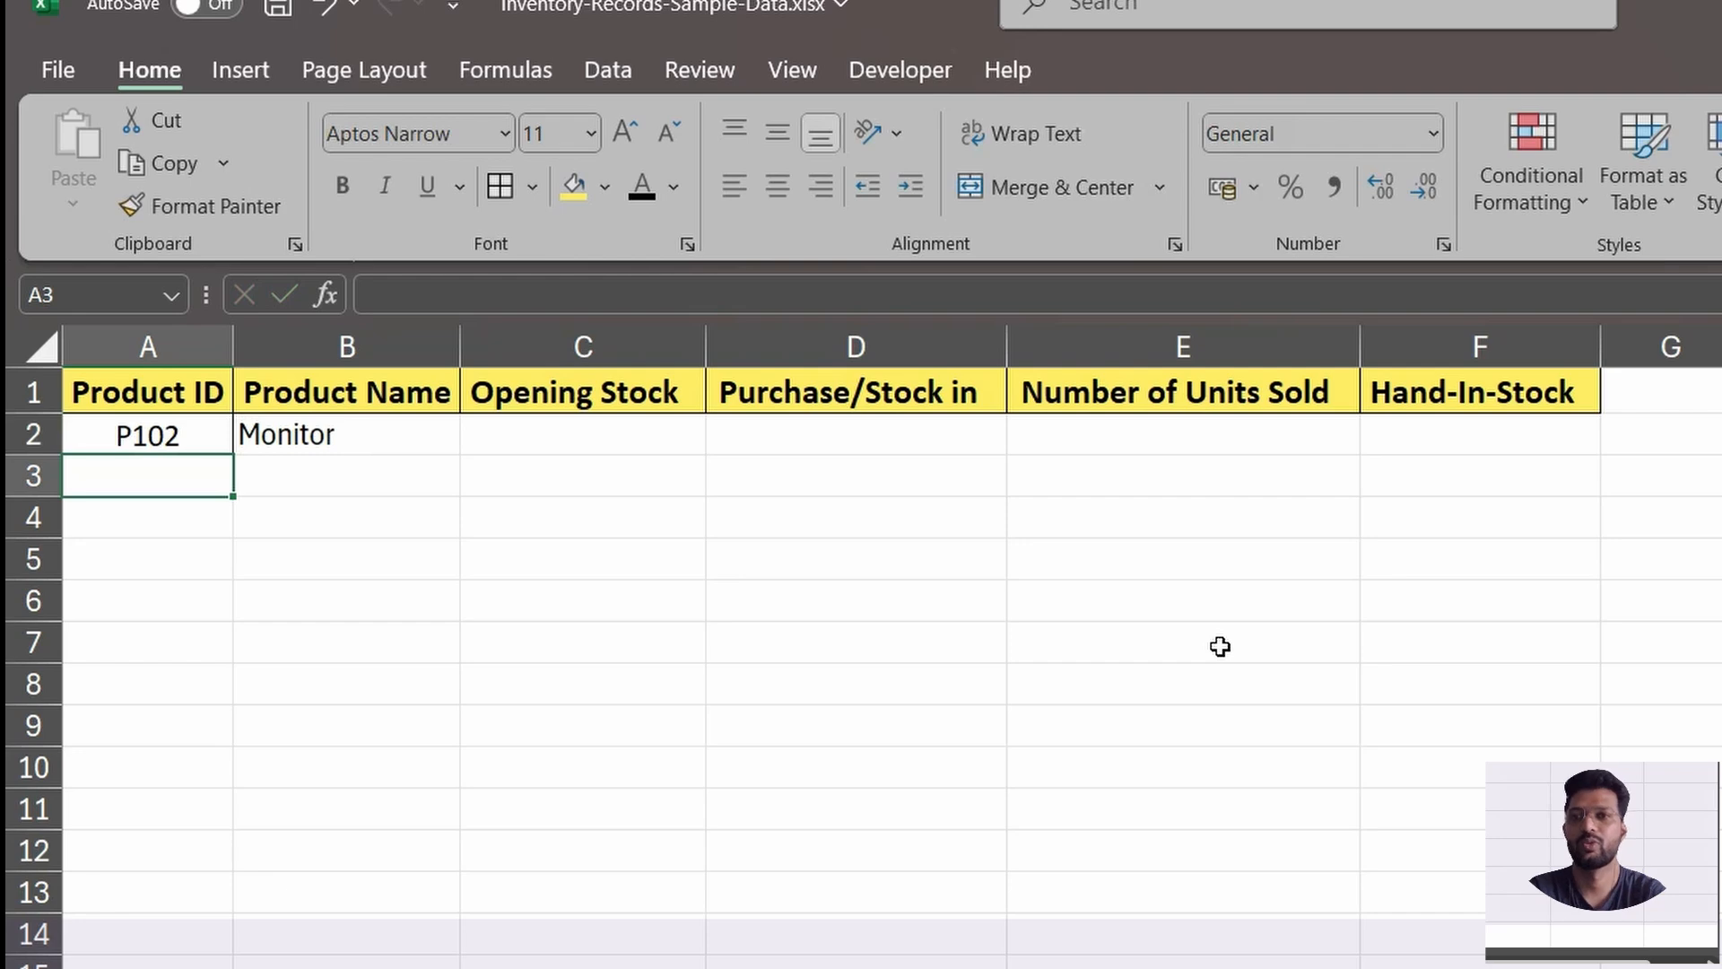
left_click(299, 436)
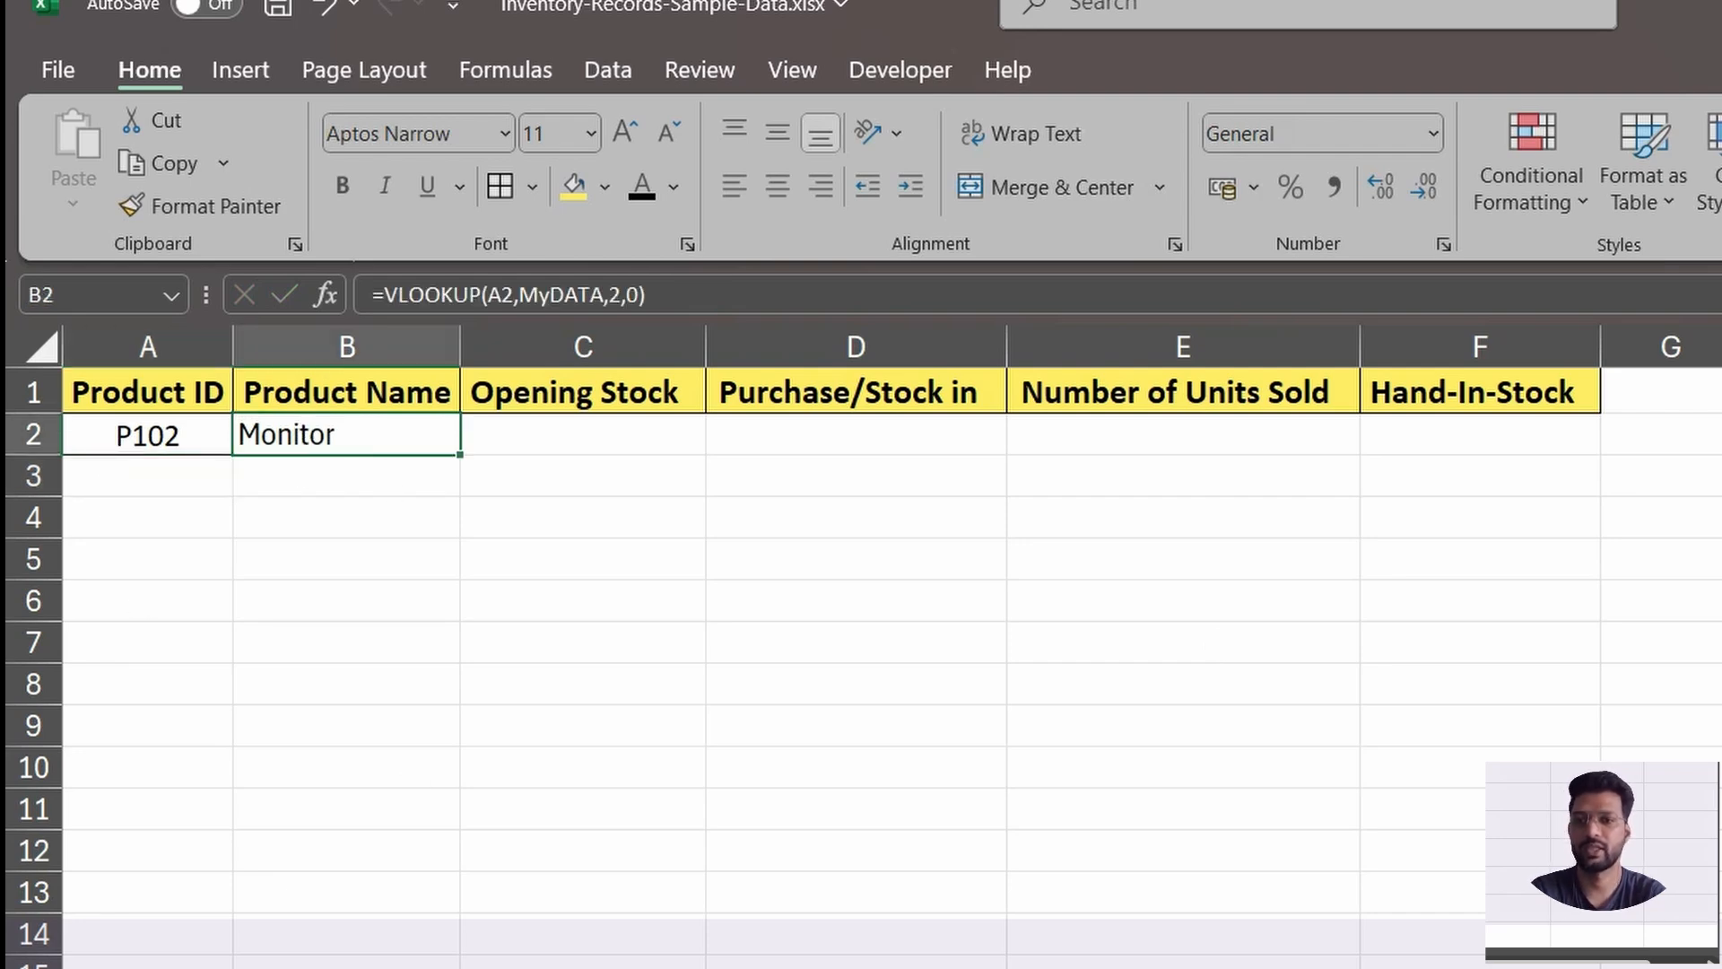
left_click(422, 967)
left_click(128, 457)
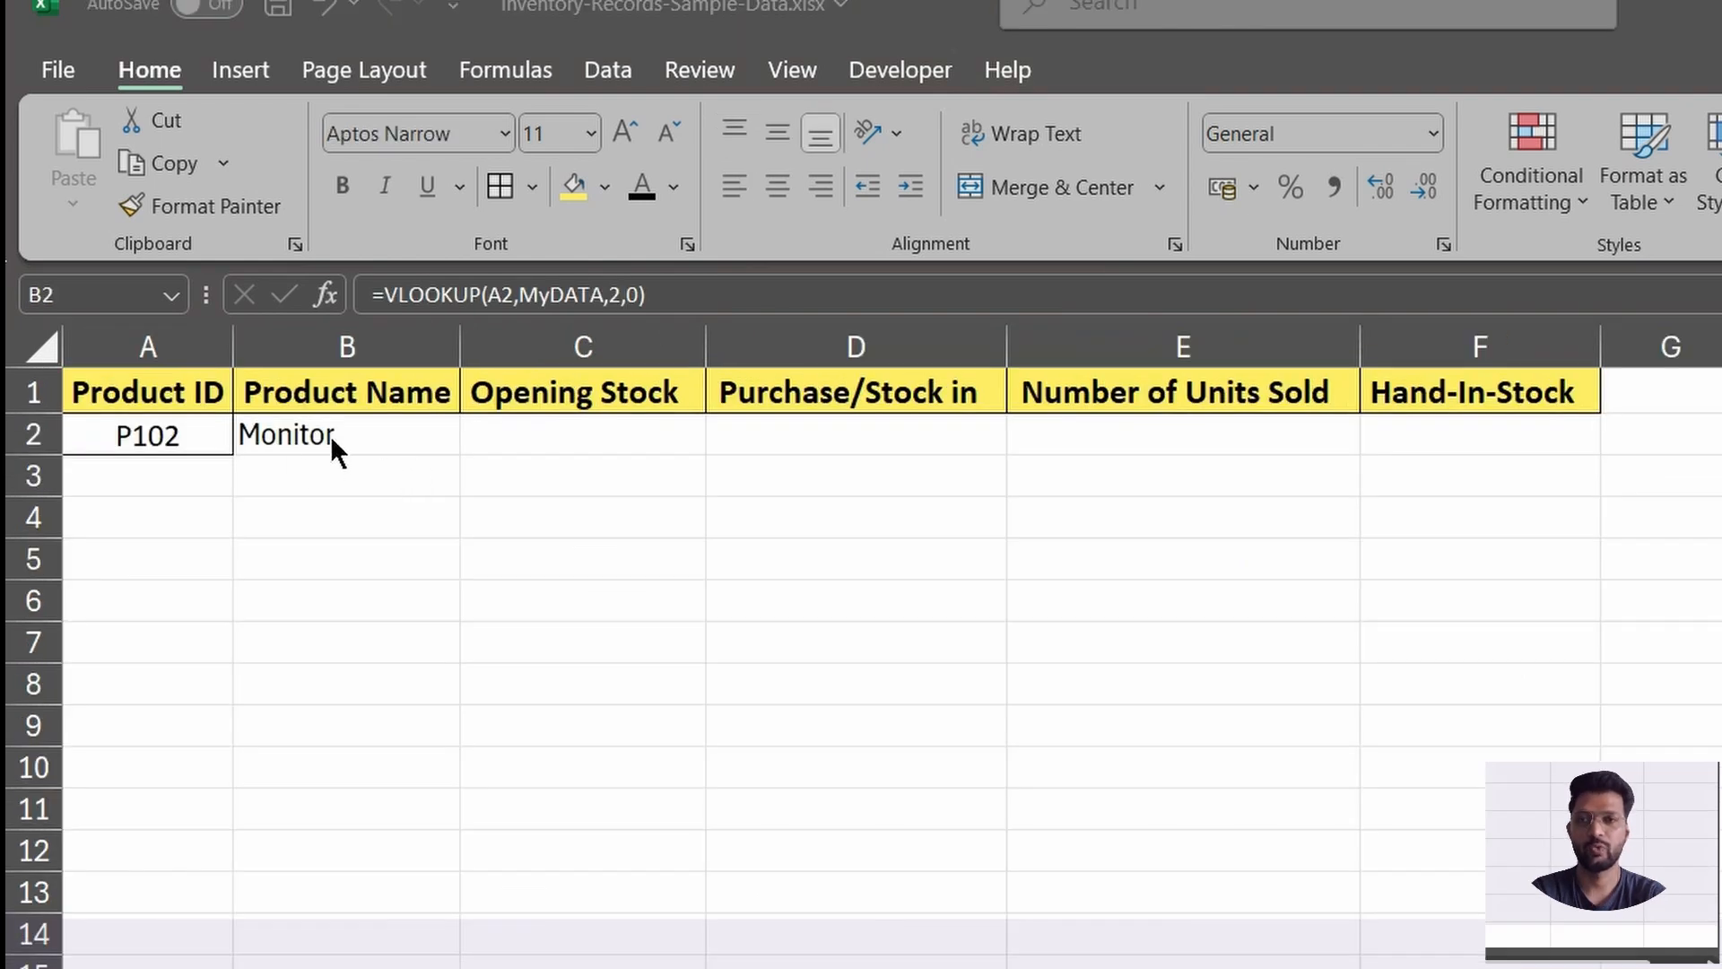
left_click(332, 438)
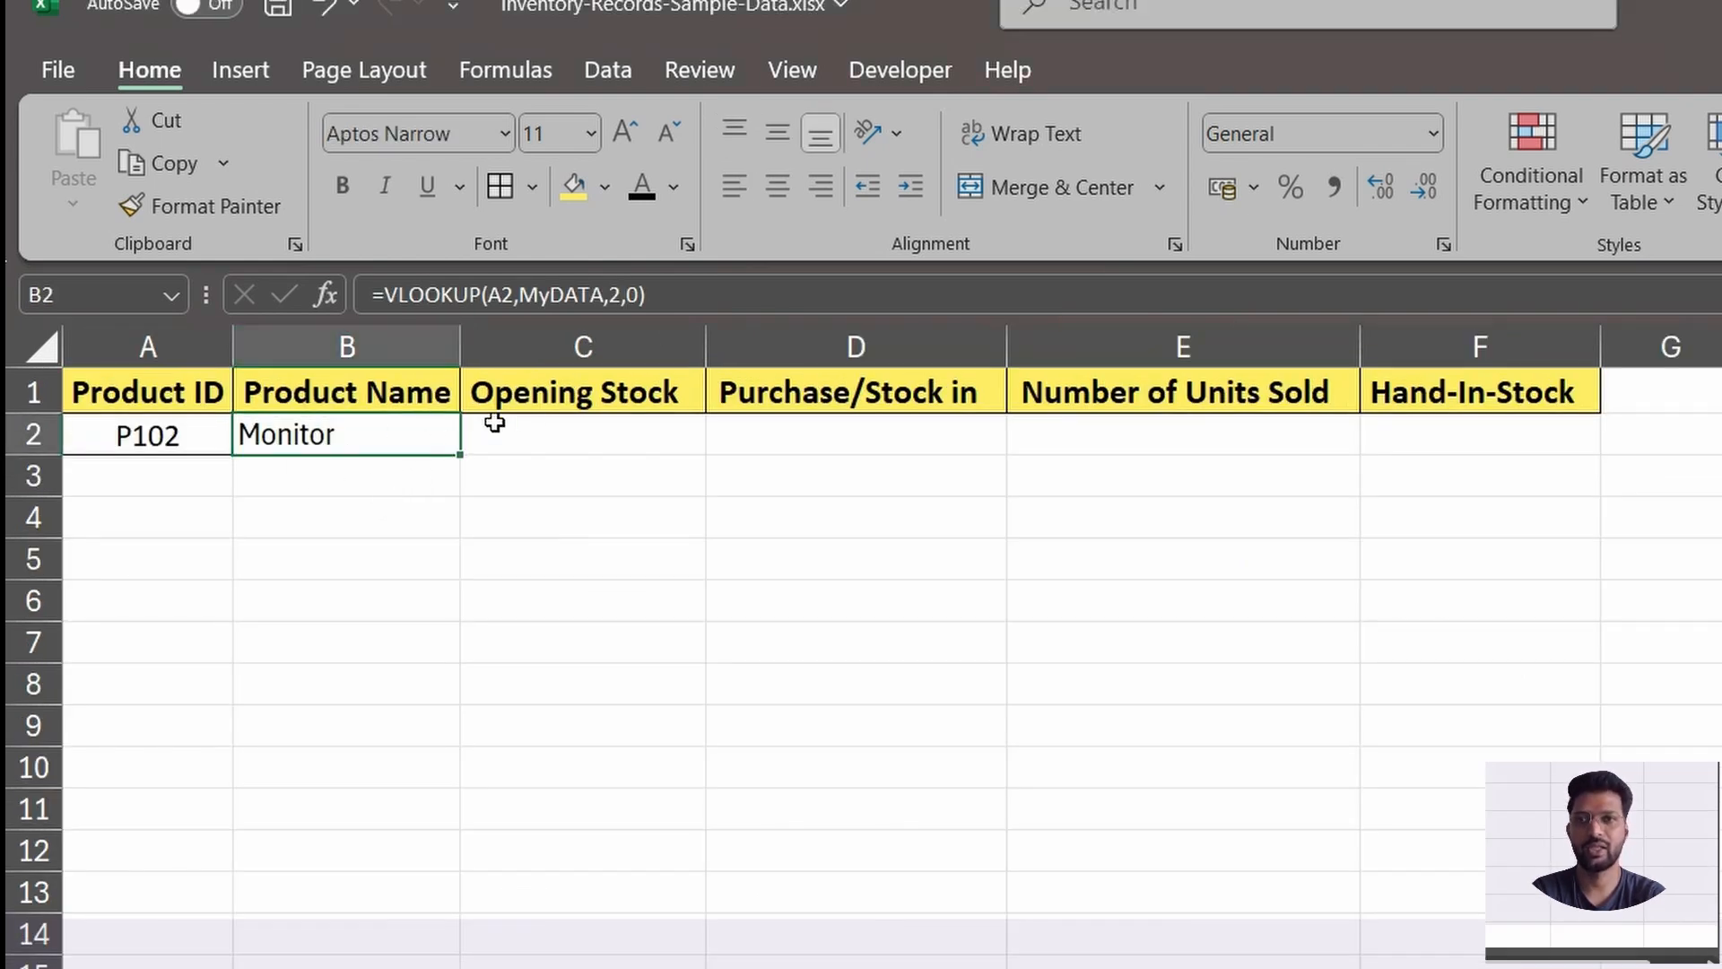
Examine the cells under Opening Stock through Hand-In-Stock in row 2 and the column index argument of the B2 VLOOKUP.
left_click(584, 441)
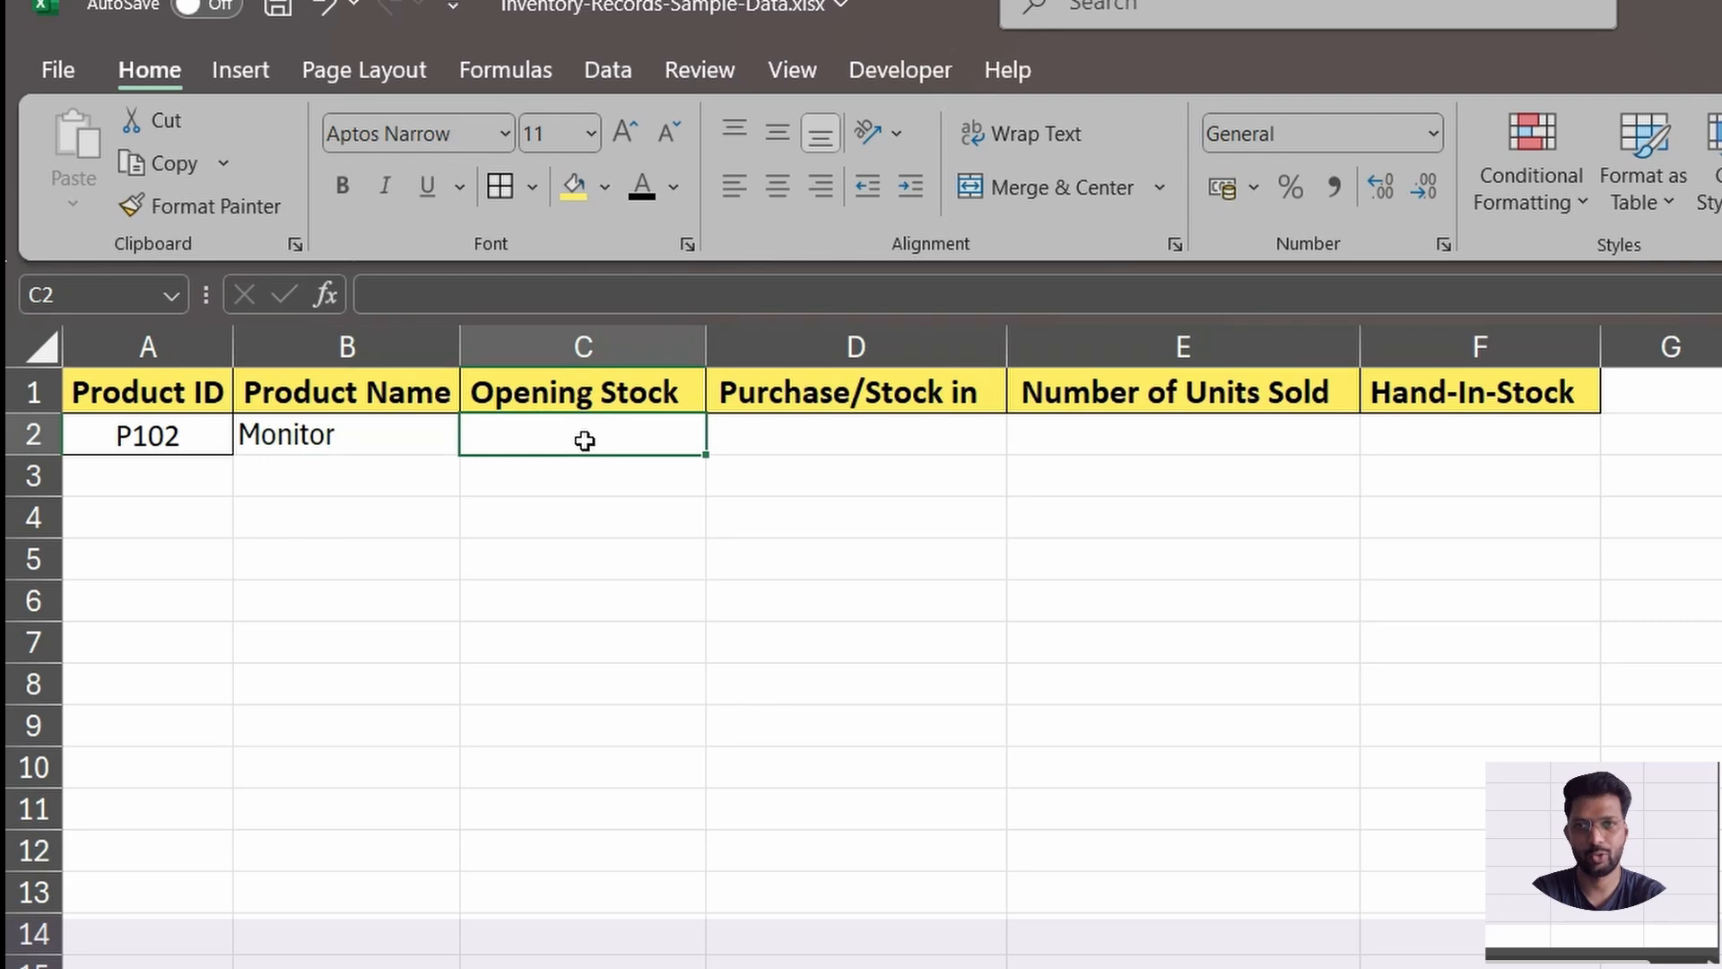
left_click(814, 437)
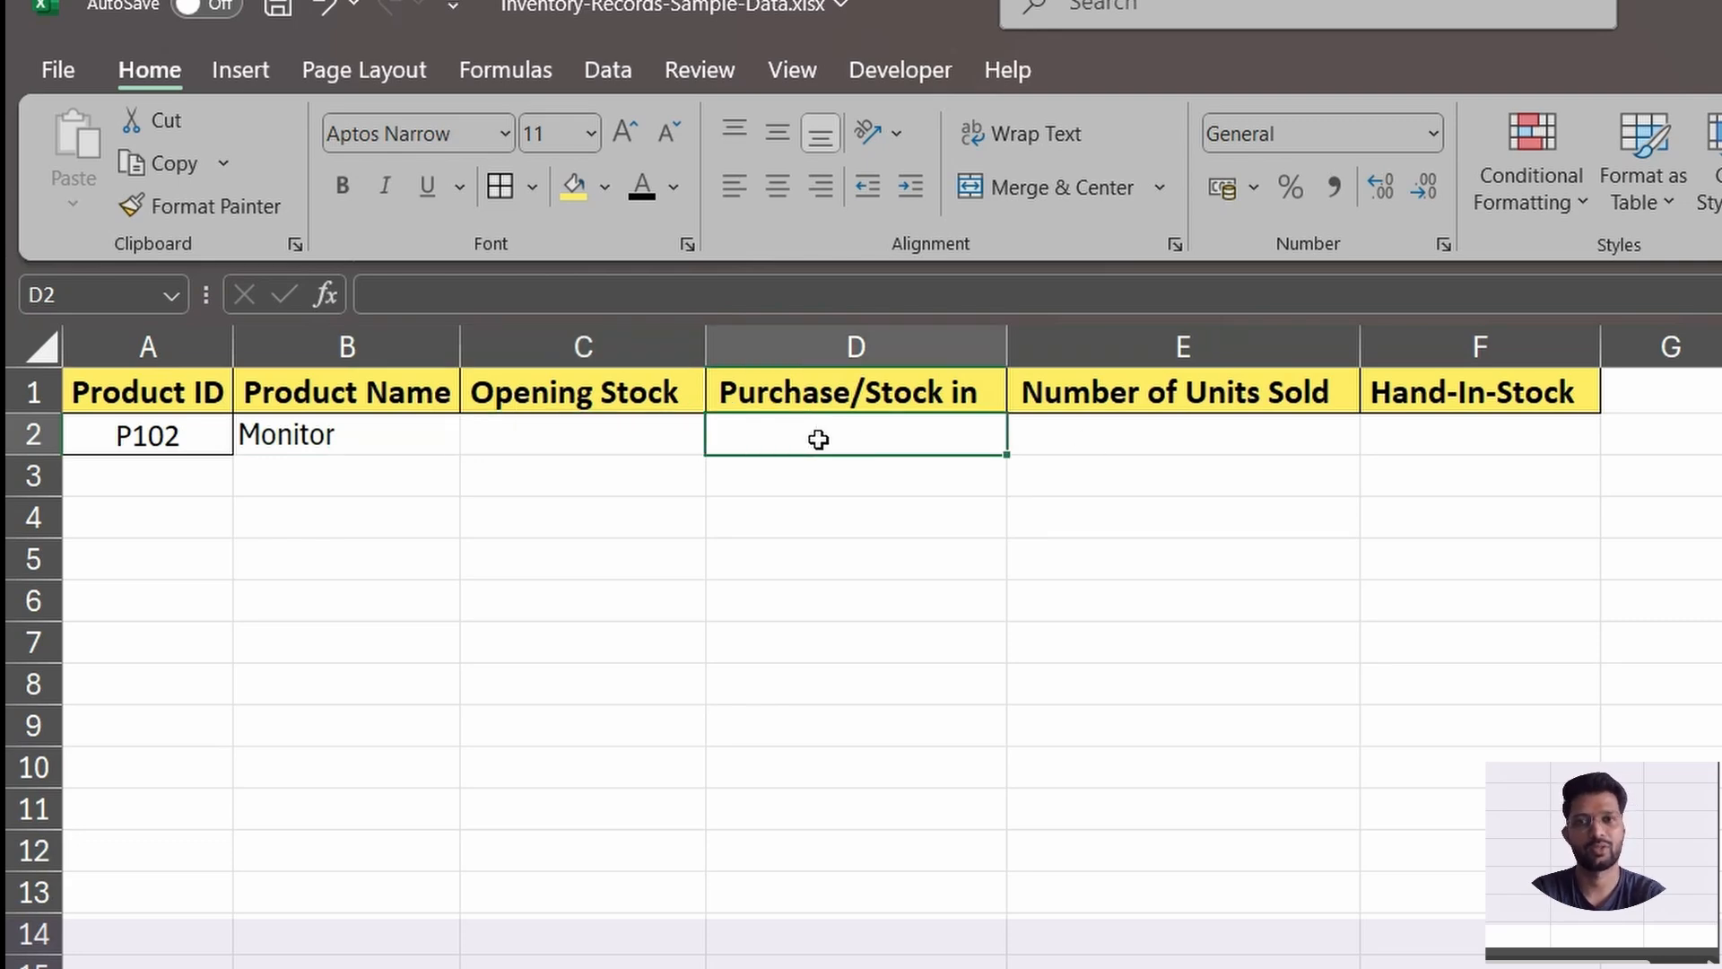
left_click(1073, 435)
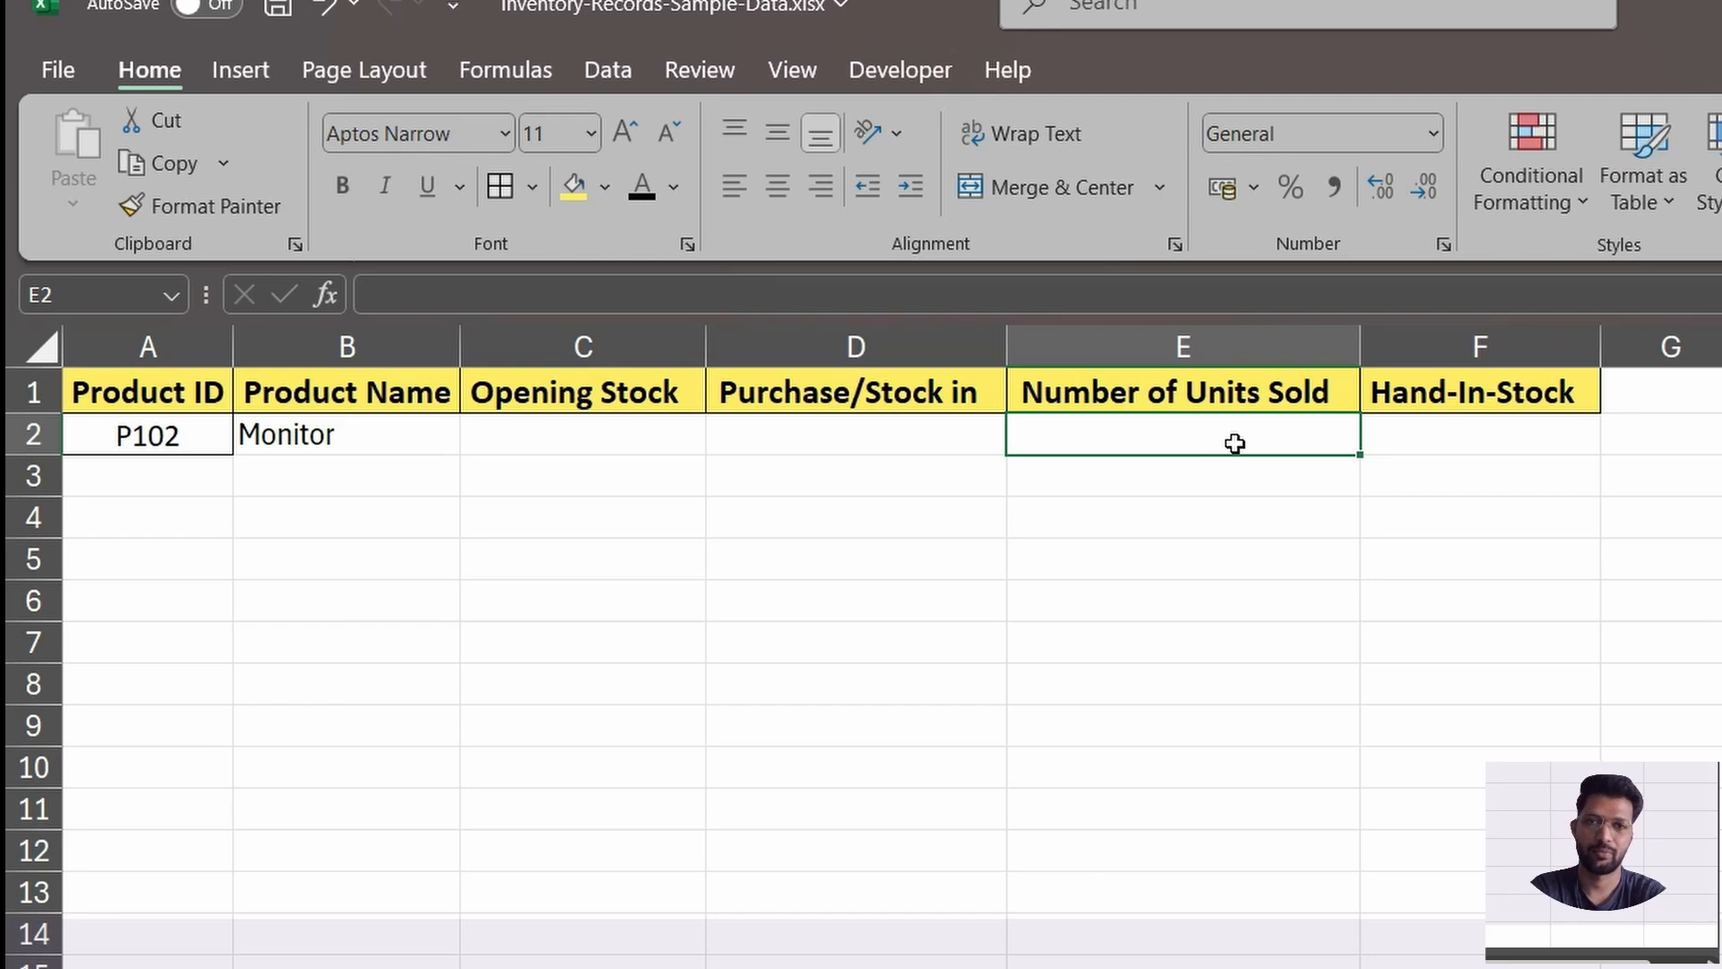
left_click(1438, 439)
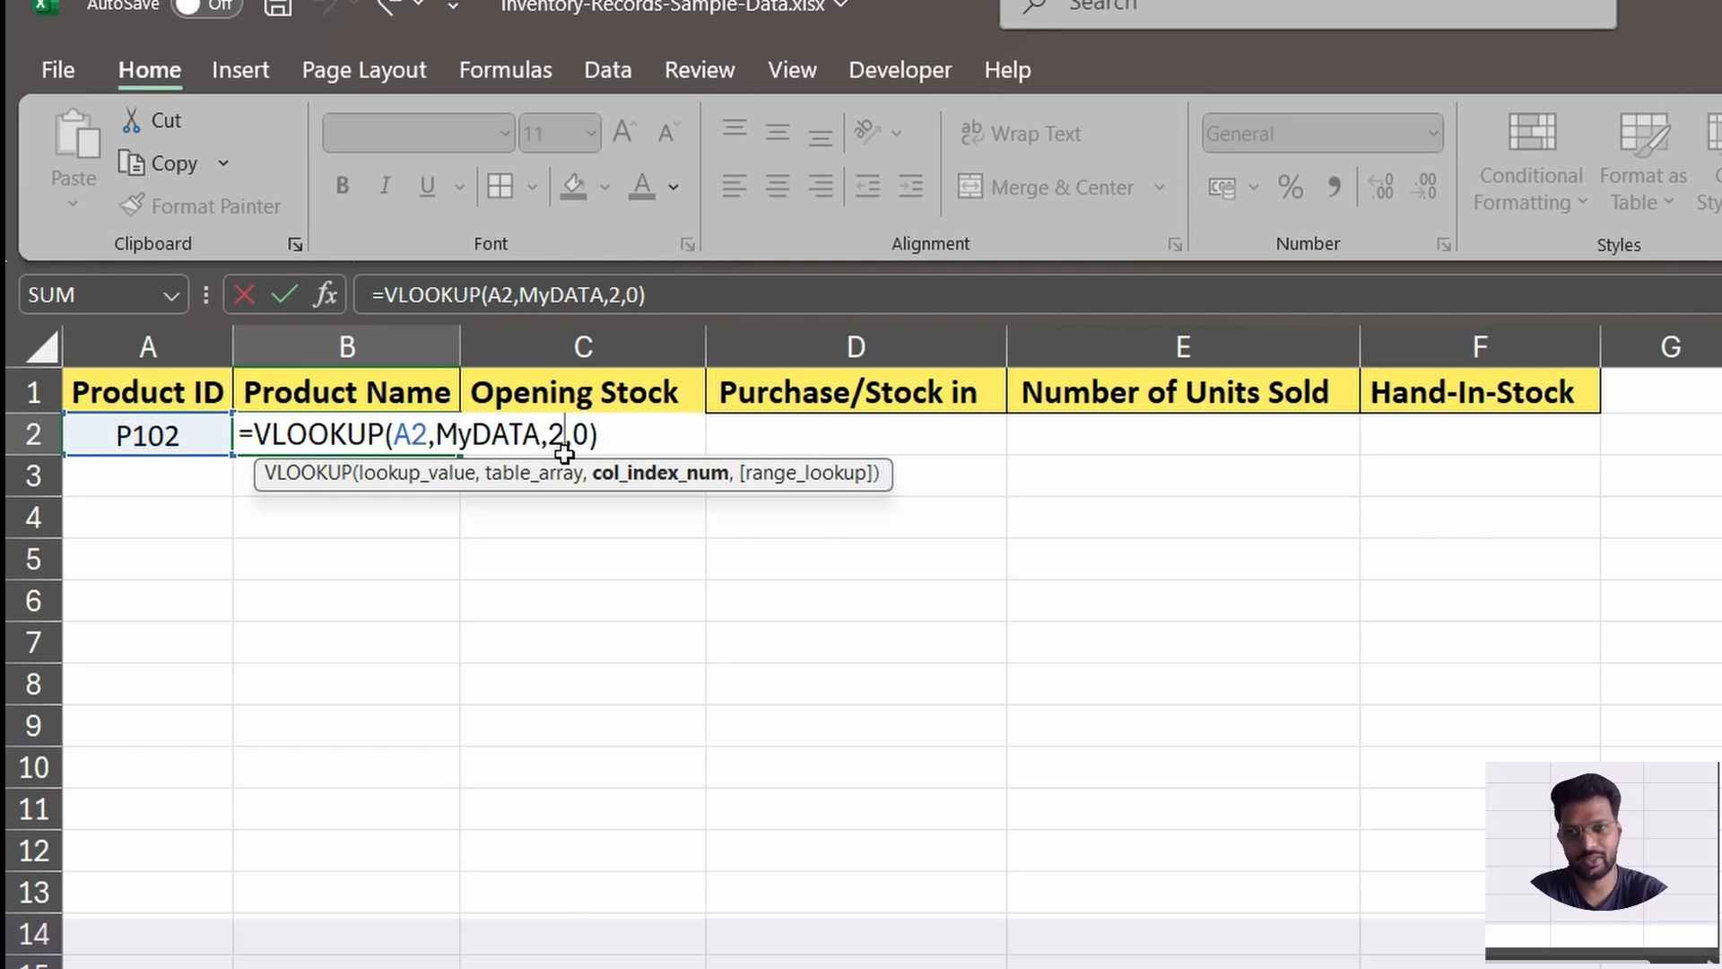
key("Return")
key("Return")
Start a MATCH formula in B4 with the Product Name header in B1 as the lookup value.
type("=")
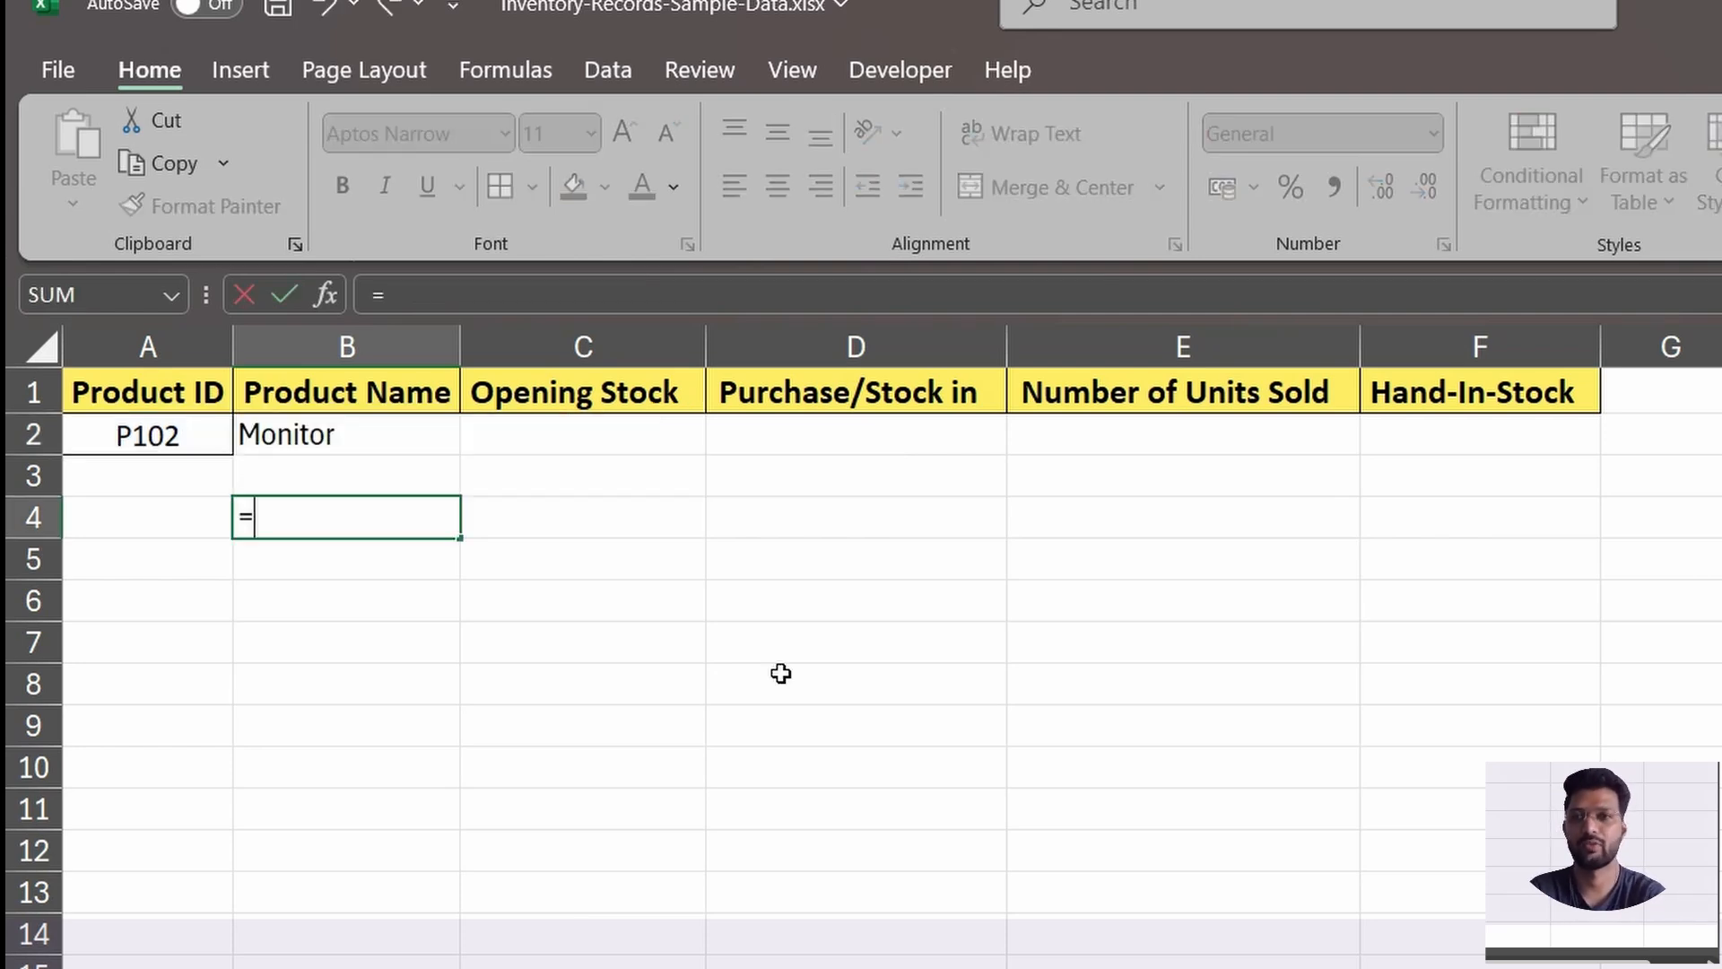
type("m")
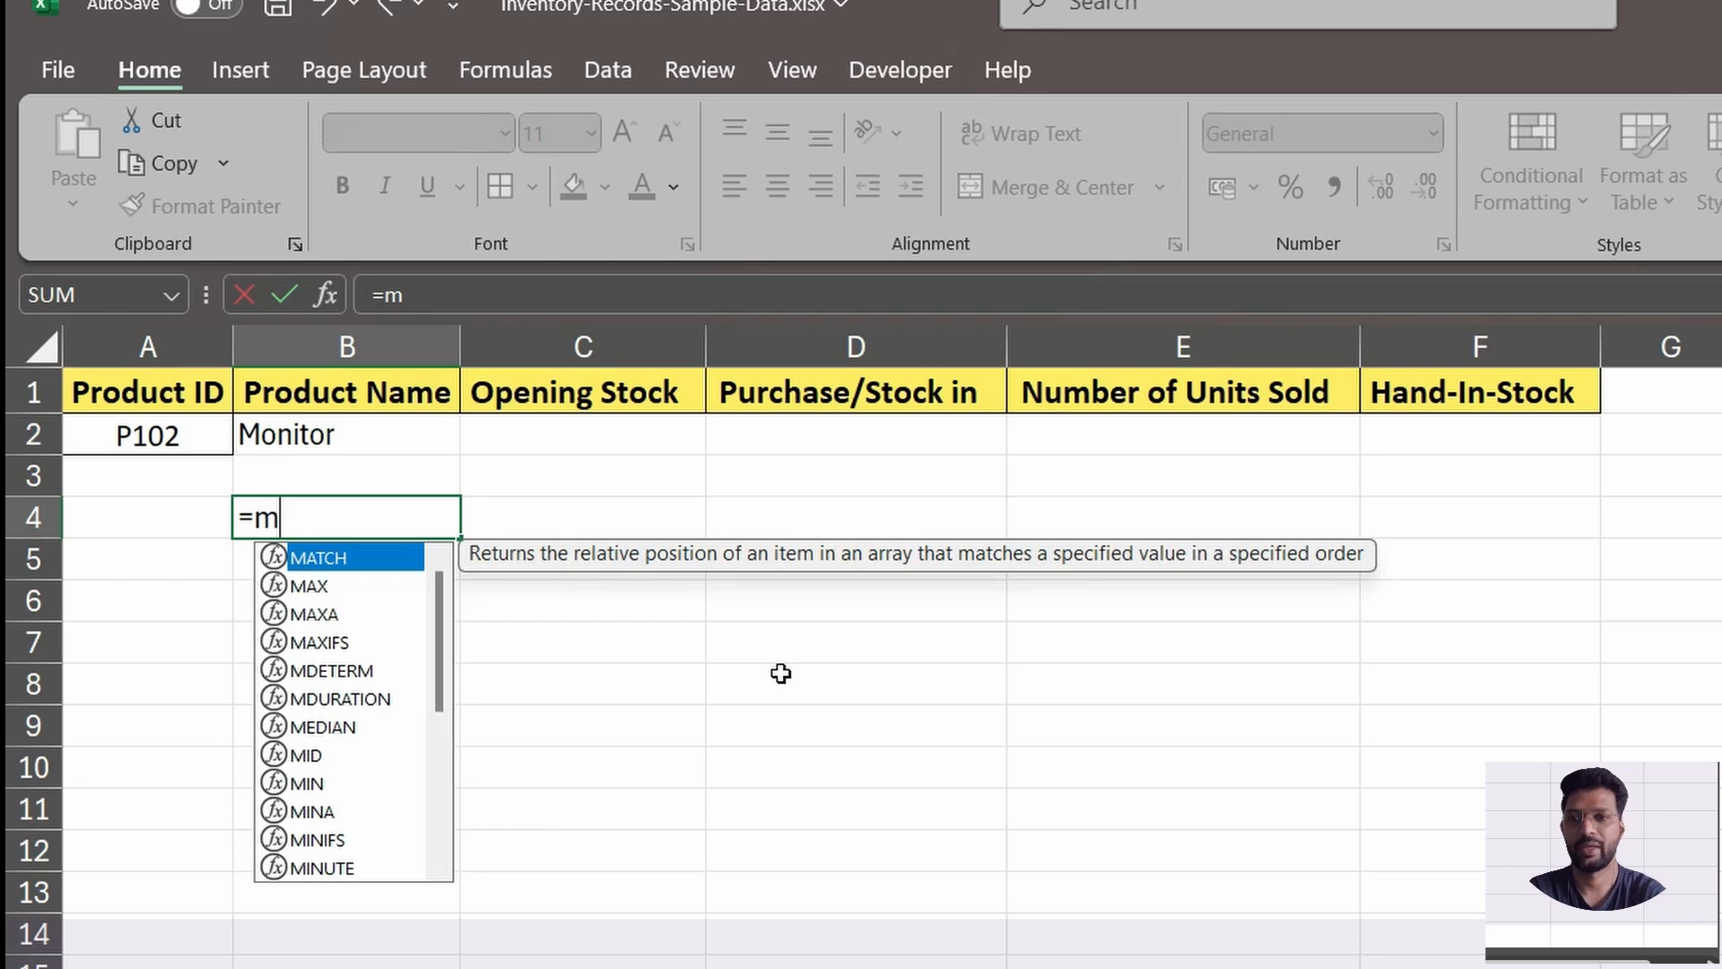
key("Tab")
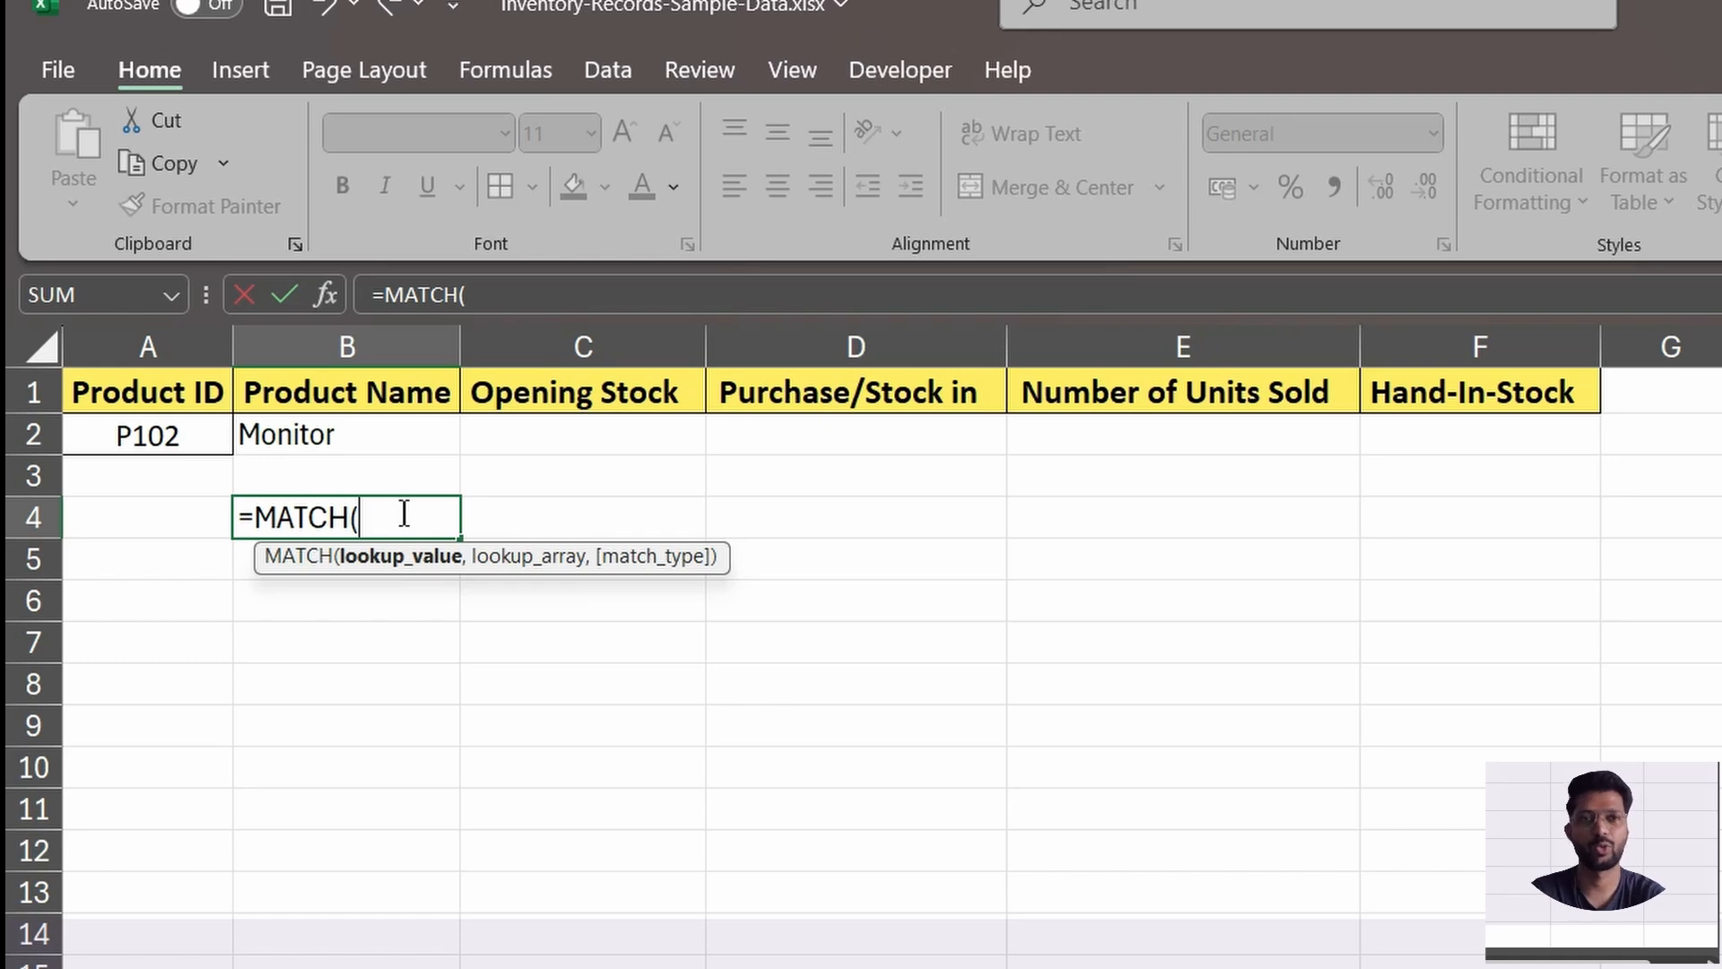
left_click(374, 395)
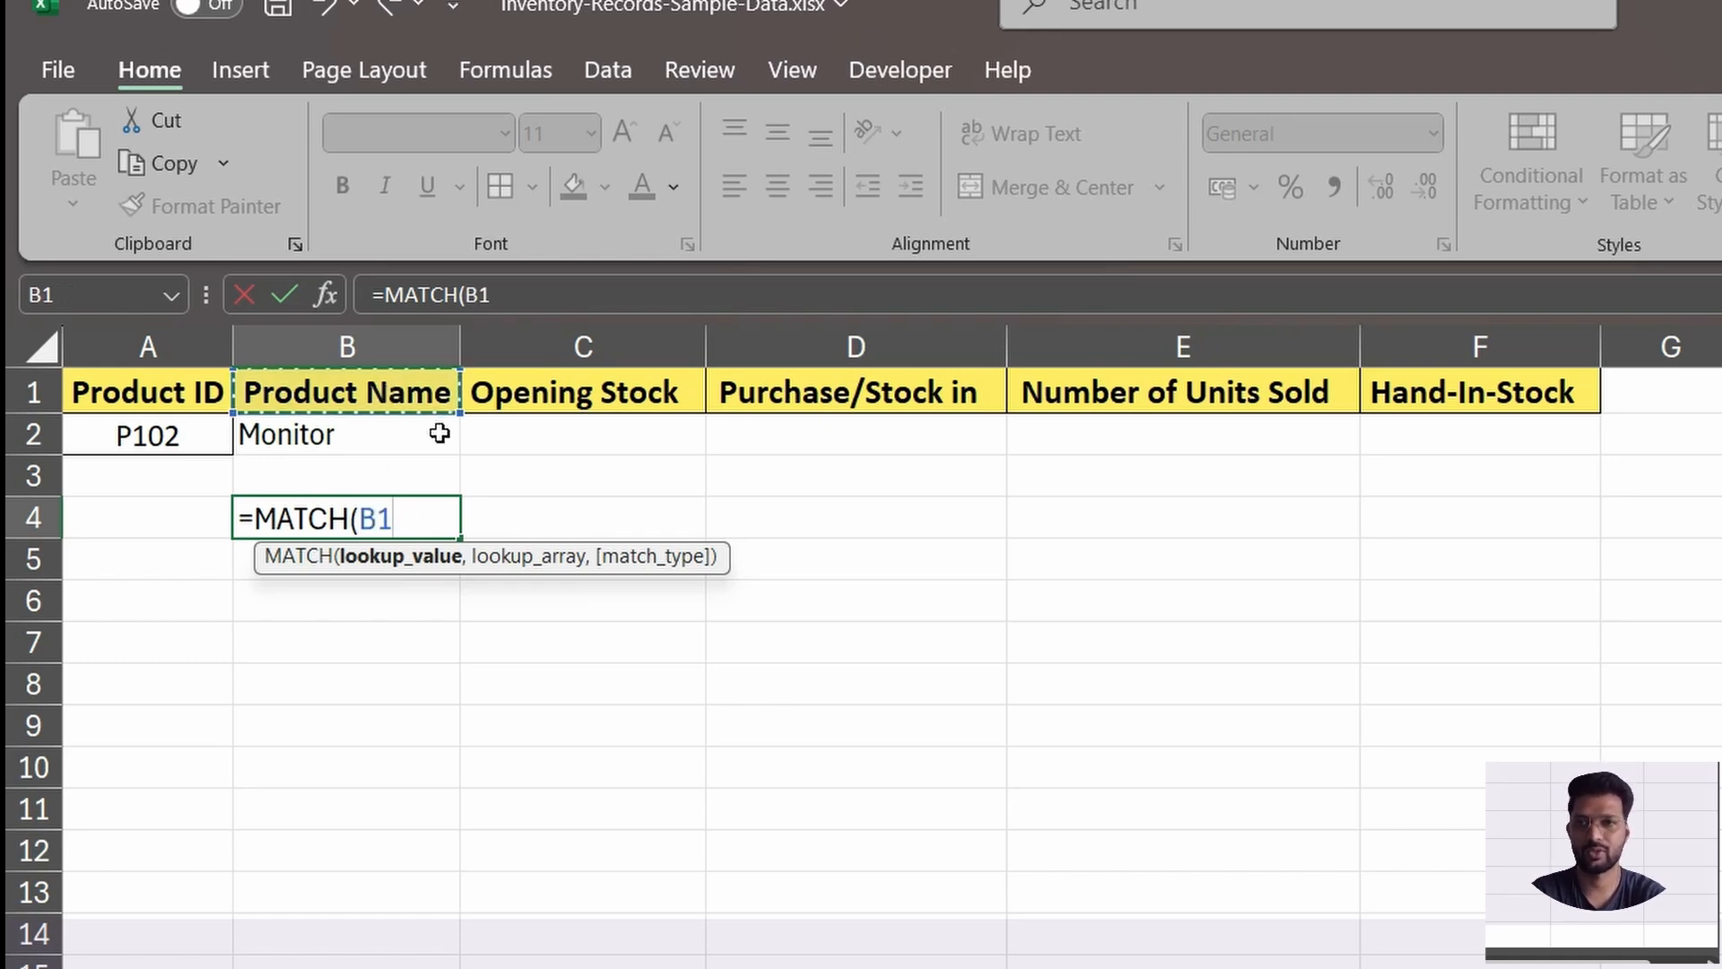
type(",")
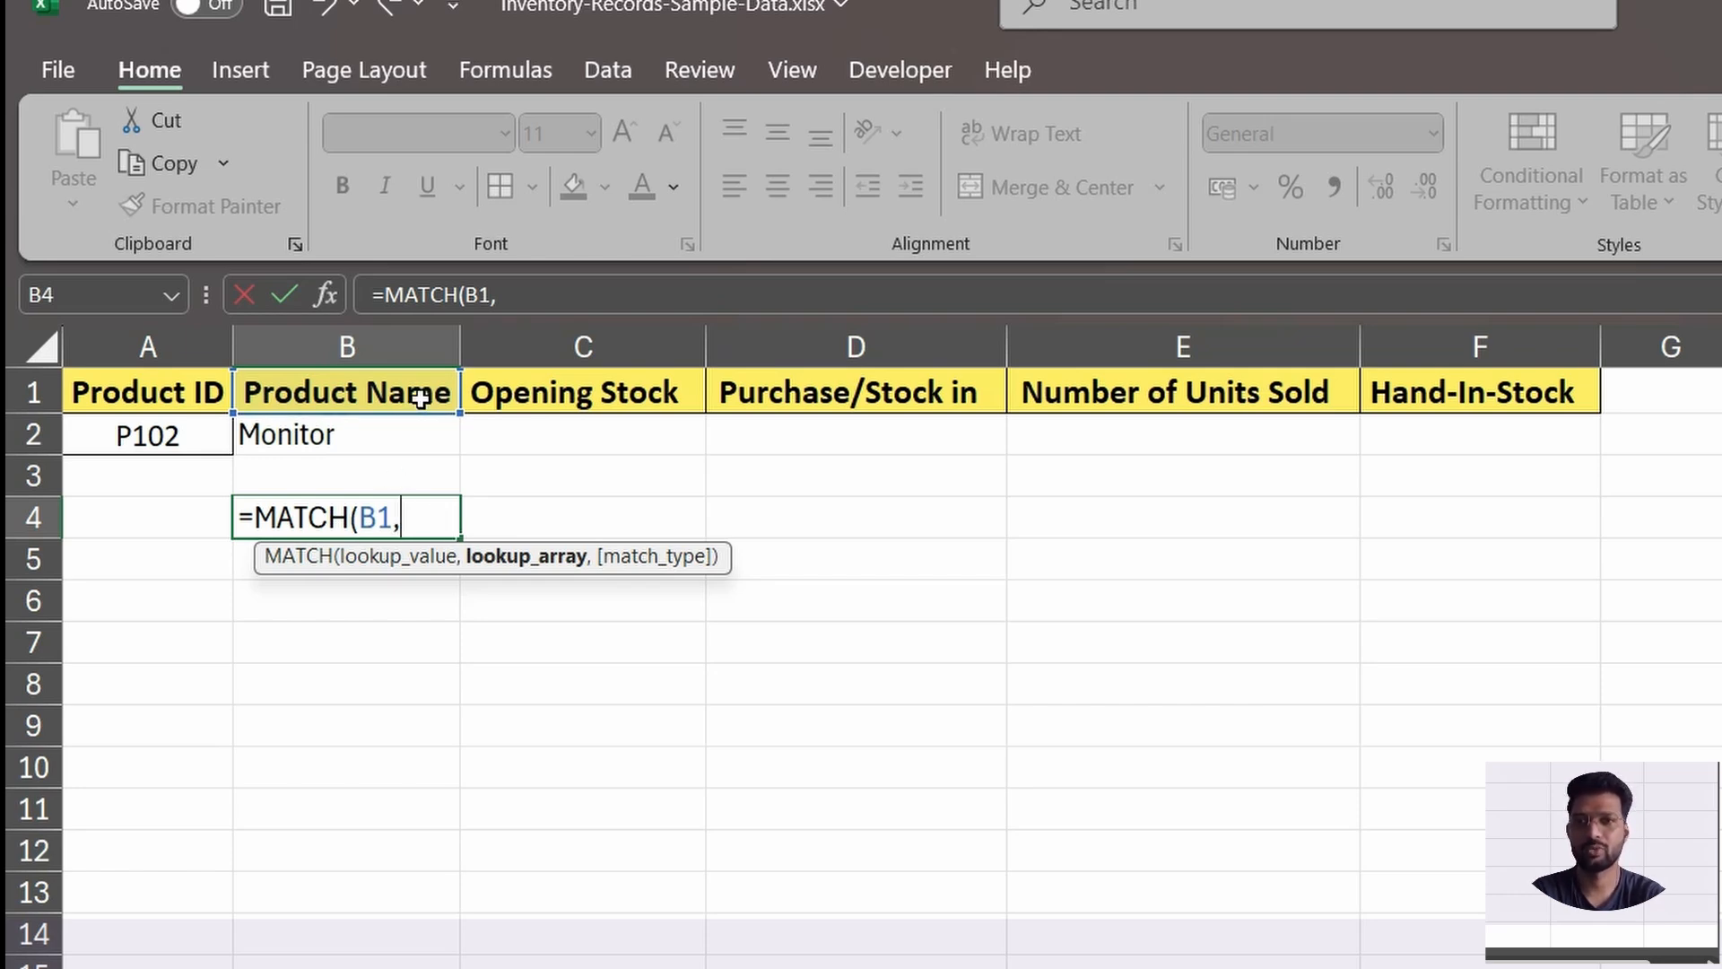
Complete the B4 MATCH formula with lookup array A1:F1 and match type 0, and check its result.
left_click_drag(141, 392, 1560, 388)
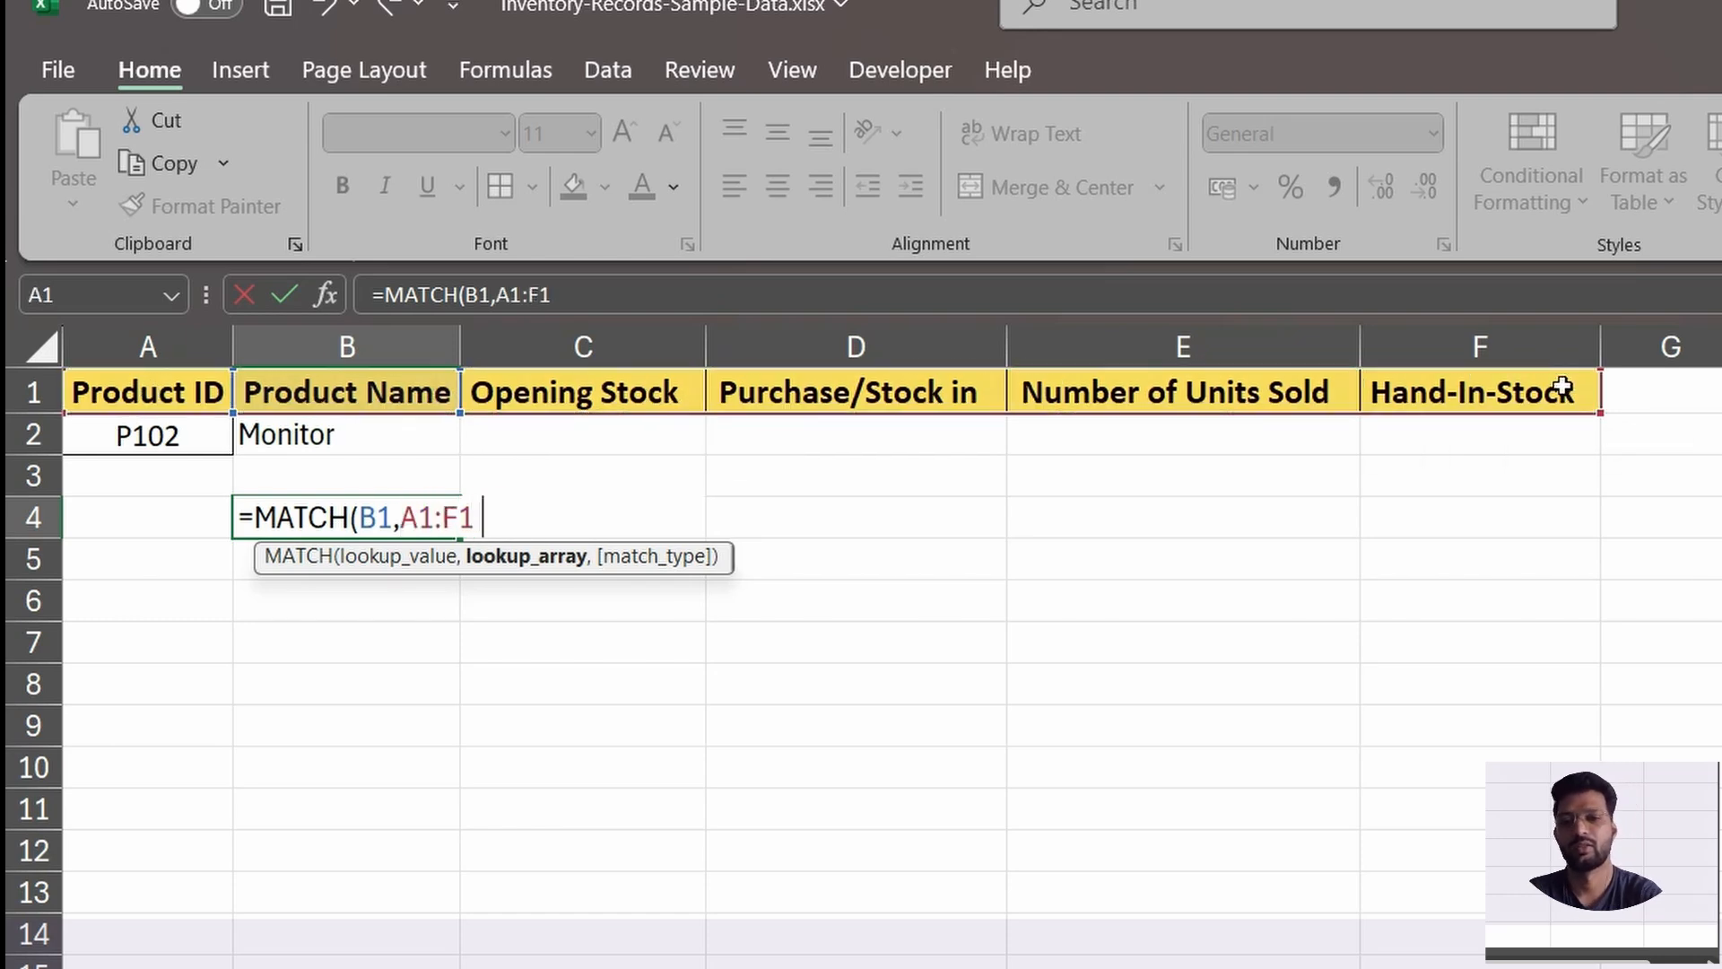
type(",")
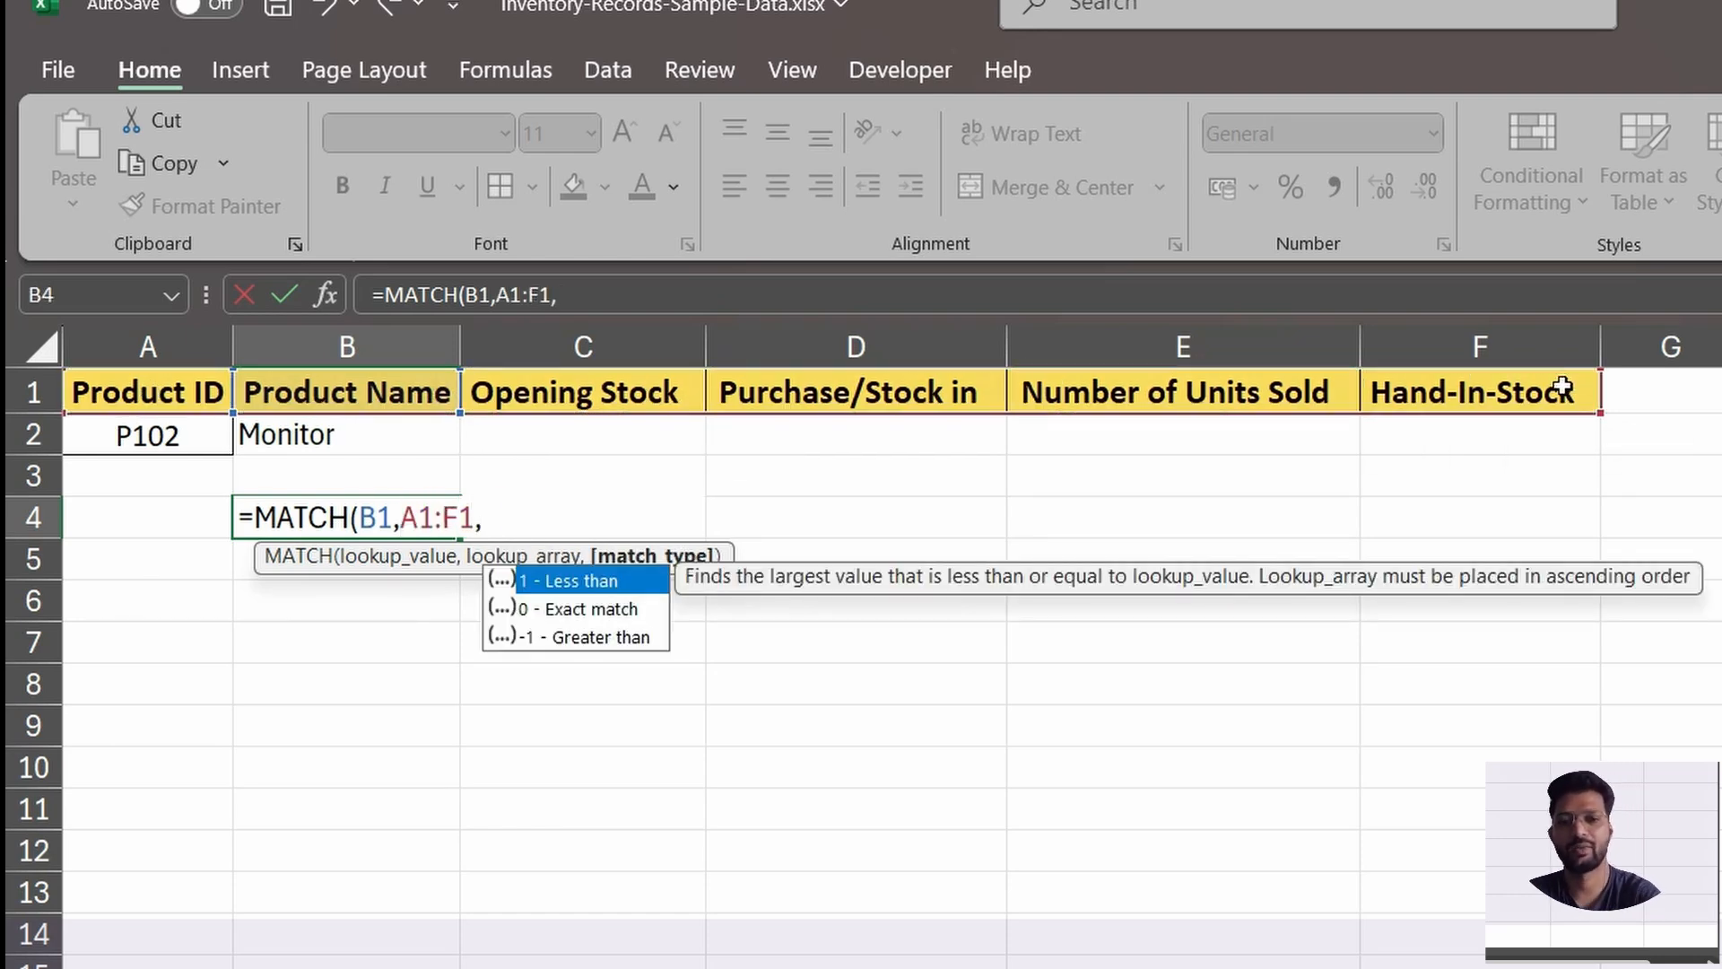
type("0)")
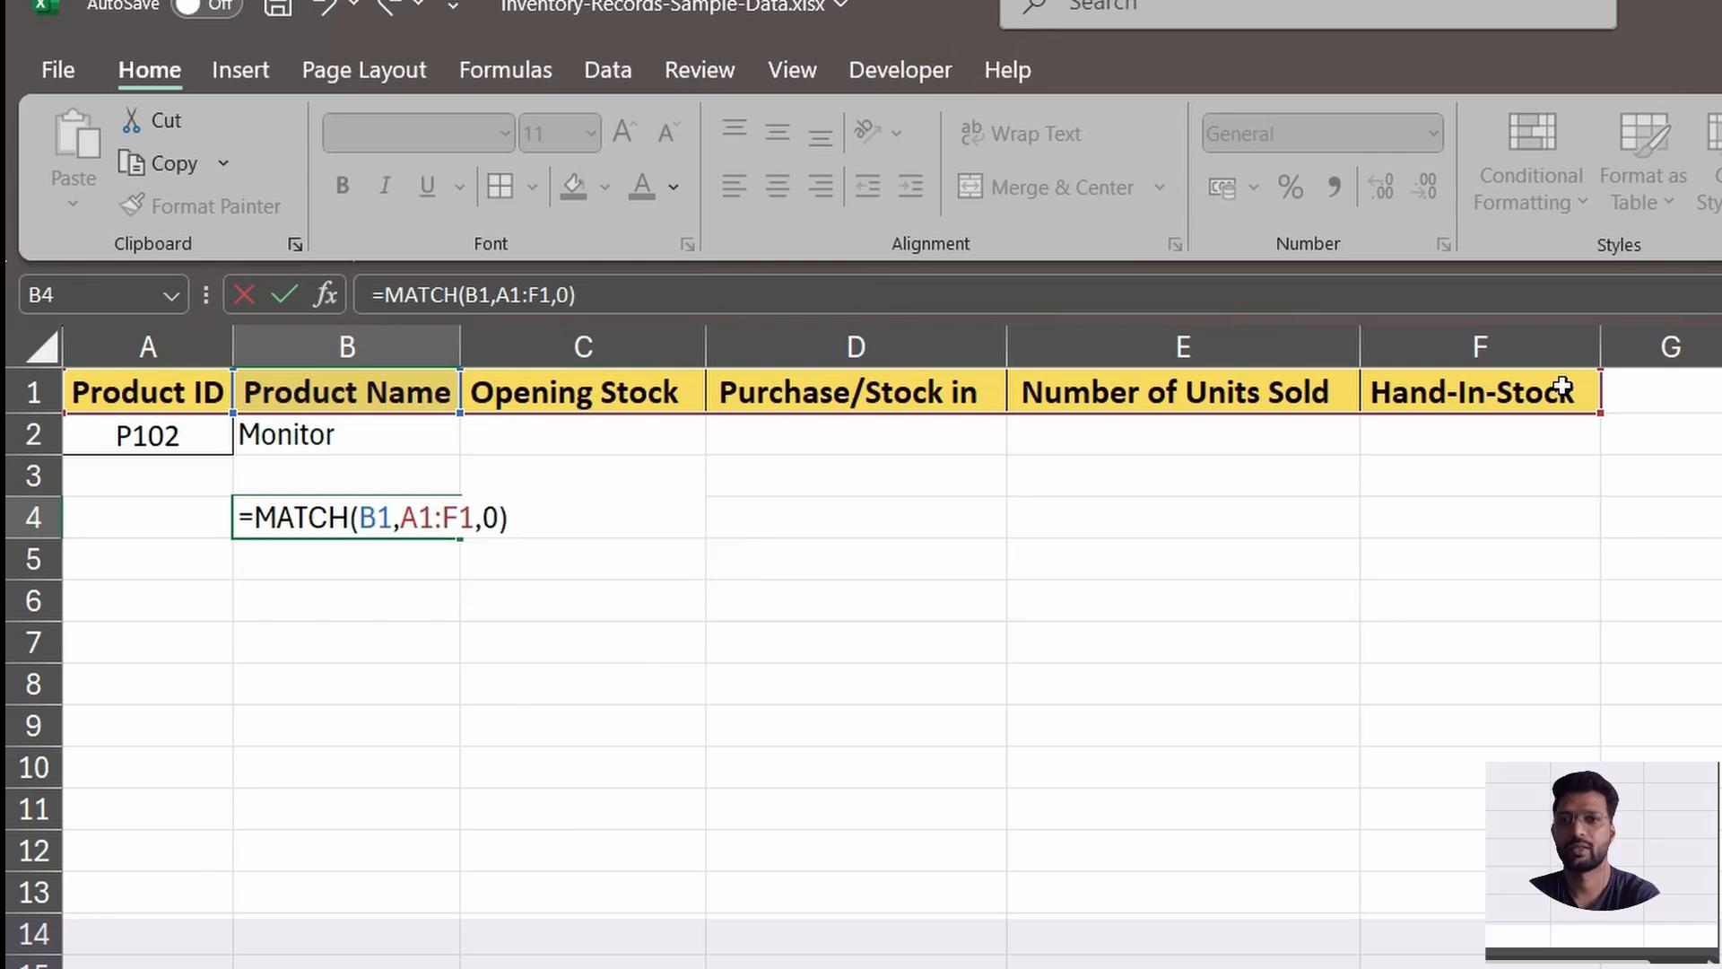
key("Return")
left_click(442, 515)
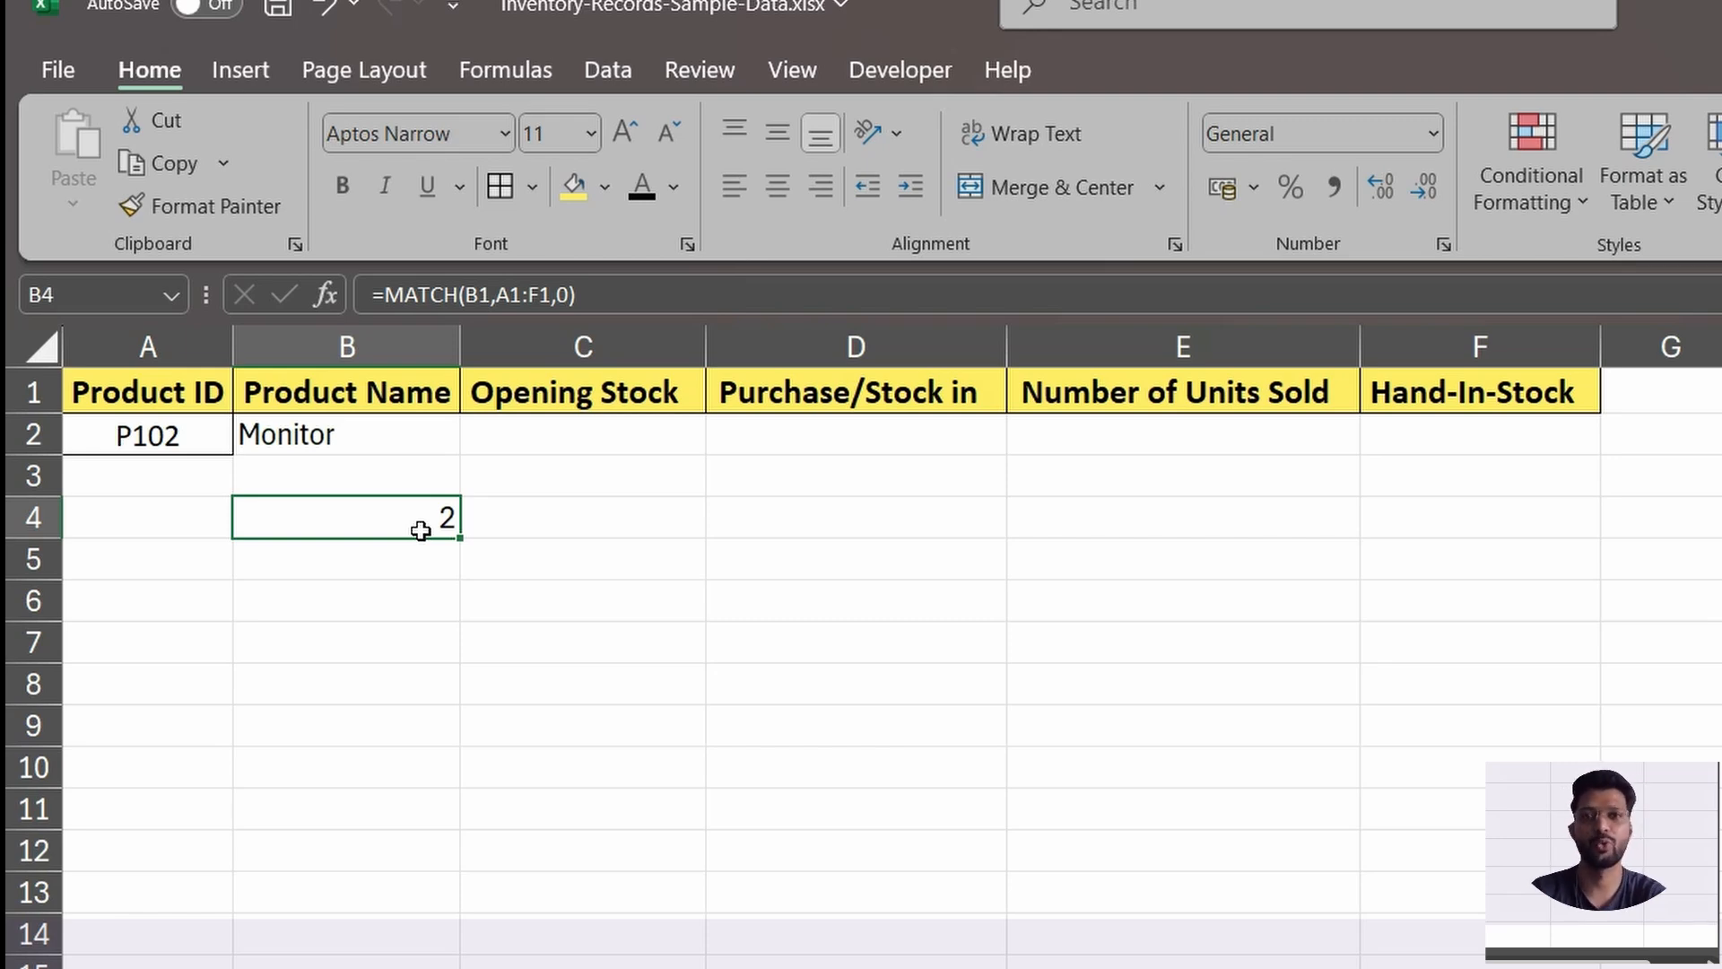
Replace the column index in the B2 VLOOKUP with a nested MATCH that uses header B1 as lookup value.
left_click(386, 444)
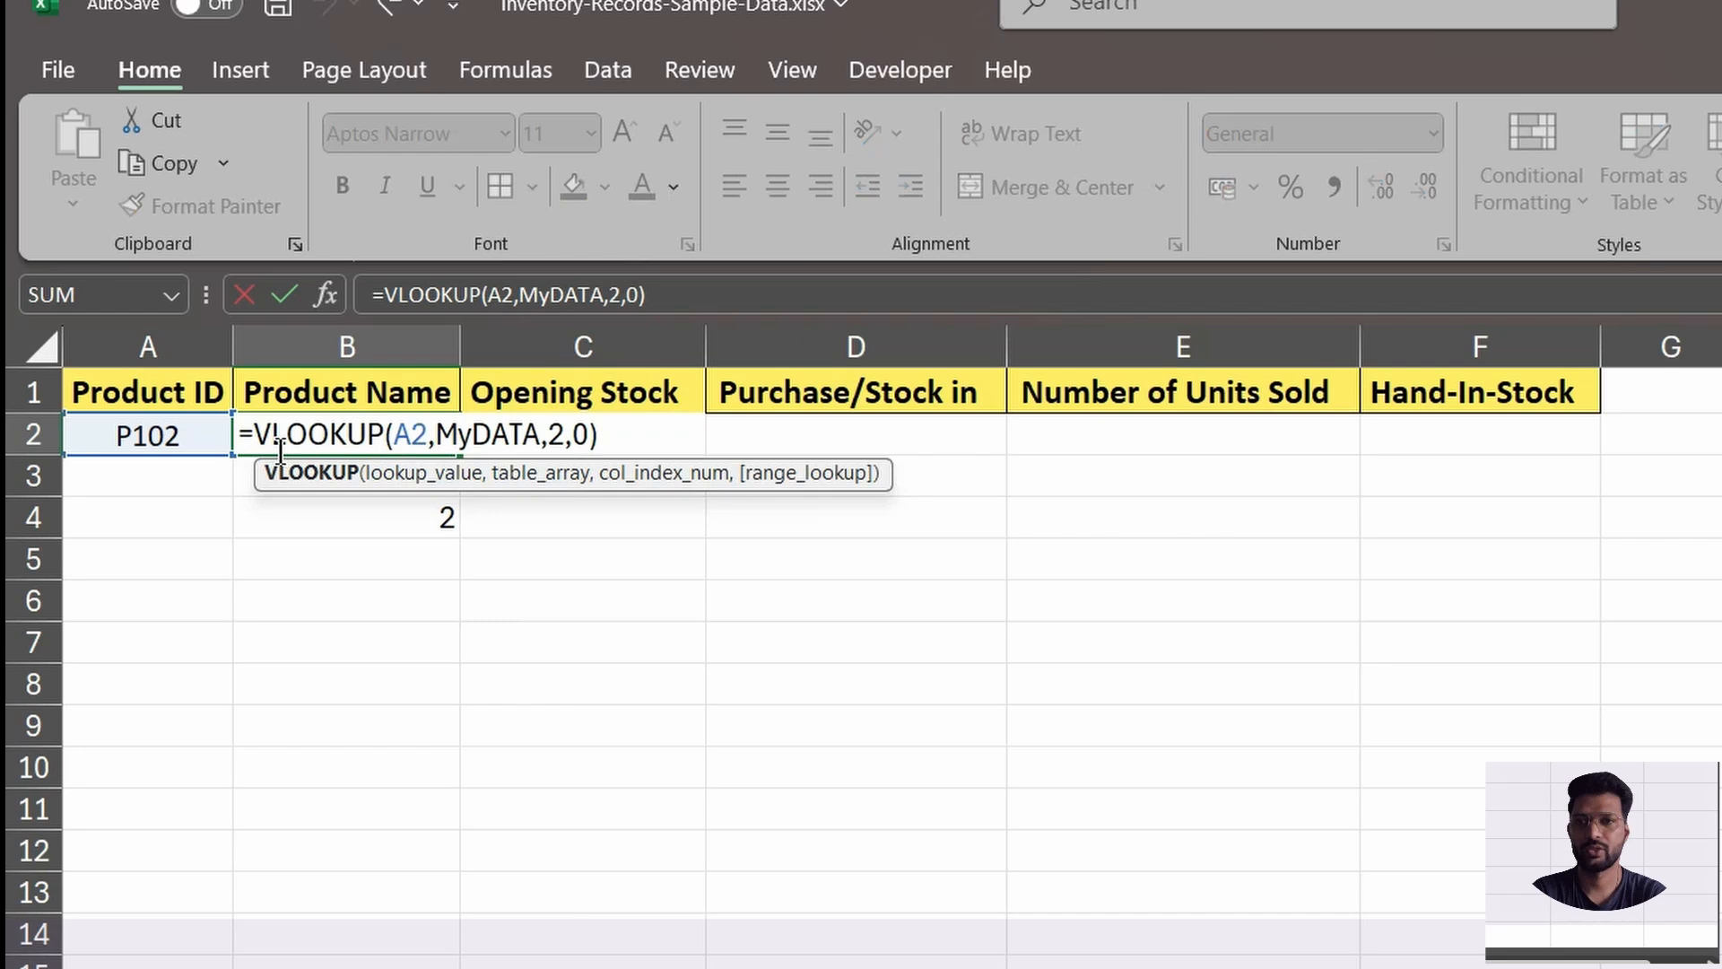
left_click(564, 437)
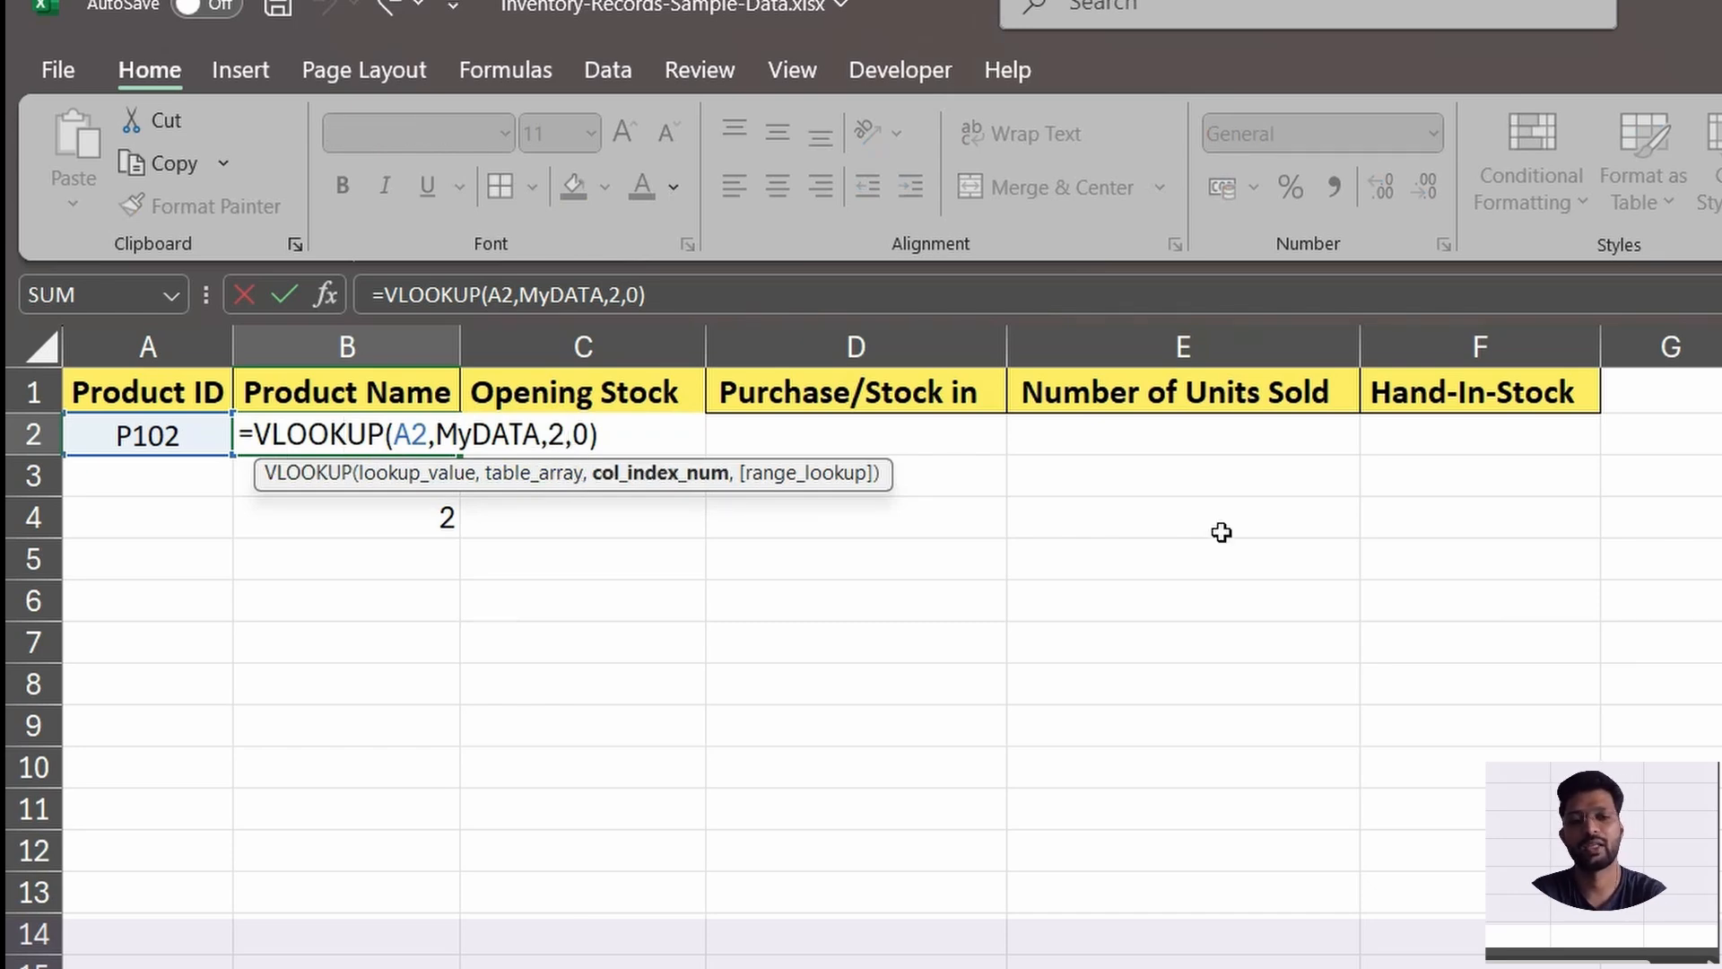
key("BackSpace")
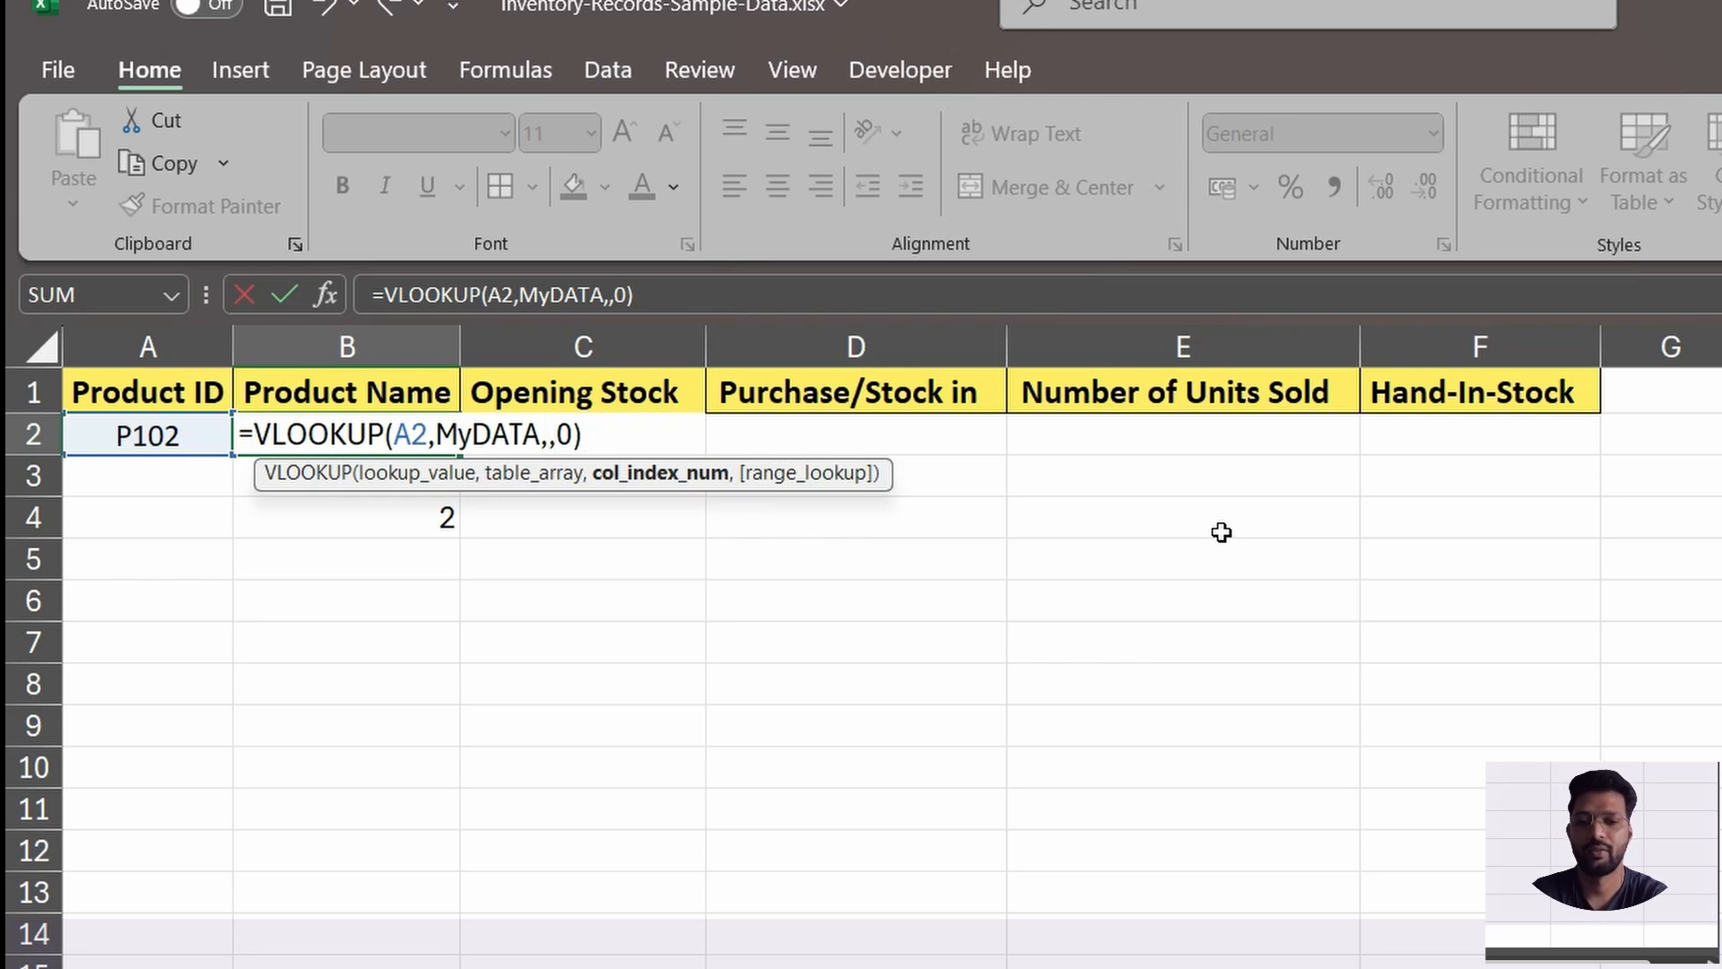
type("m")
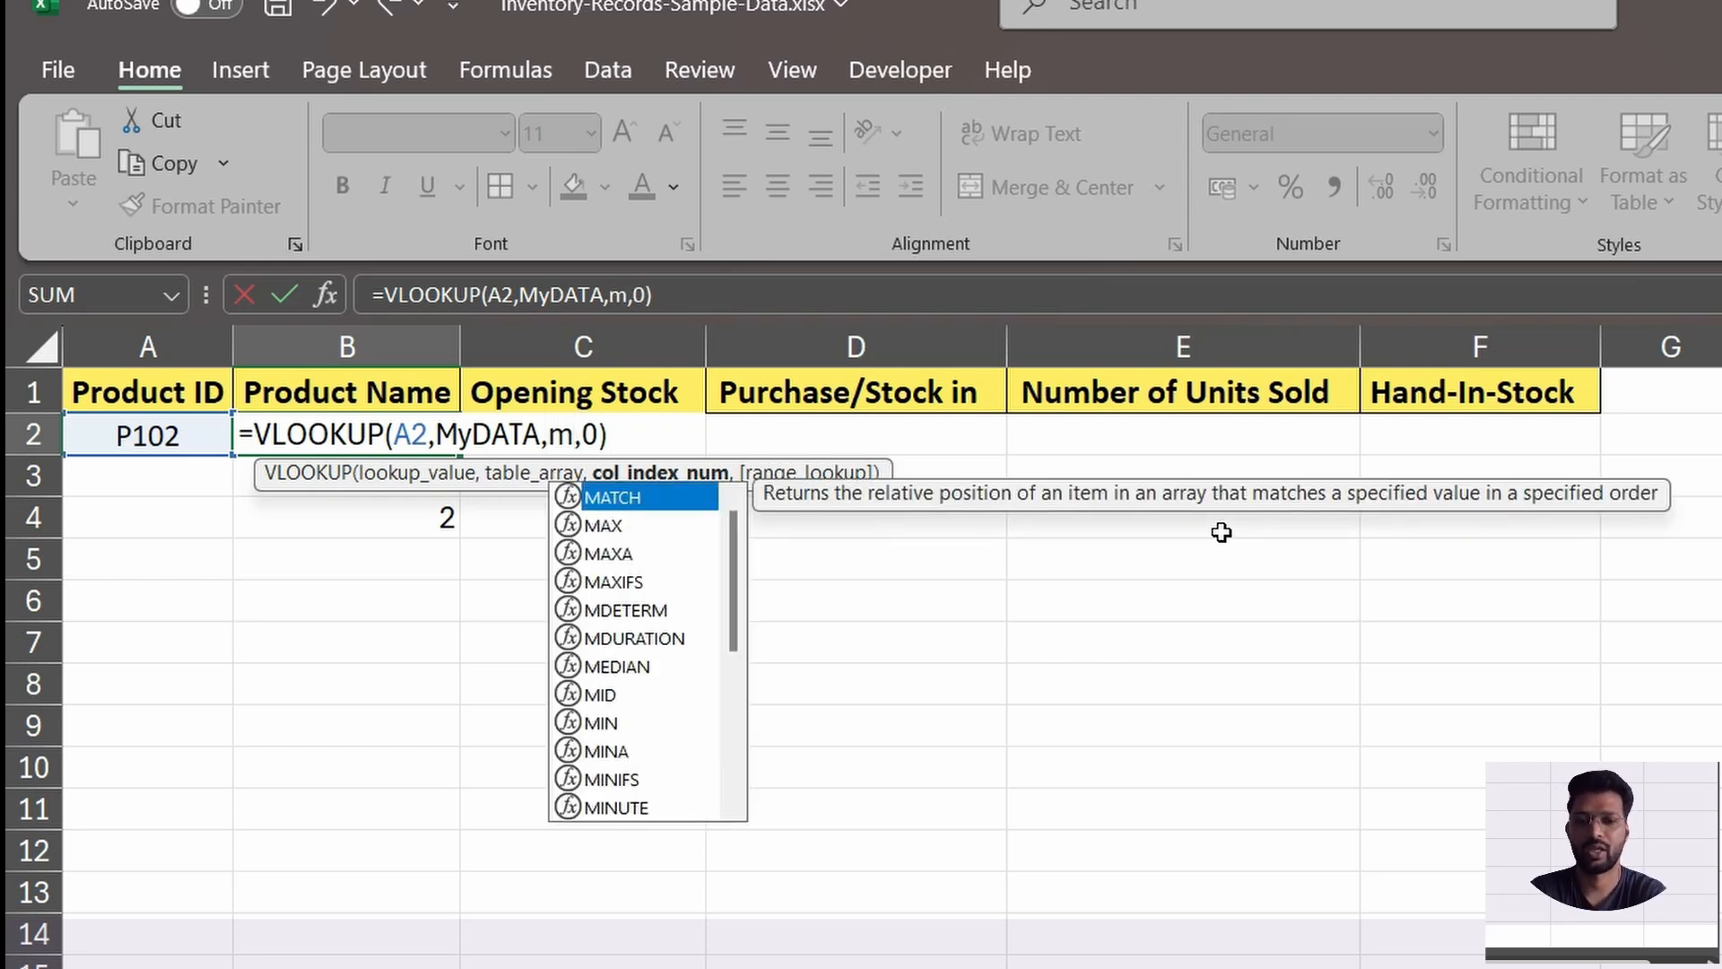
type("a")
key("Tab")
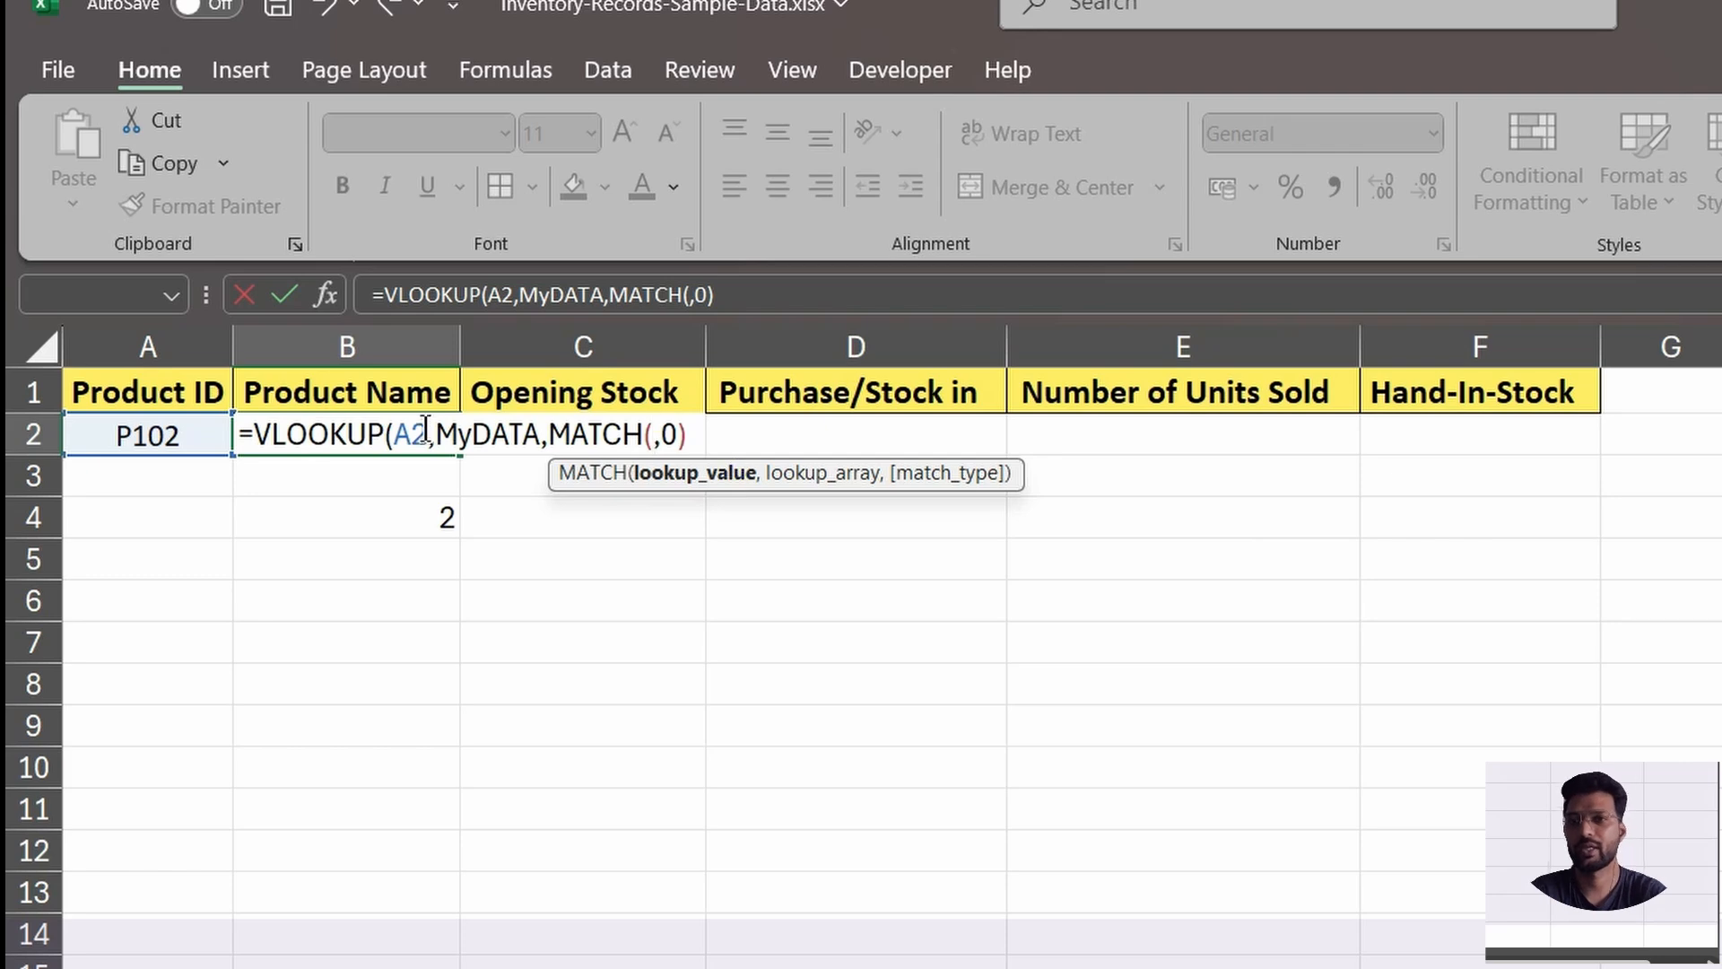
left_click(431, 396)
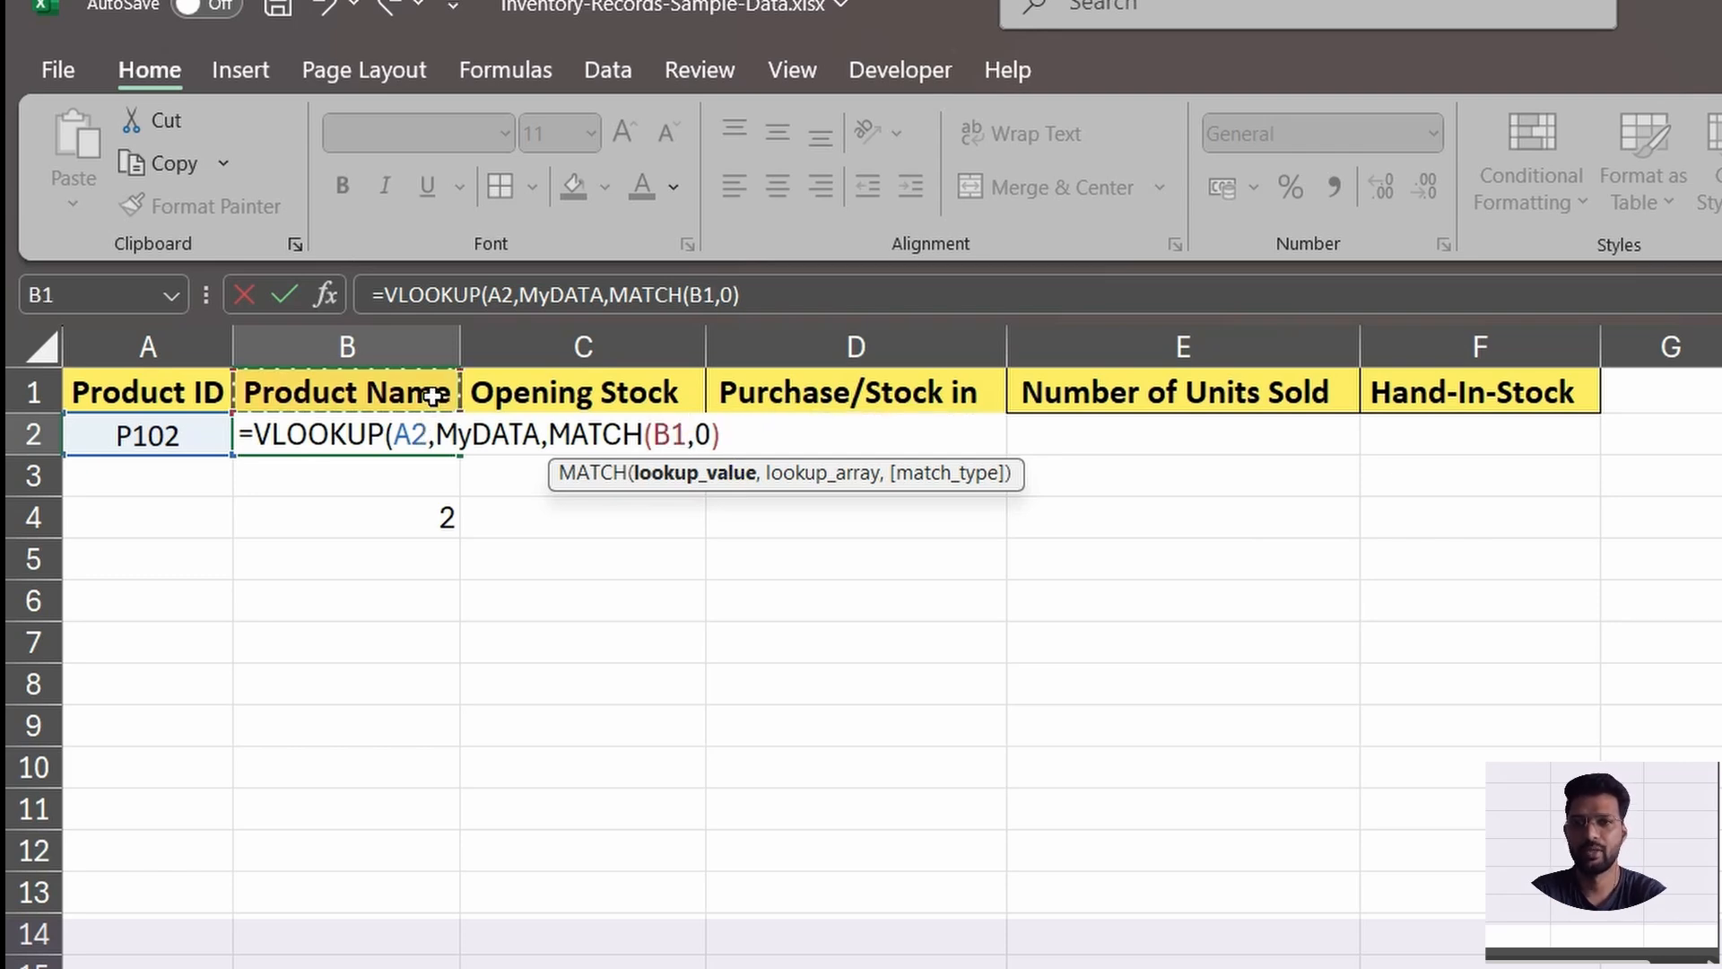
Complete the nested MATCH in B2 with lookup array A1:F1 and match type 0, and enter the formula.
type(",")
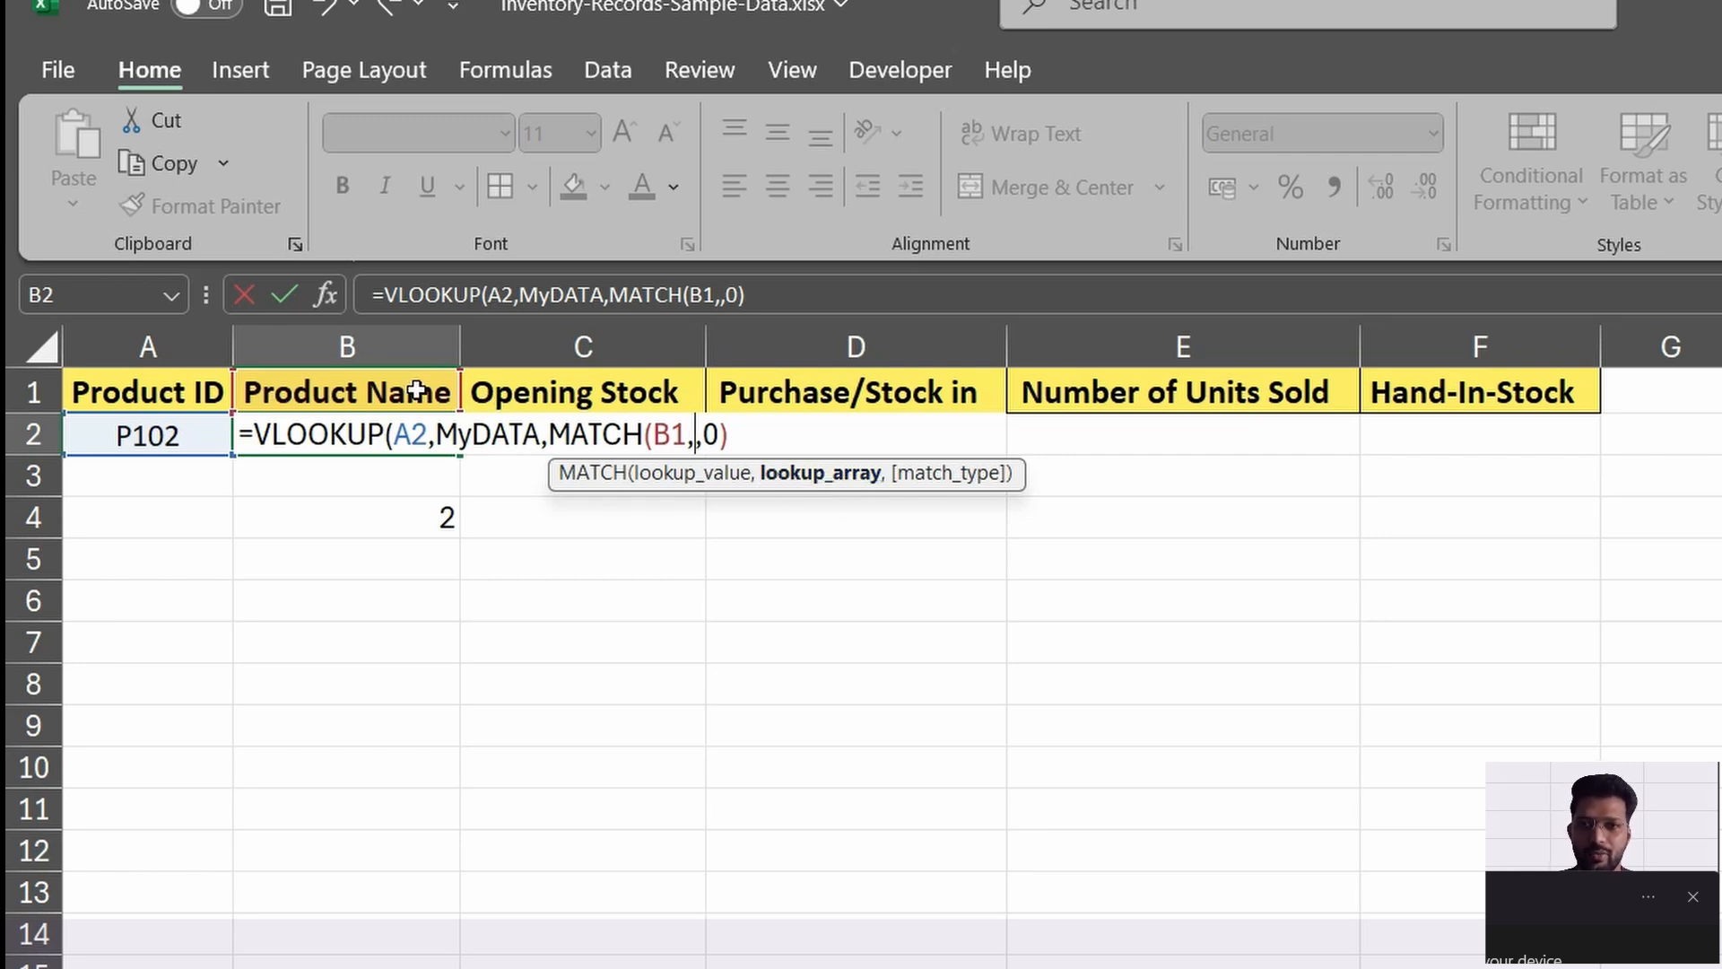
left_click_drag(224, 392, 1453, 372)
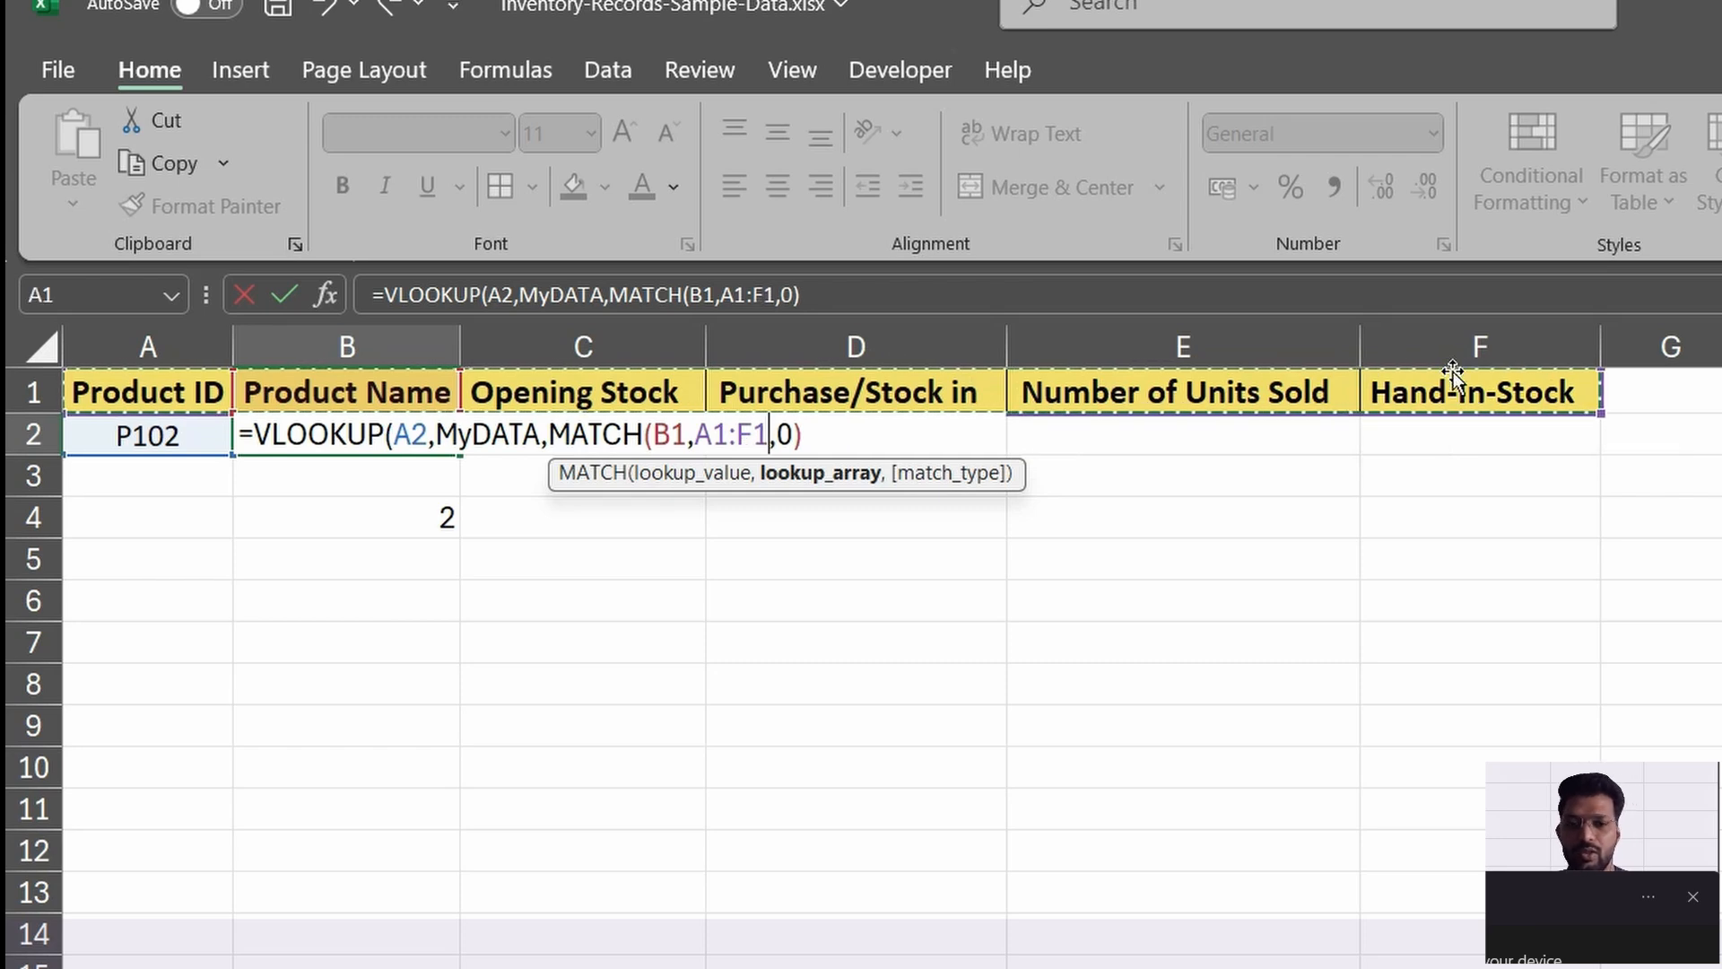
type(",")
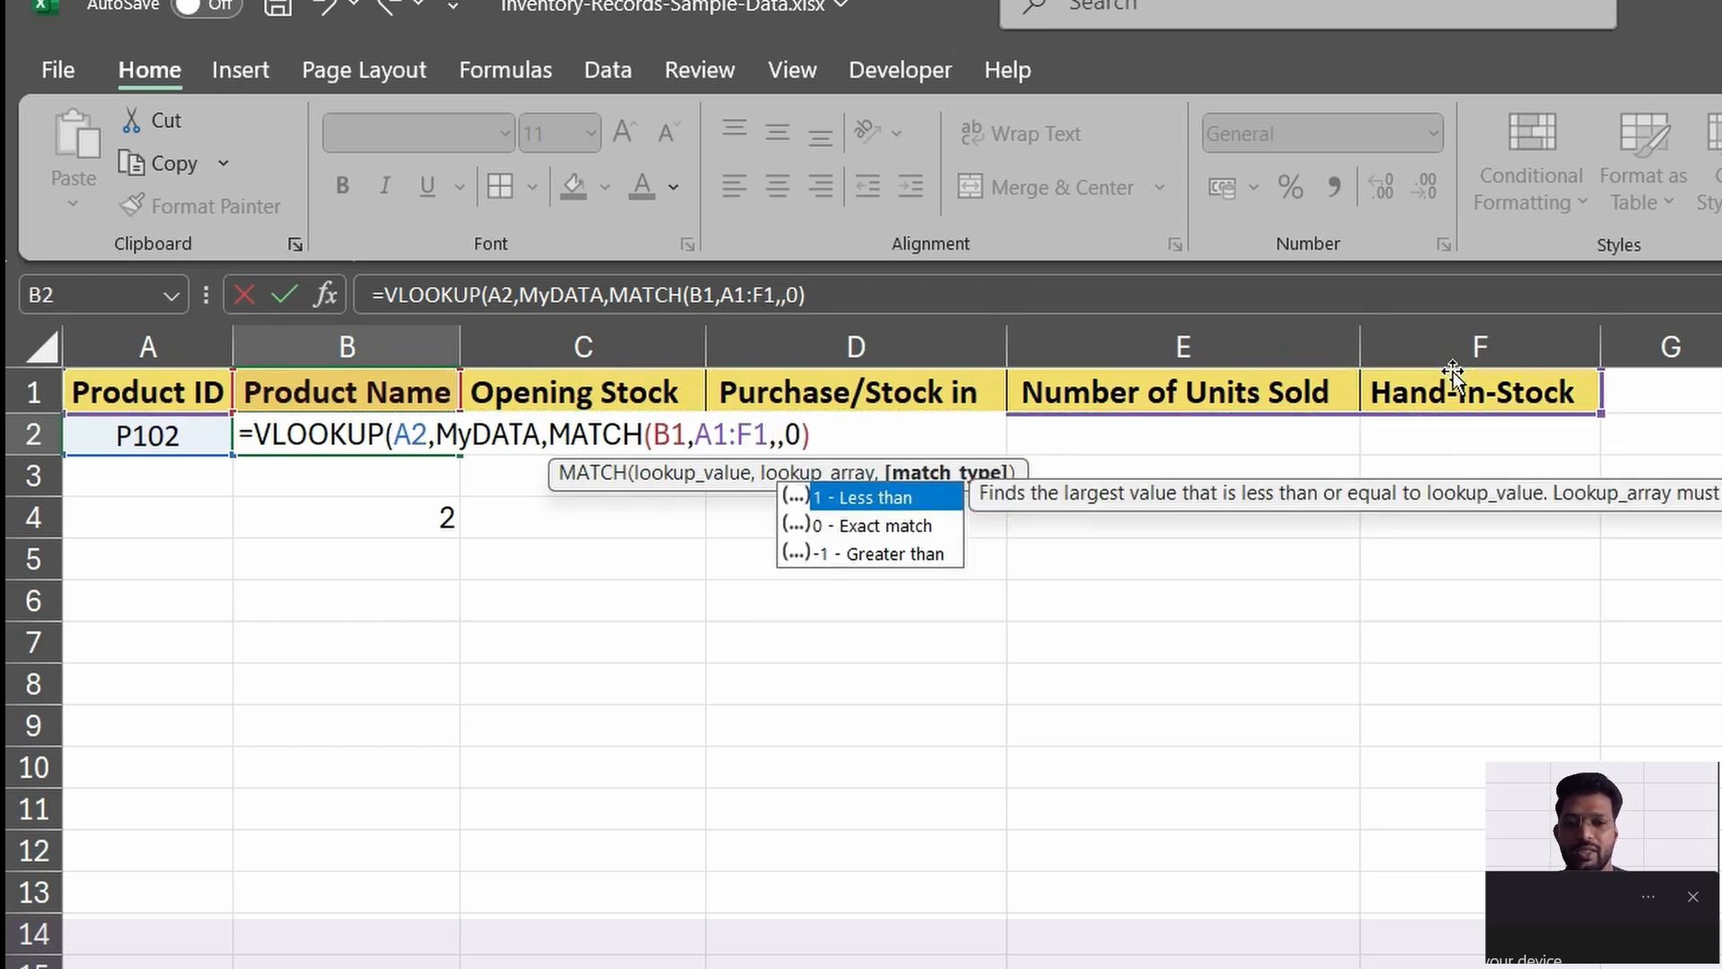
type(")")
key("Left")
type("0")
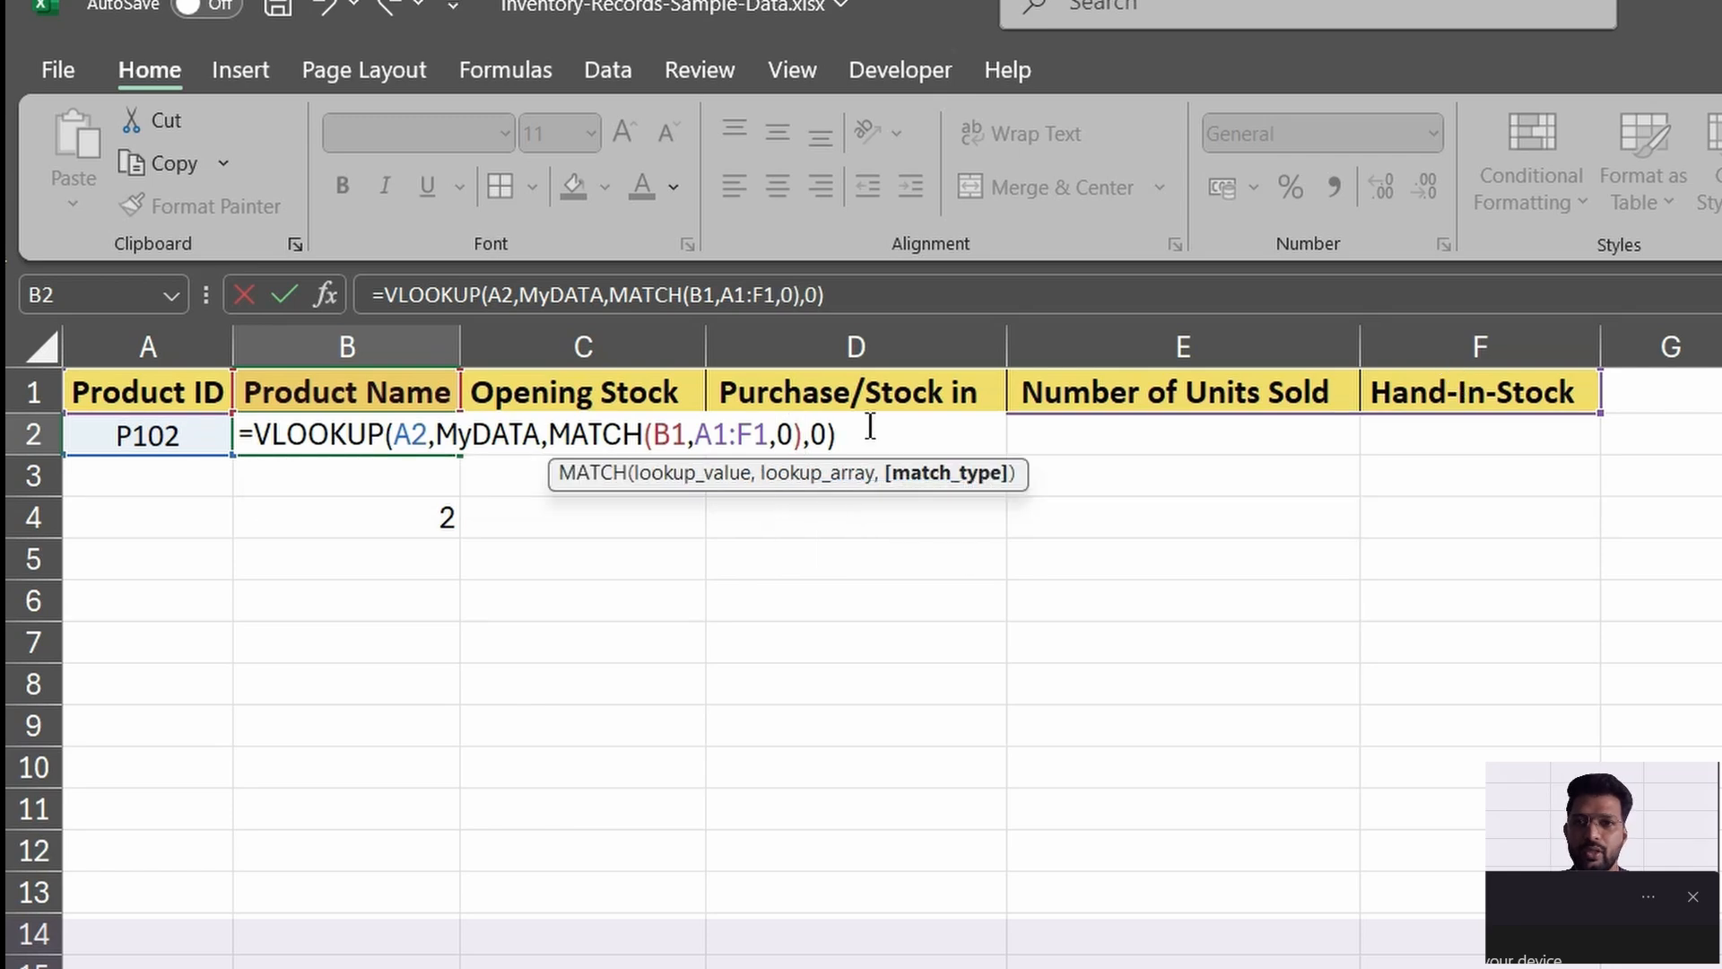
left_click(870, 427)
key("Return")
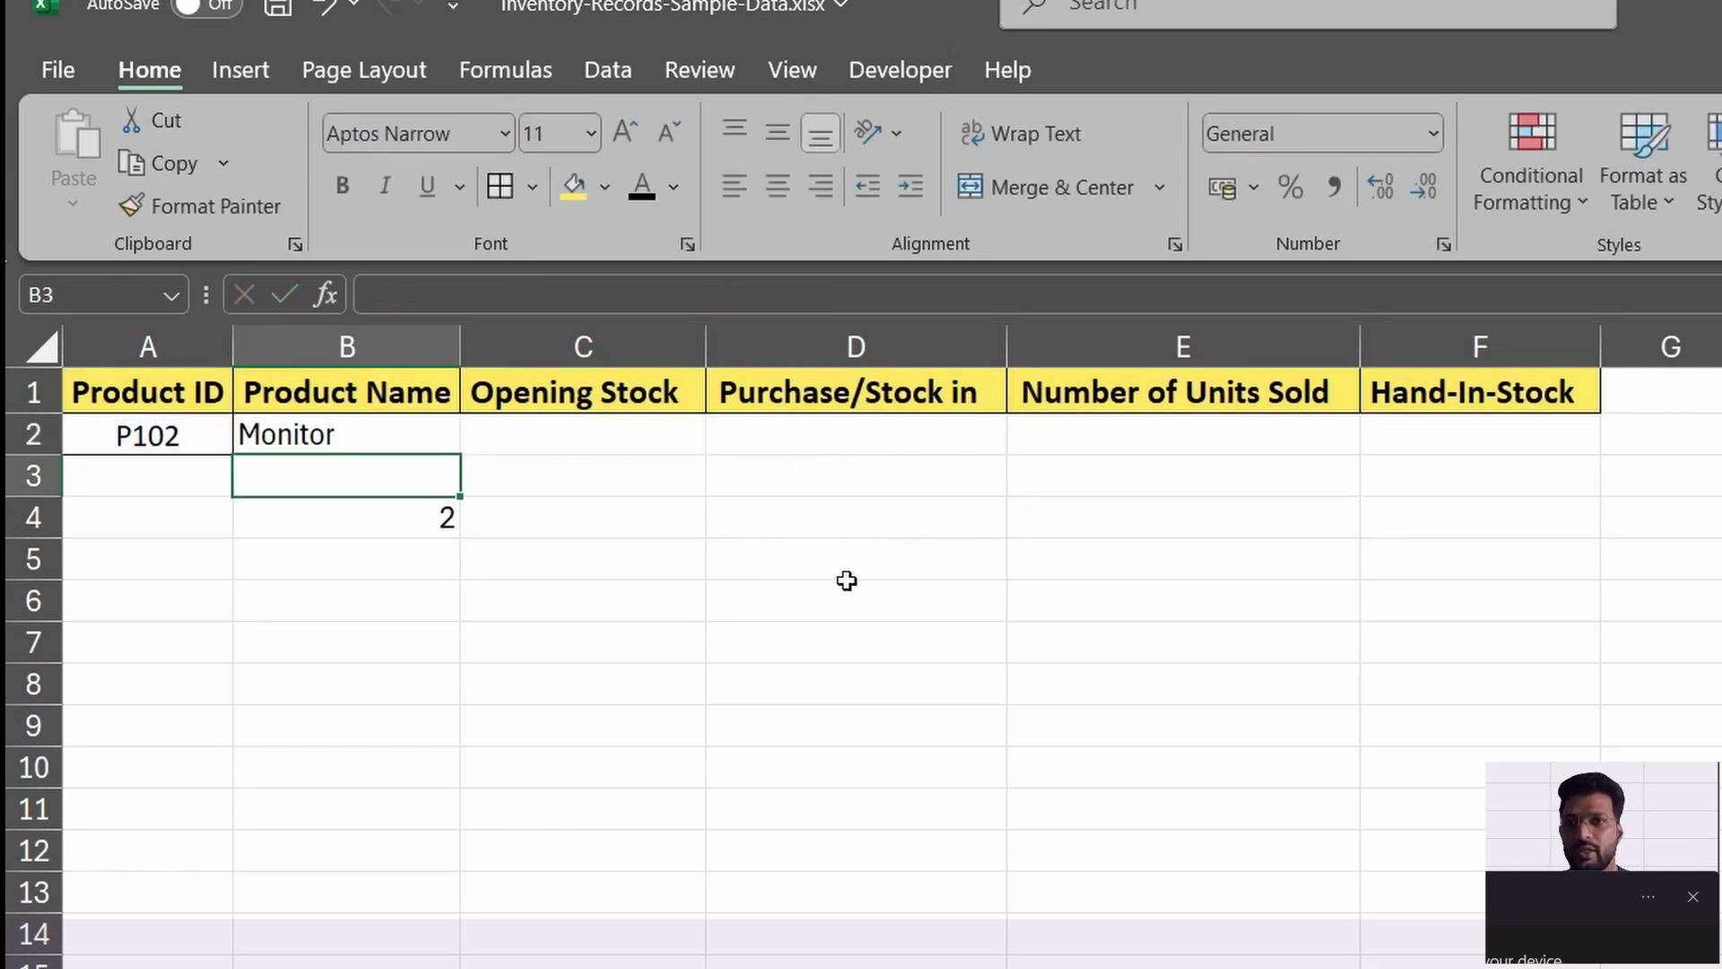
Check the combined formula in B2 and the empty cells C2:F2 that need the same lookup.
left_click(403, 426)
left_click(368, 435)
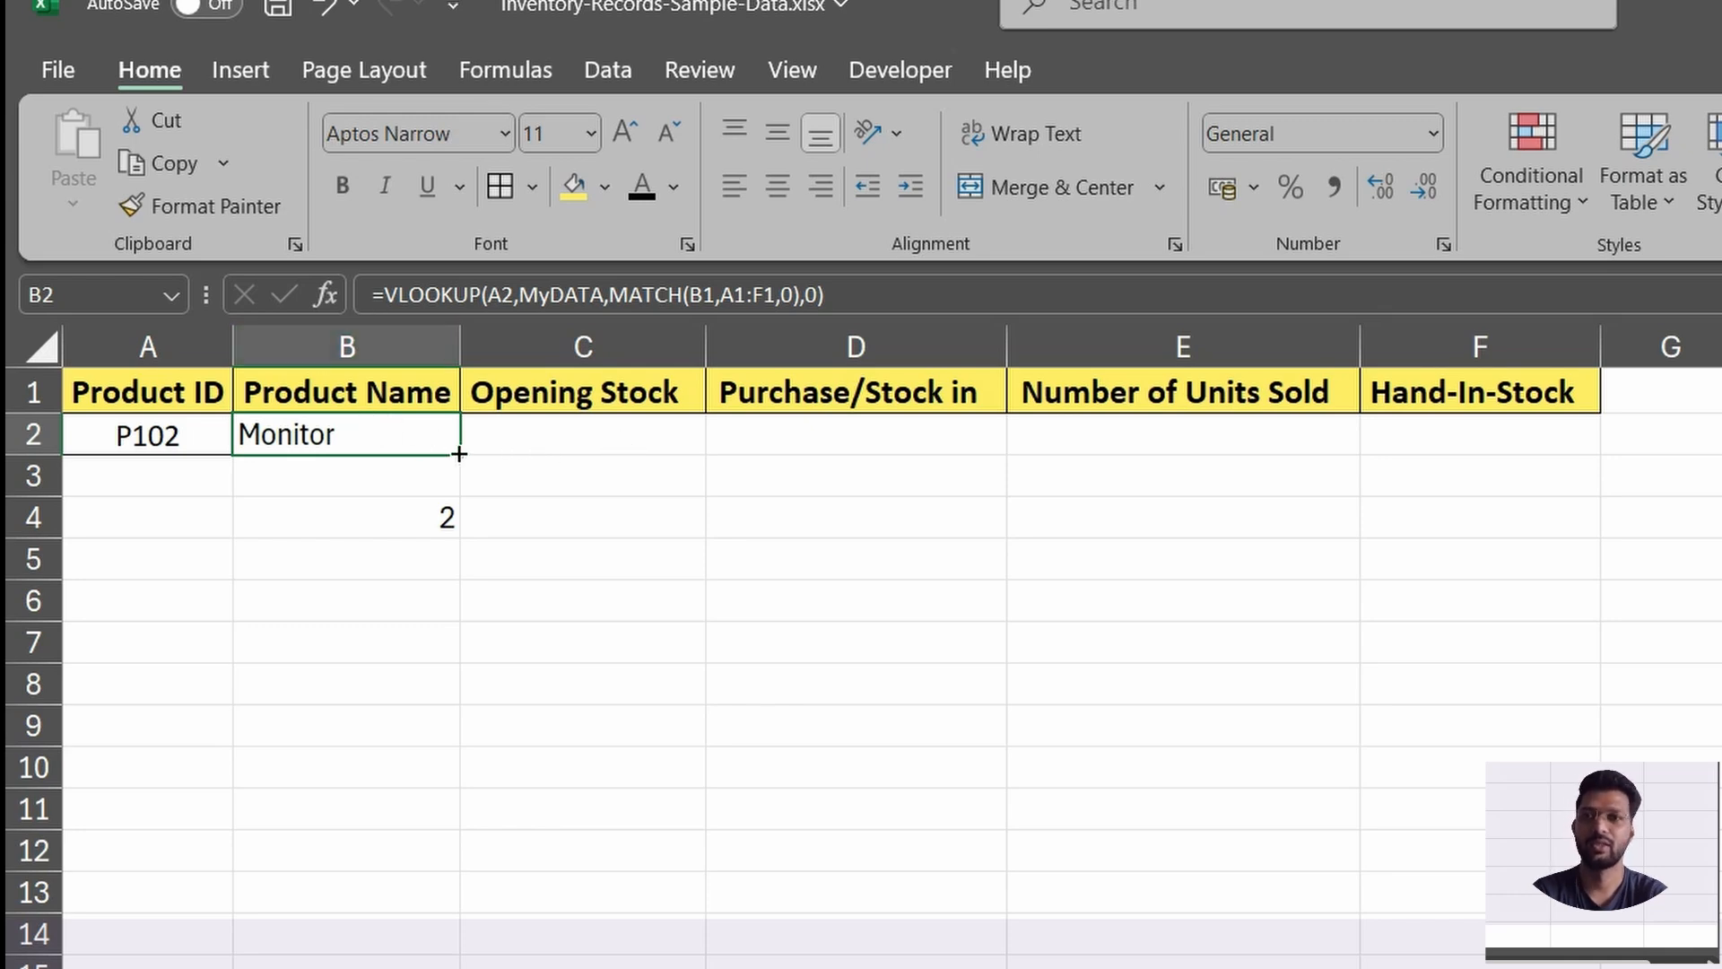
left_click_drag(534, 434, 1498, 419)
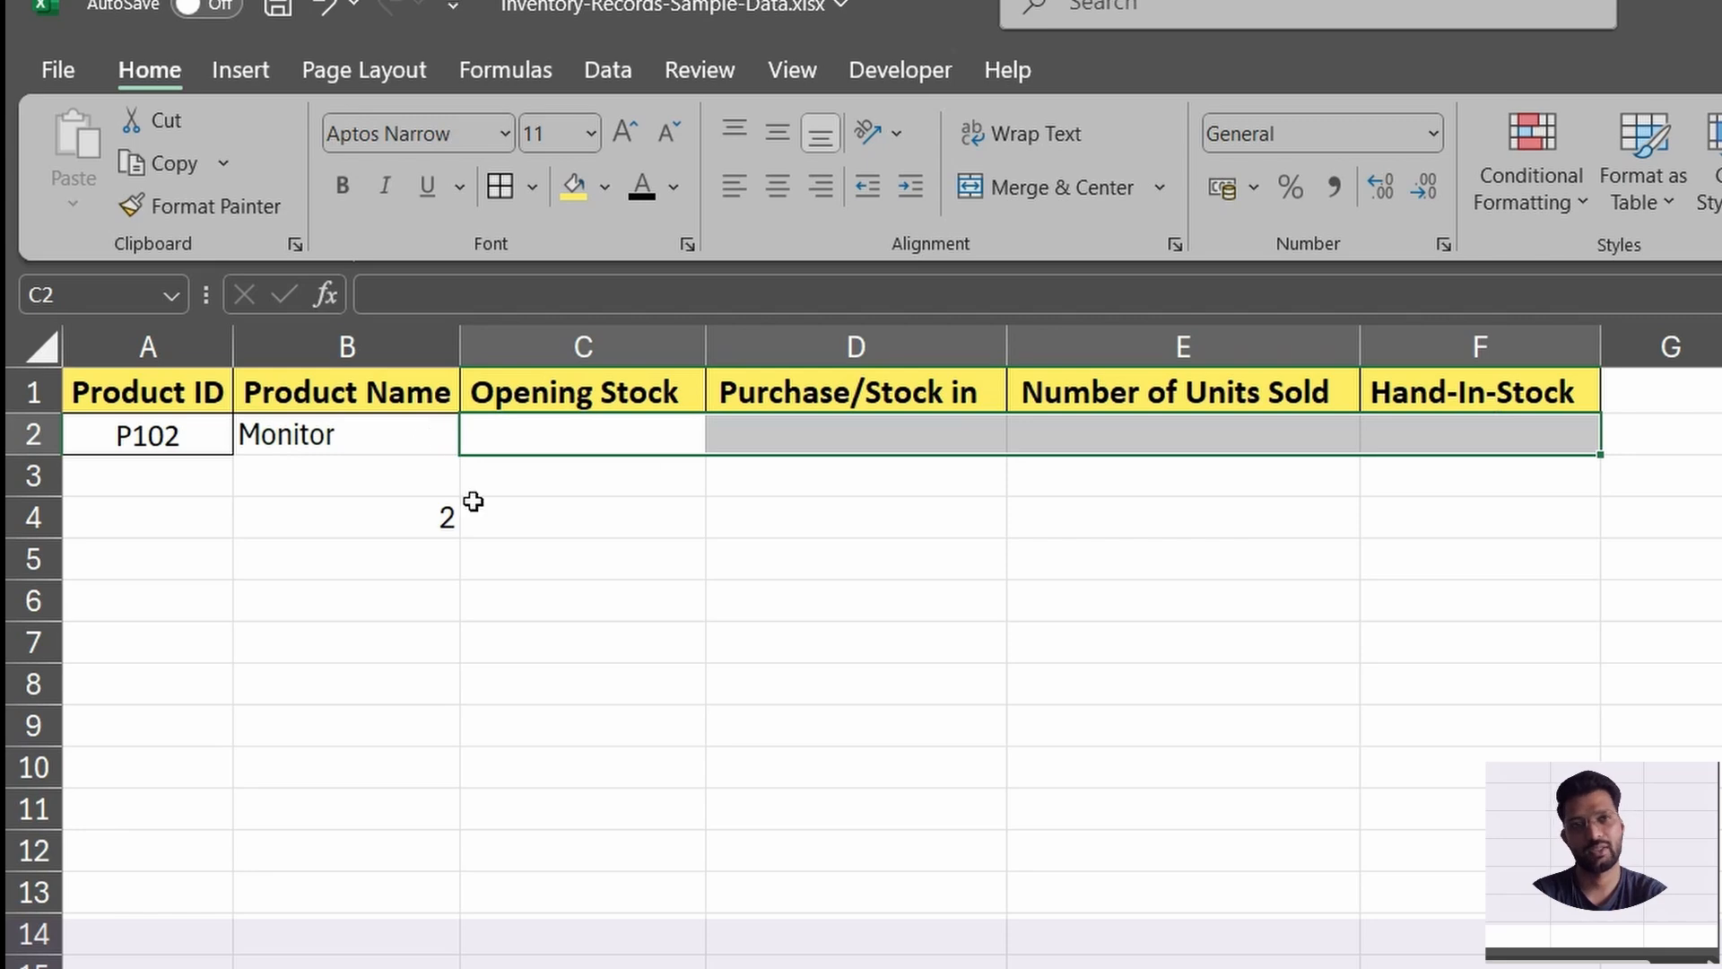
Make the VLOOKUP lookup value in the B2 formula absolute as $A$2.
left_click(359, 446)
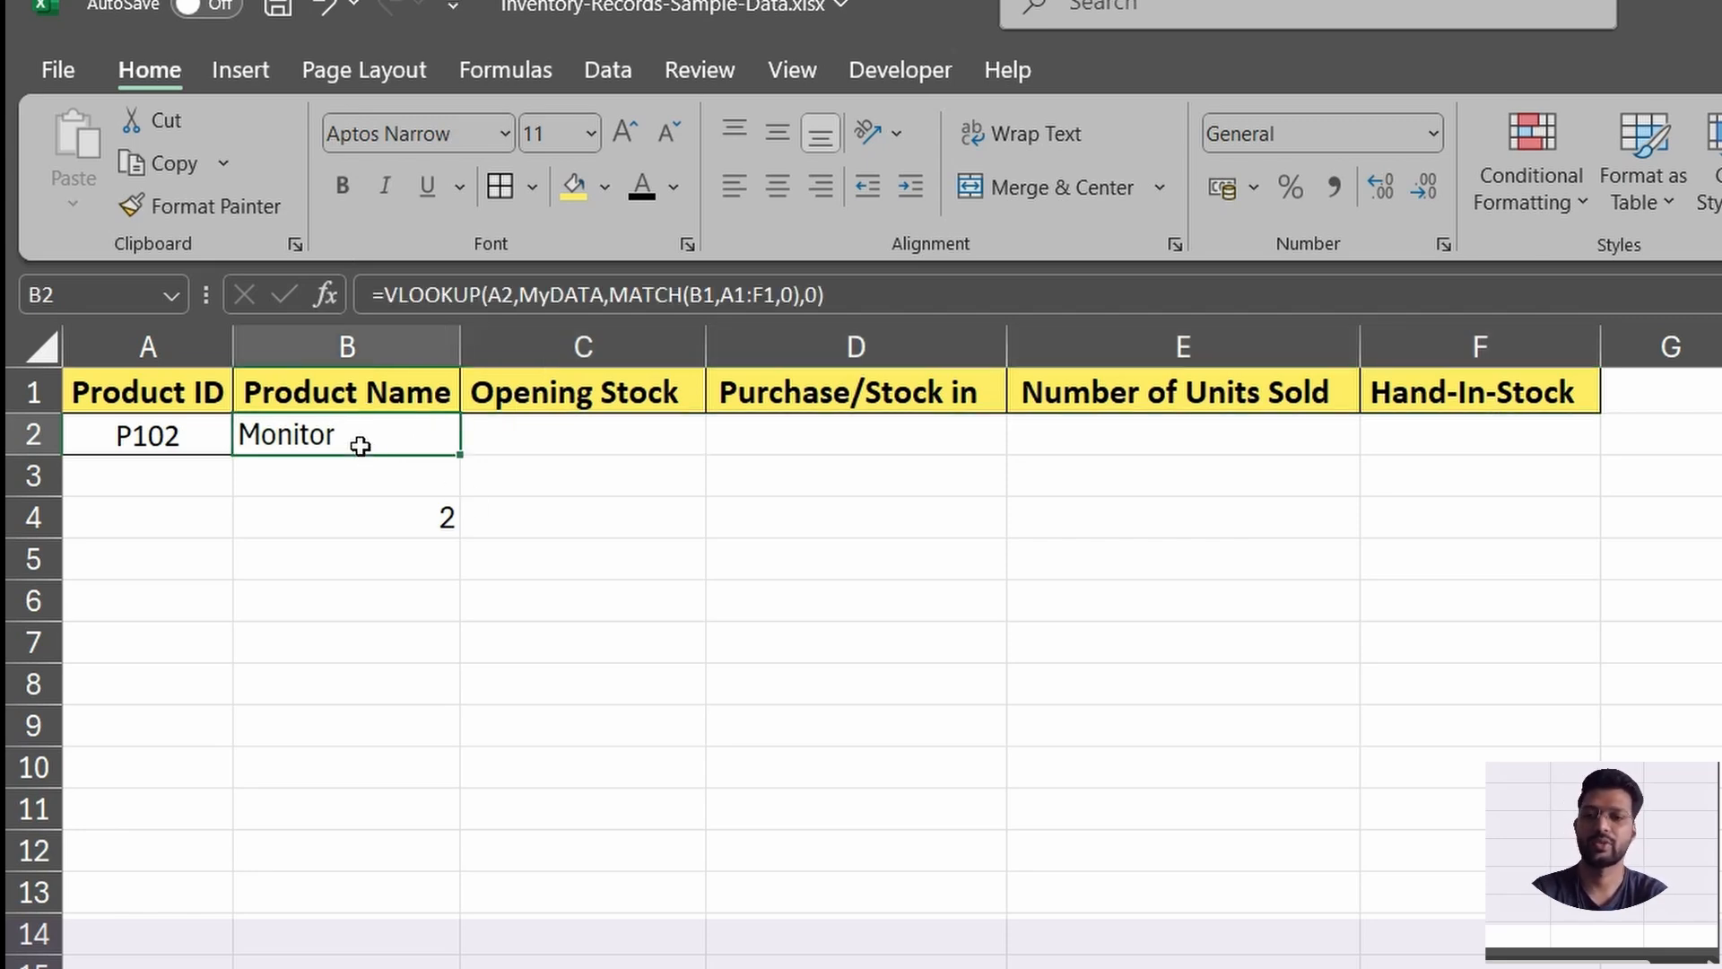
double_click(359, 446)
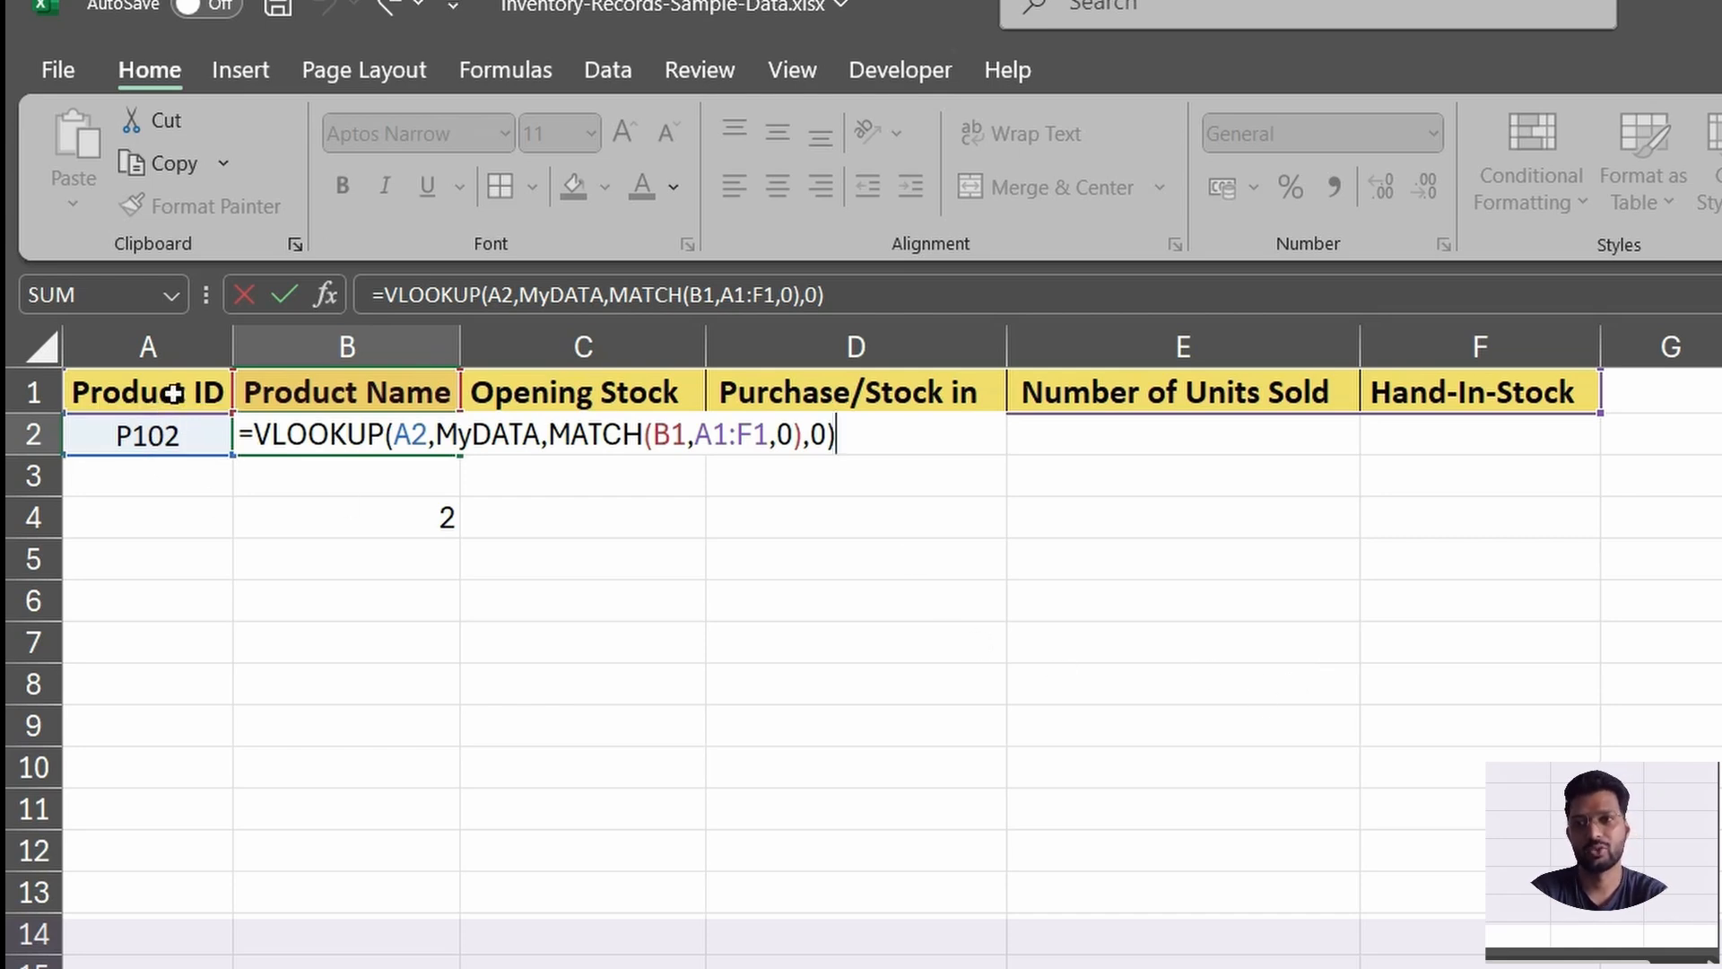
left_click(415, 437)
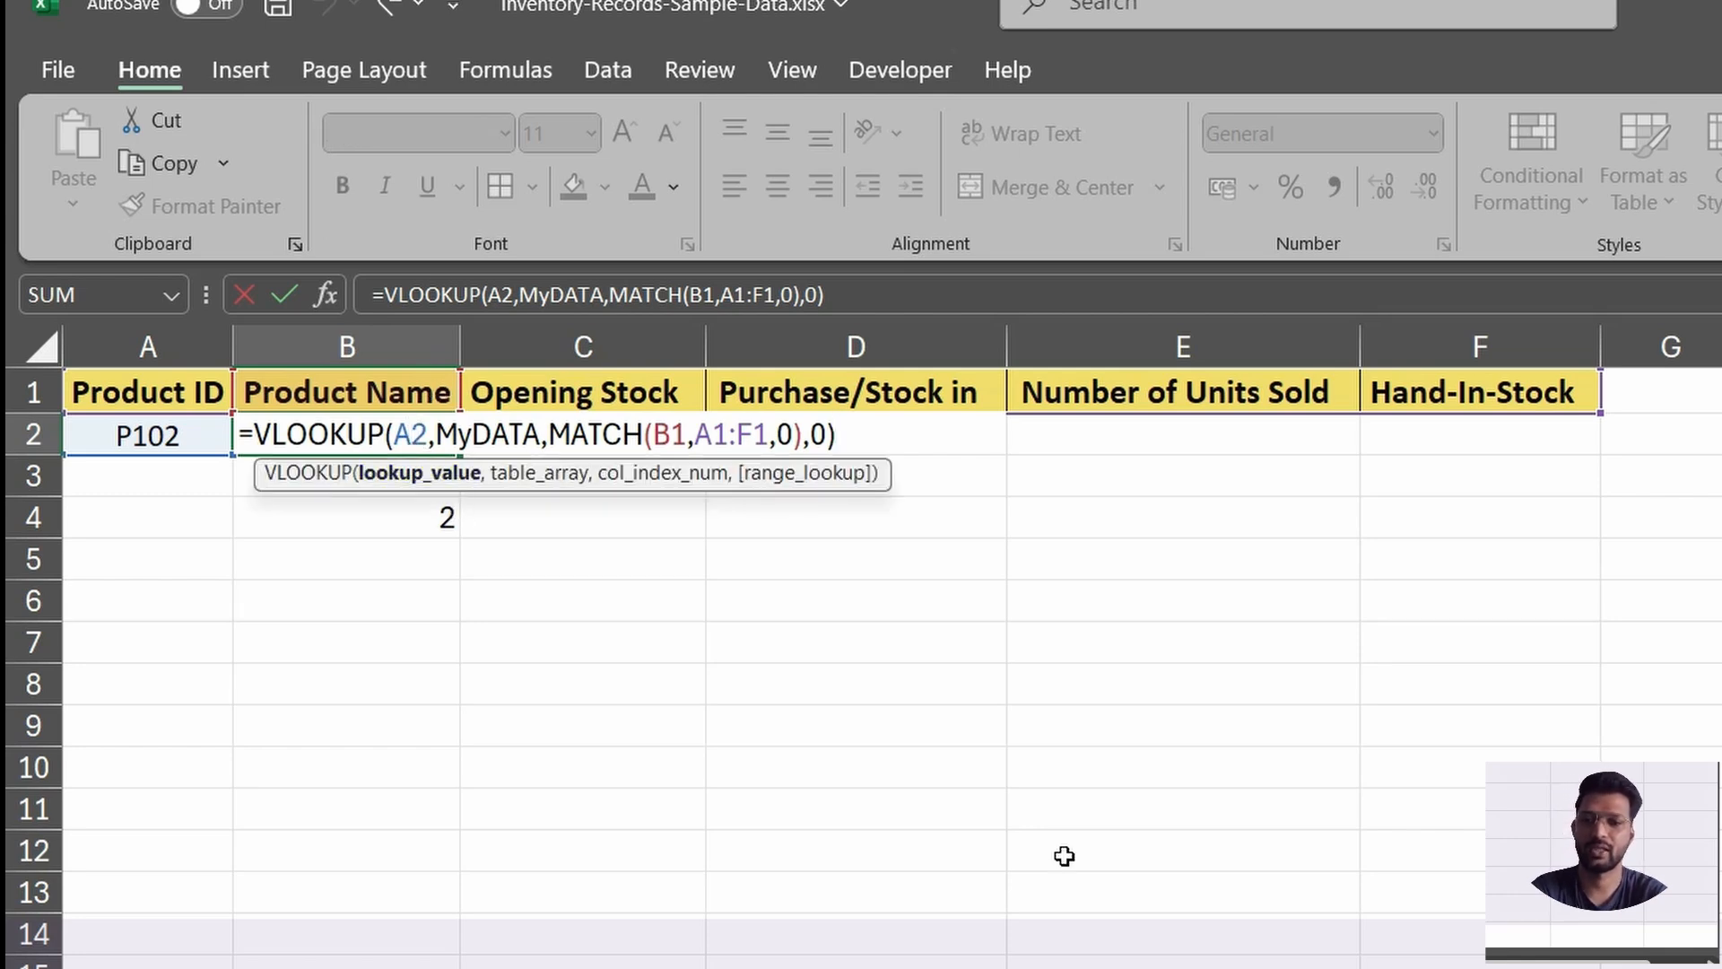
key("F4")
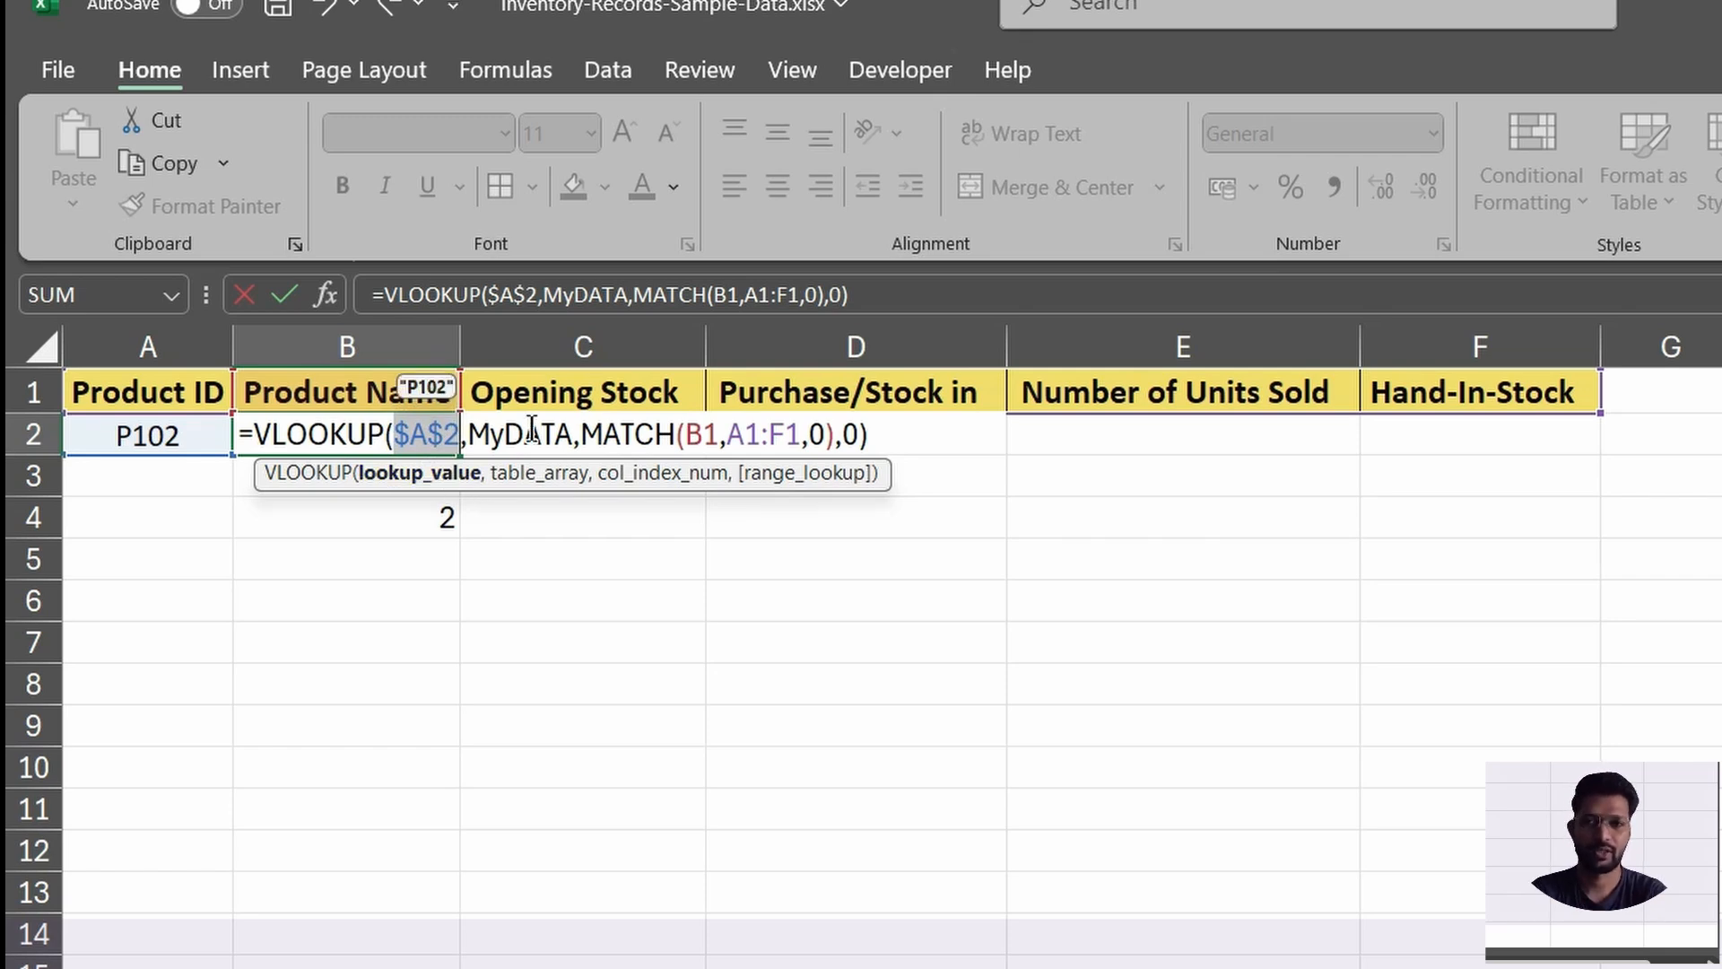
Lock the MATCH lookup array in the B2 formula as $A$1:$F$1, leaving B1 relative, and enter the formula.
left_click(705, 432)
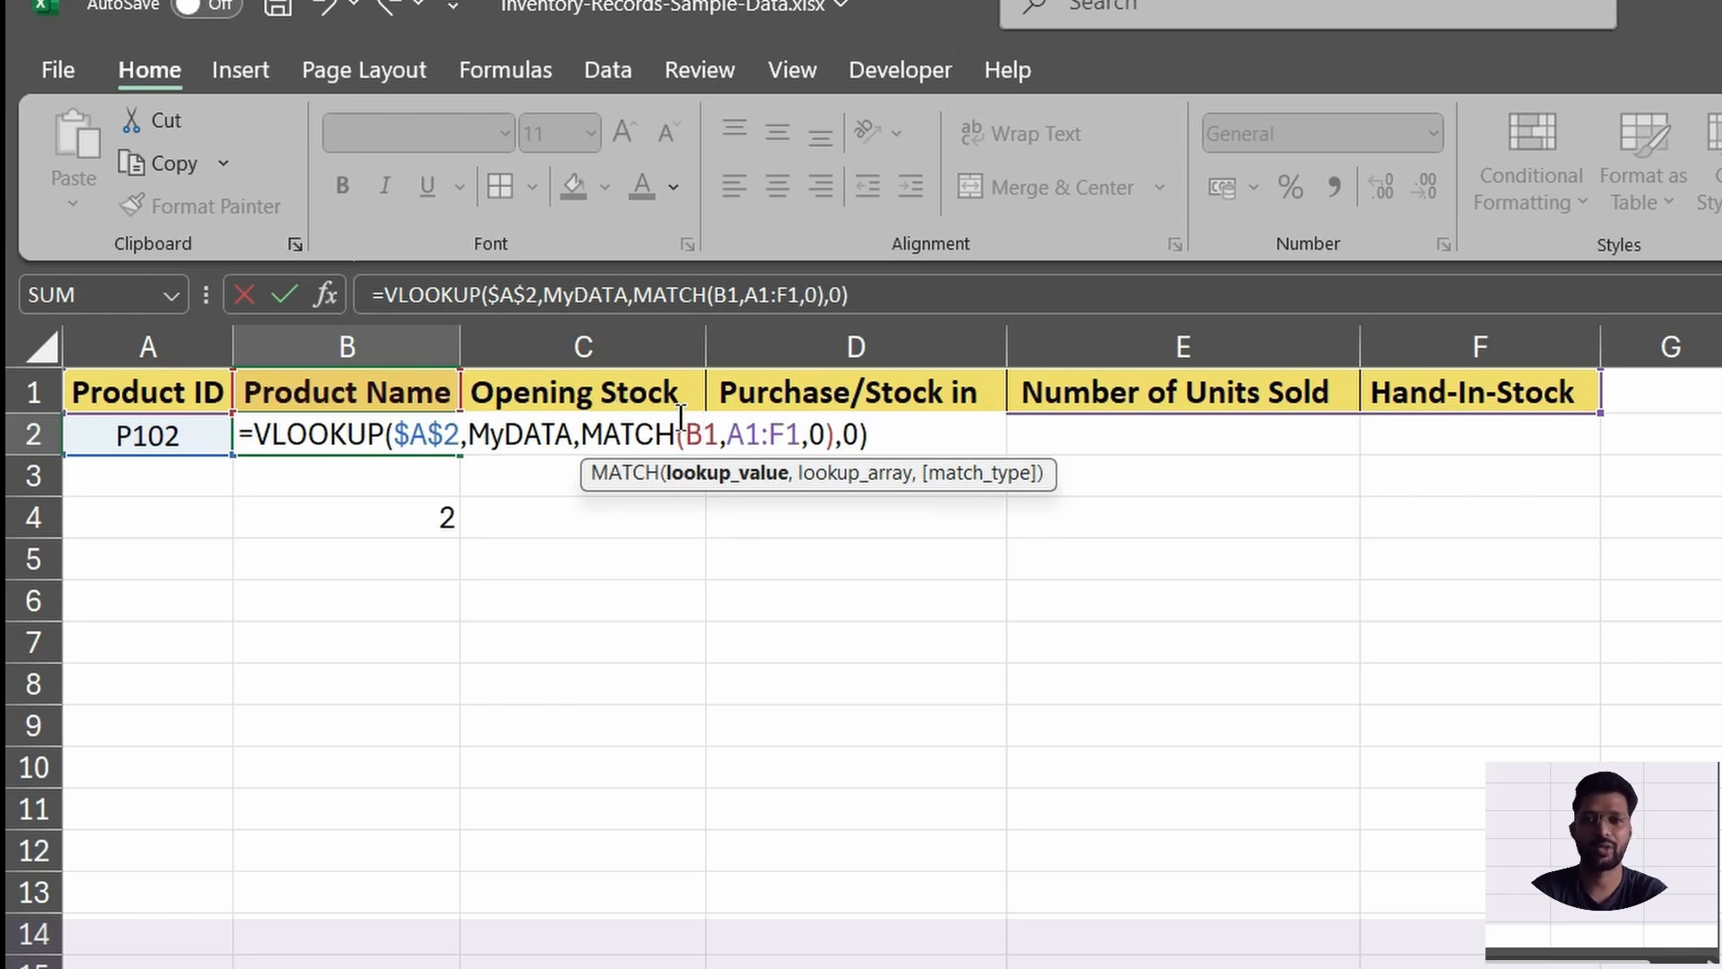
left_click(744, 432)
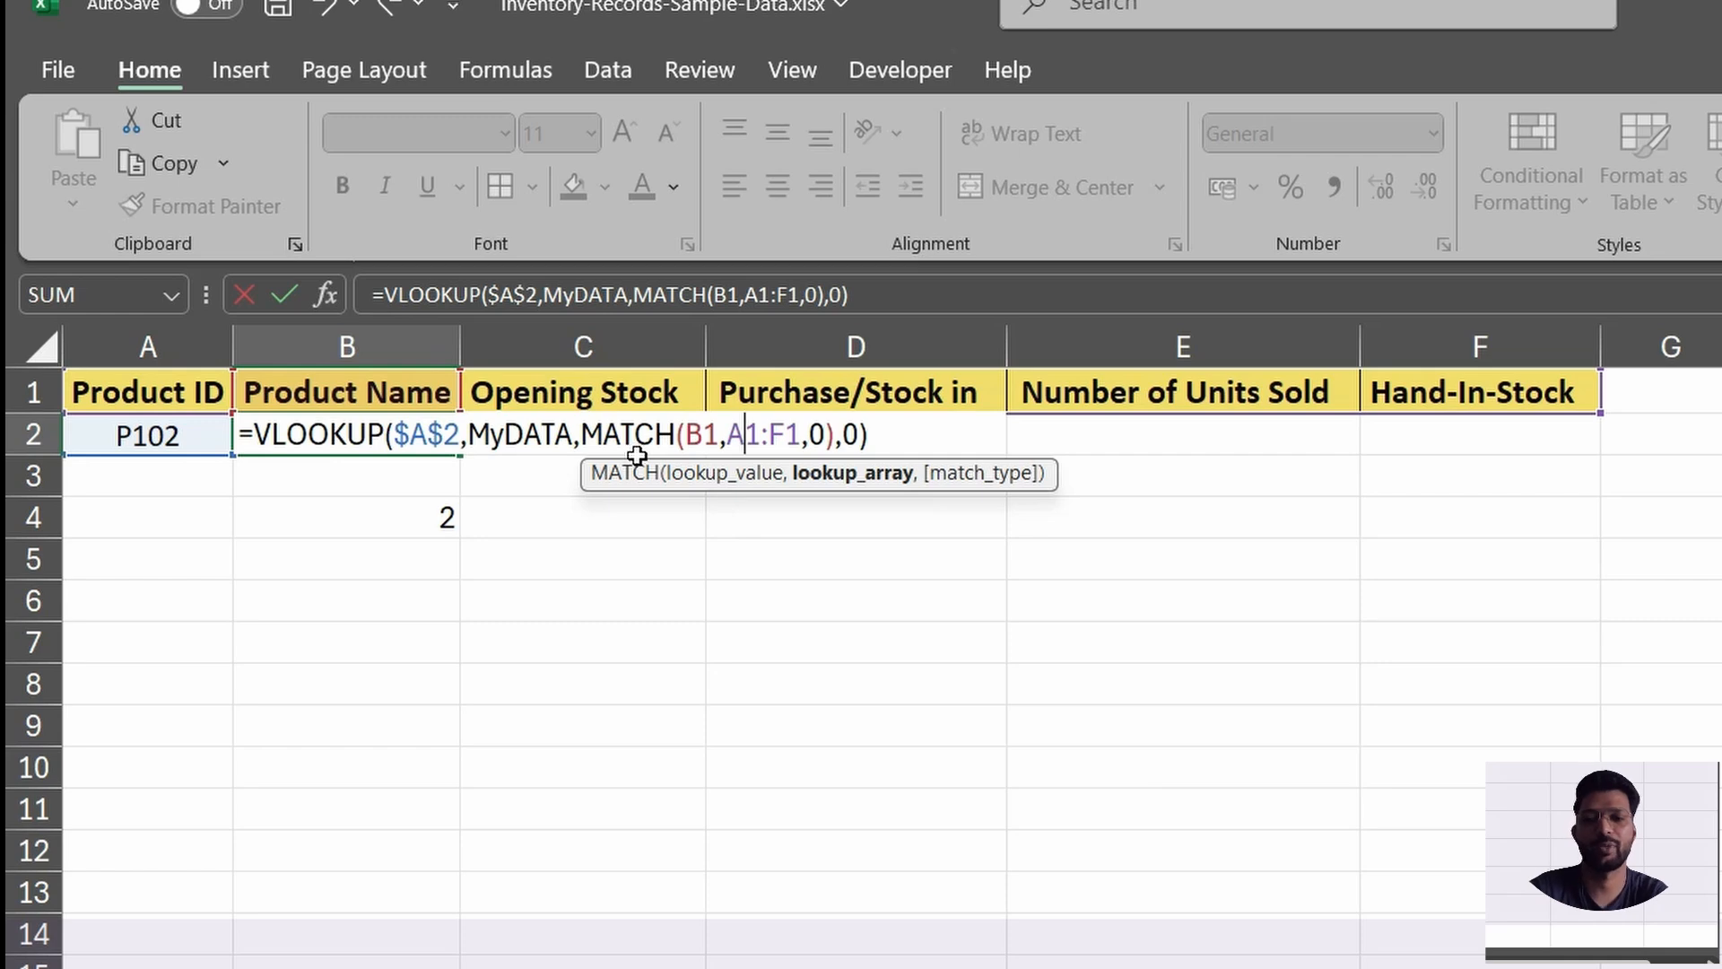
key("F4")
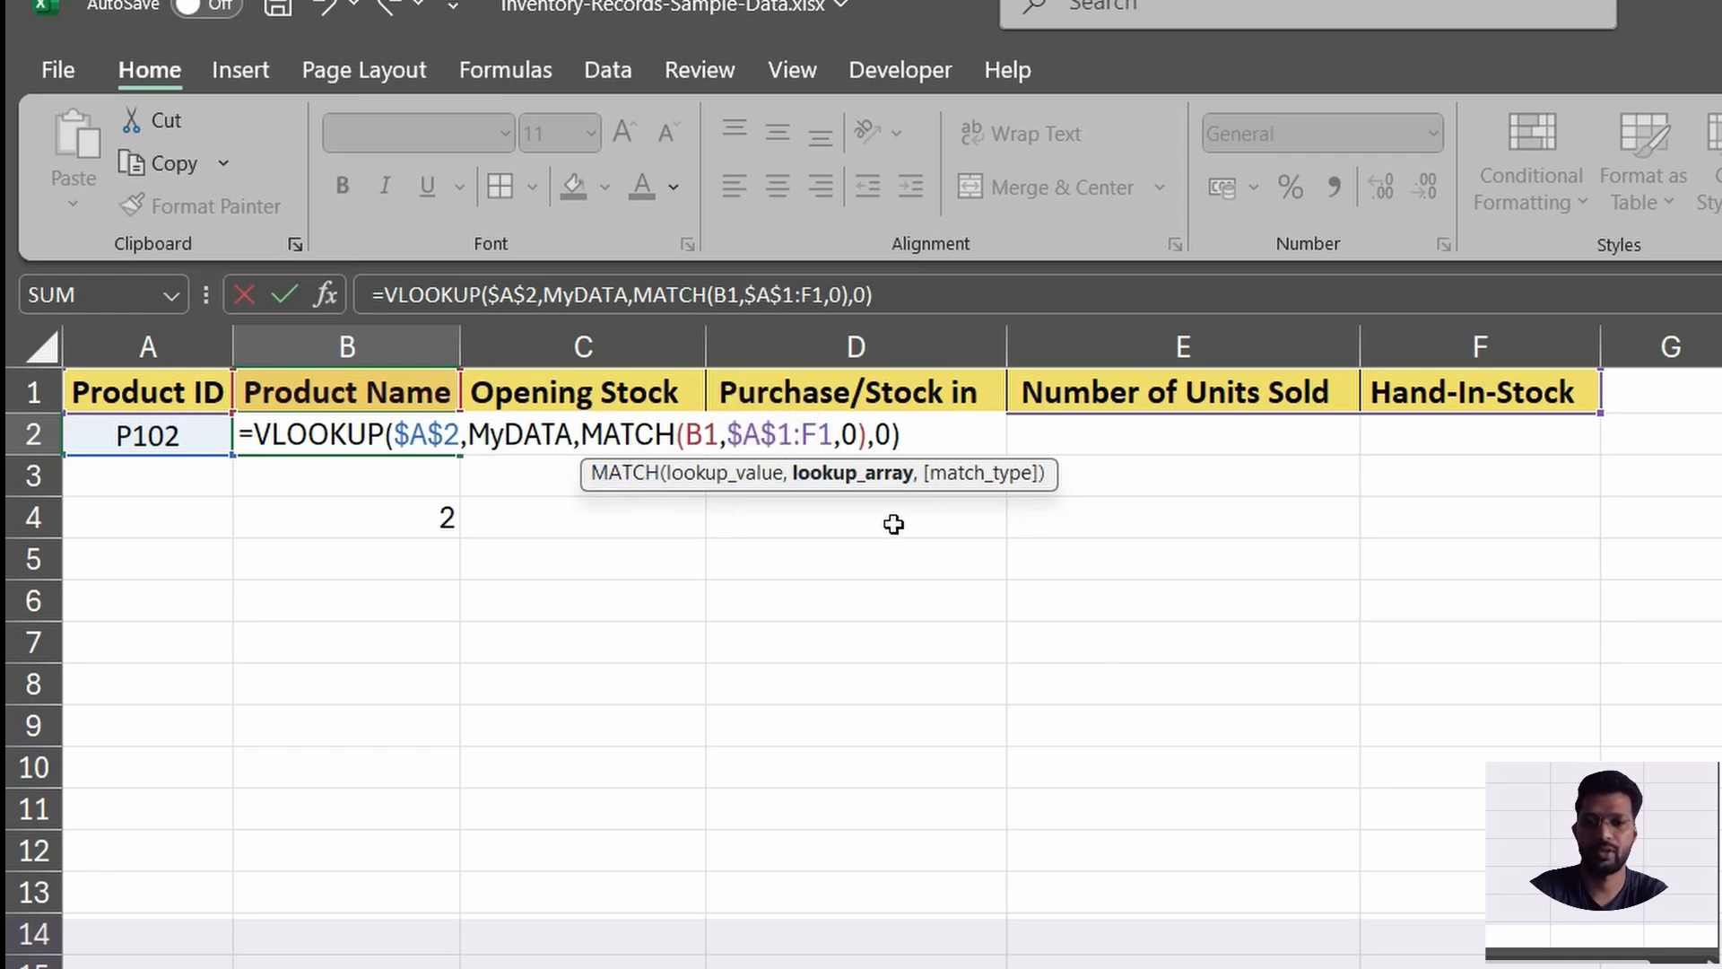
key("F4")
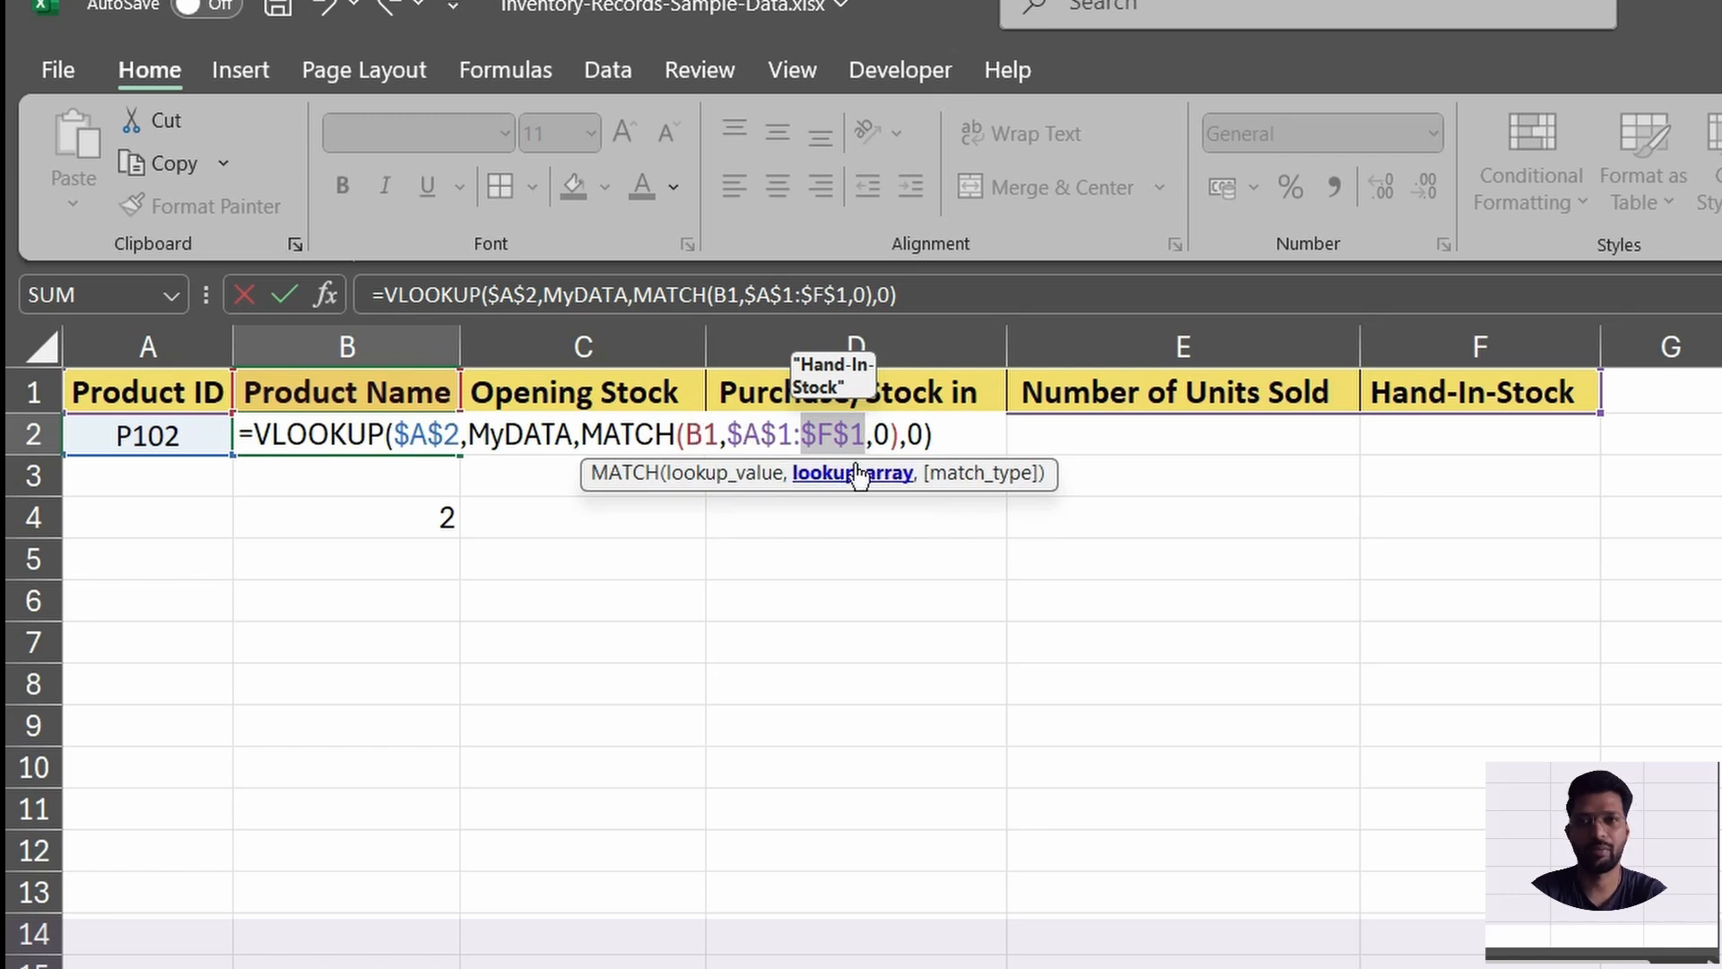
key("Return")
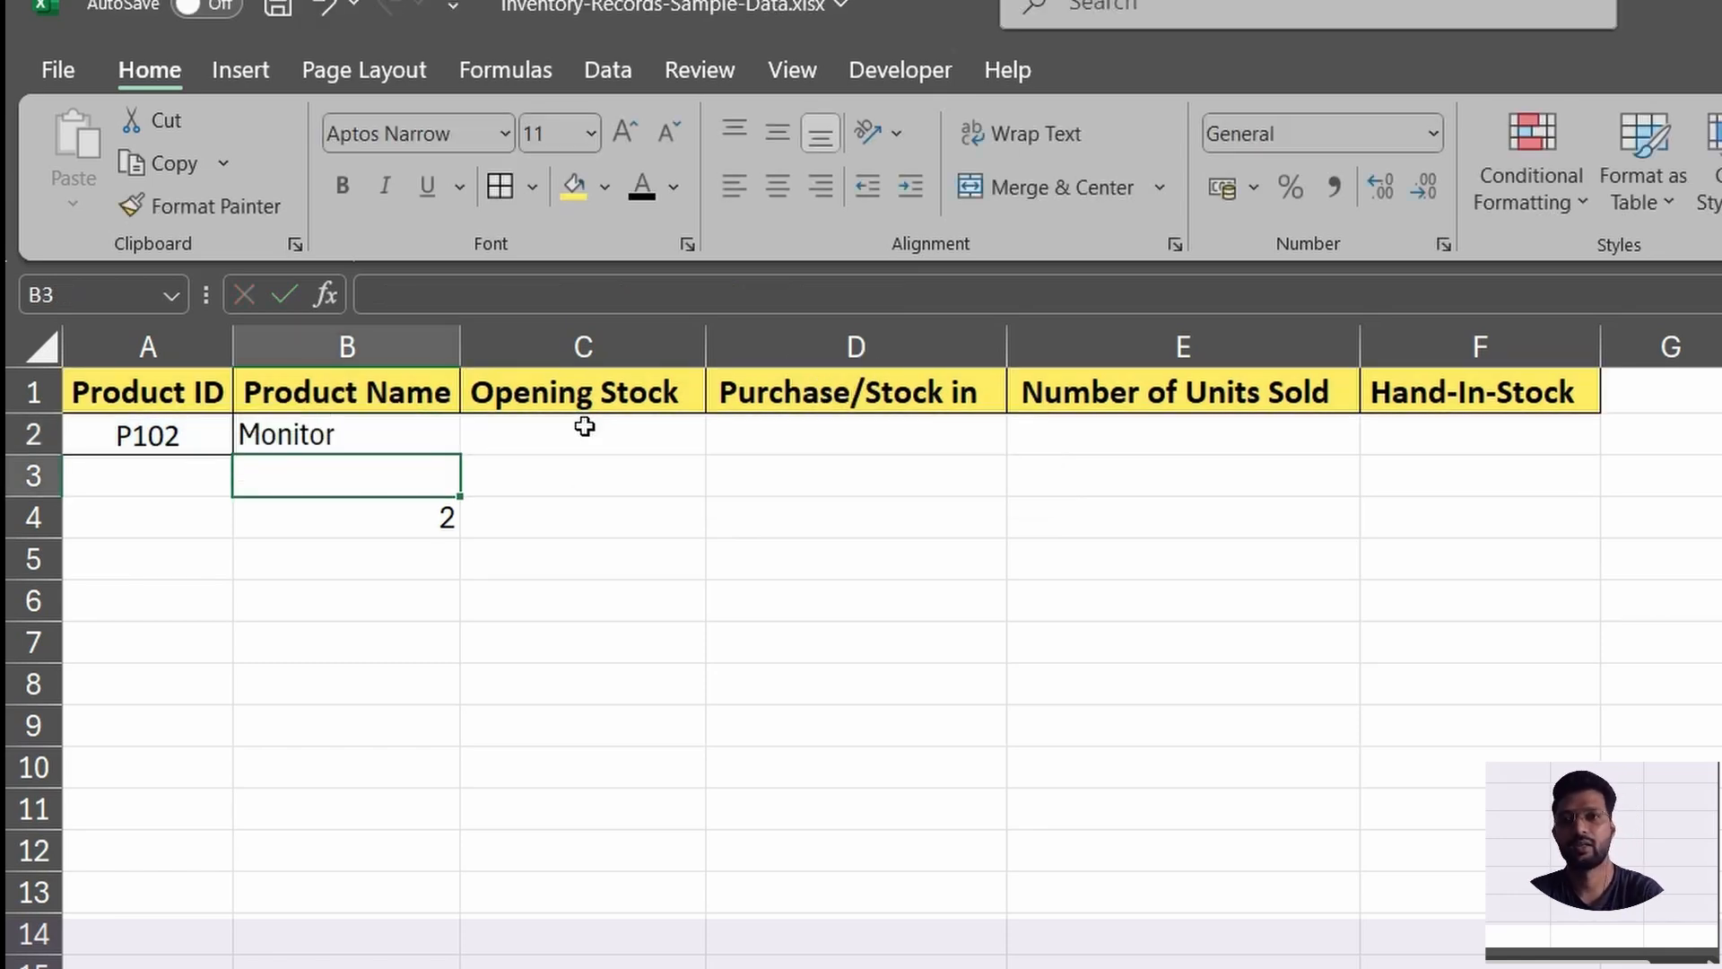
Fill the B2 formula across row 2 through F2, under the Hand-In-Stock header.
left_click(386, 424)
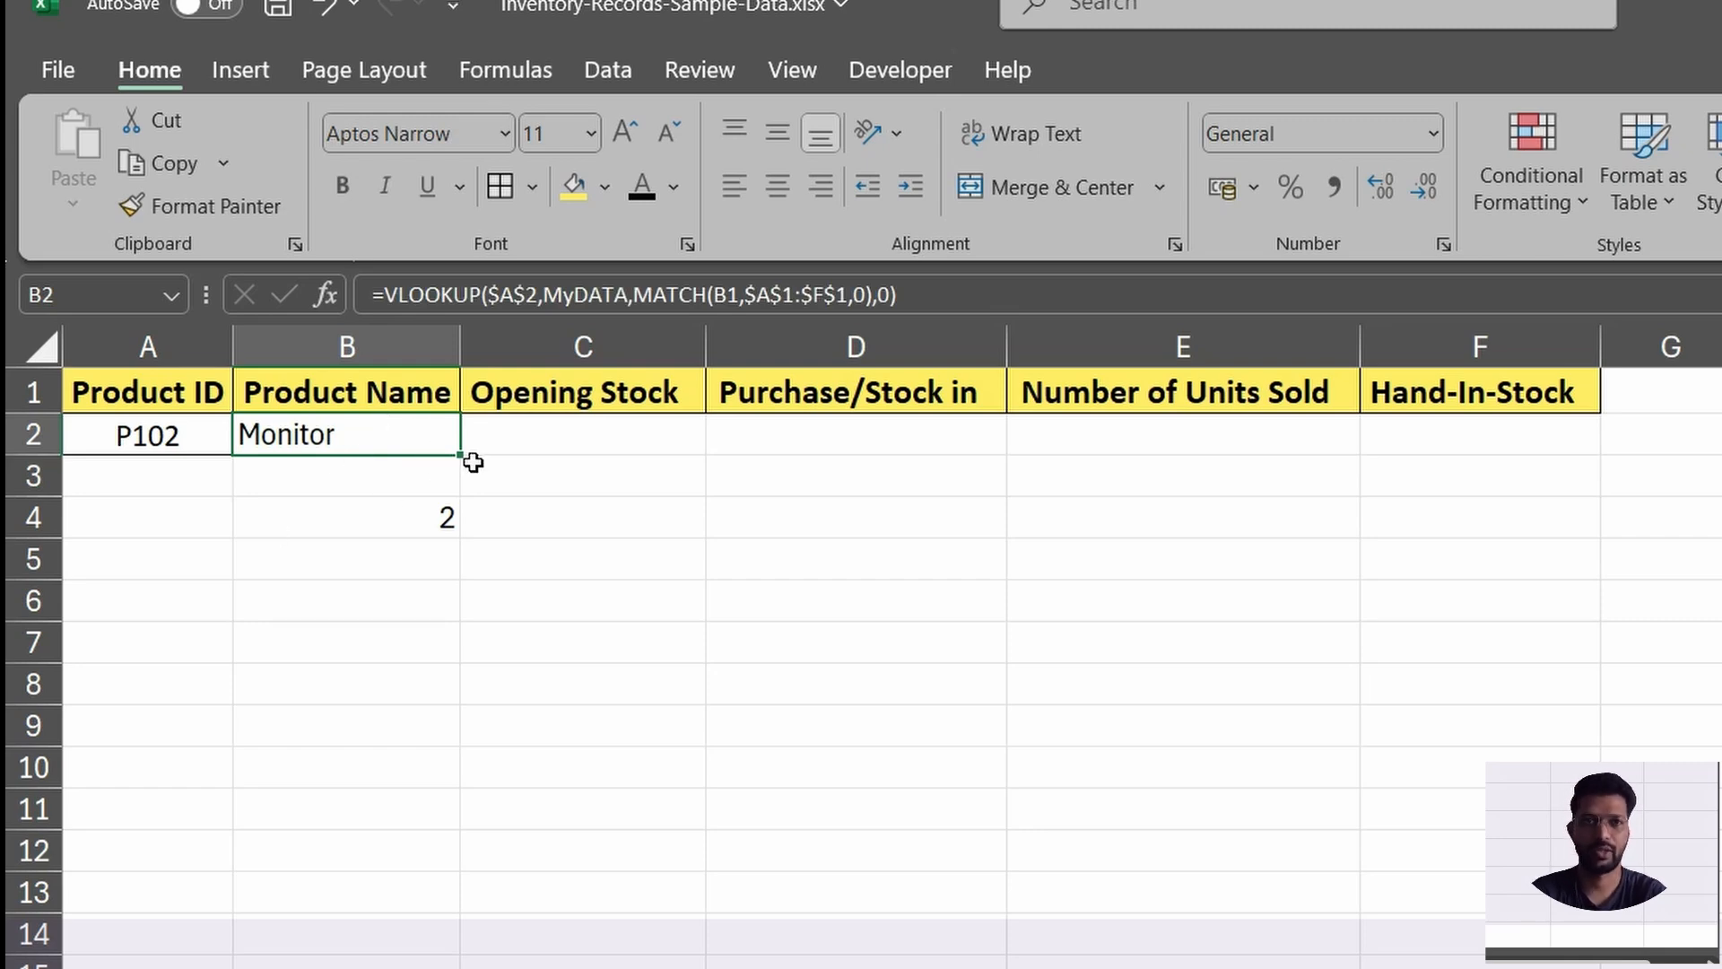
left_click_drag(458, 455, 1534, 453)
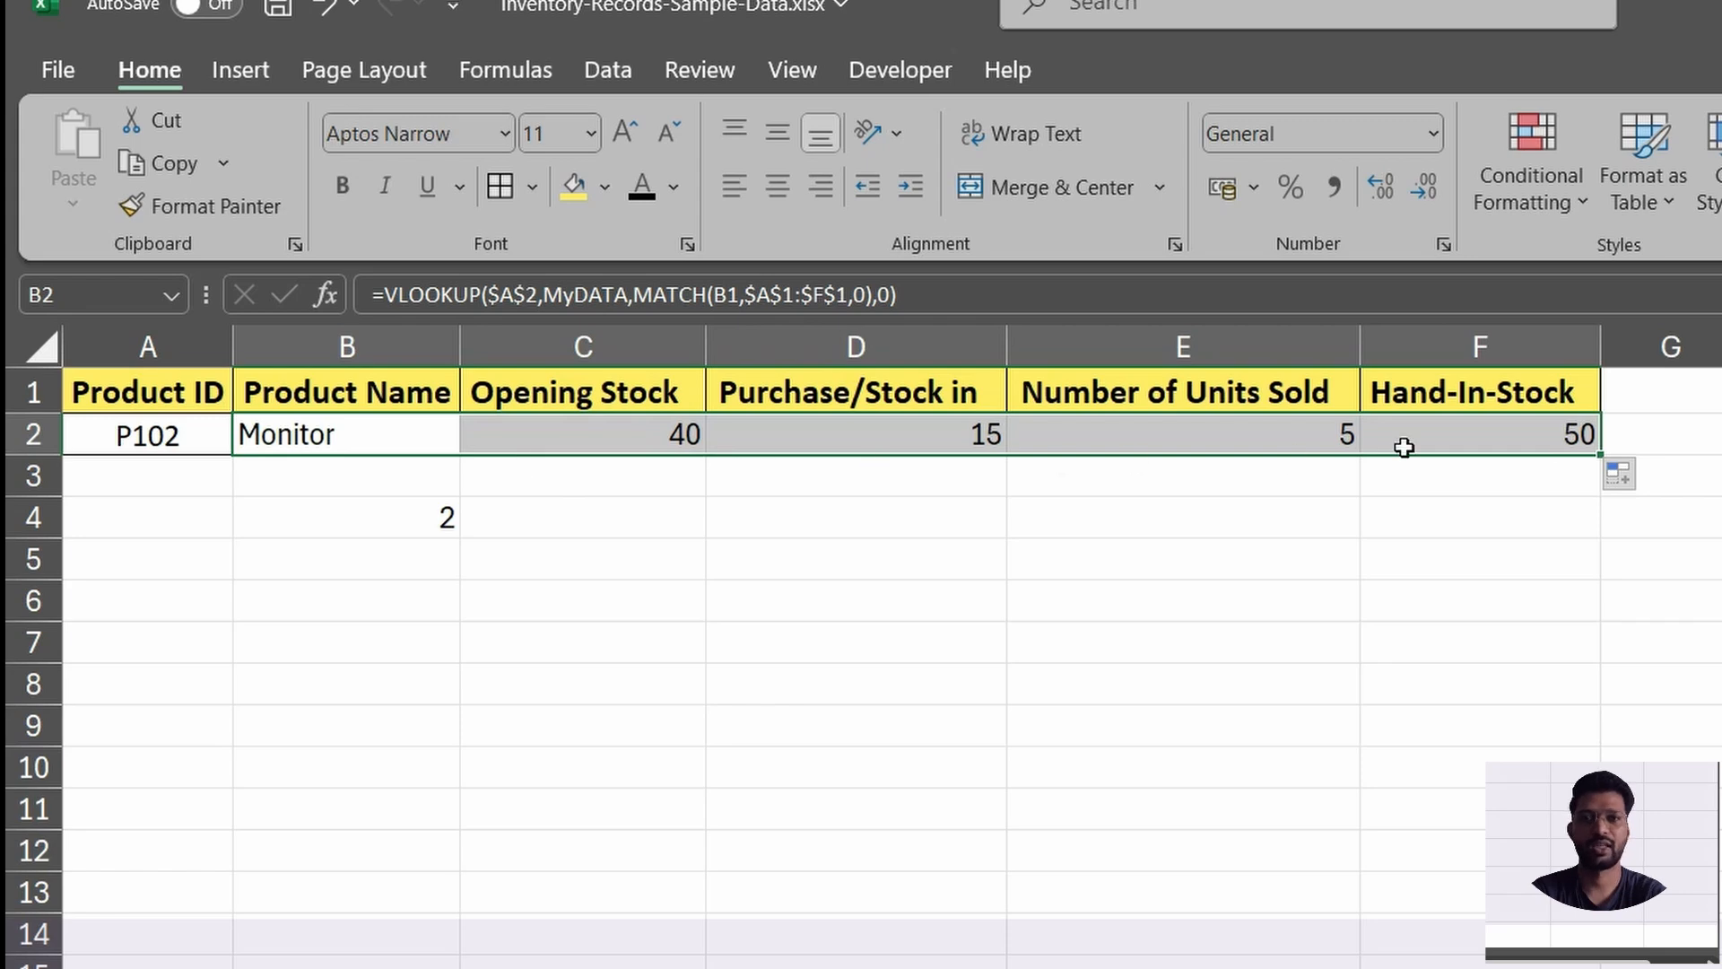
left_click(627, 464)
Delete the trial MATCH formula from B4.
left_click(464, 523)
left_click(425, 510)
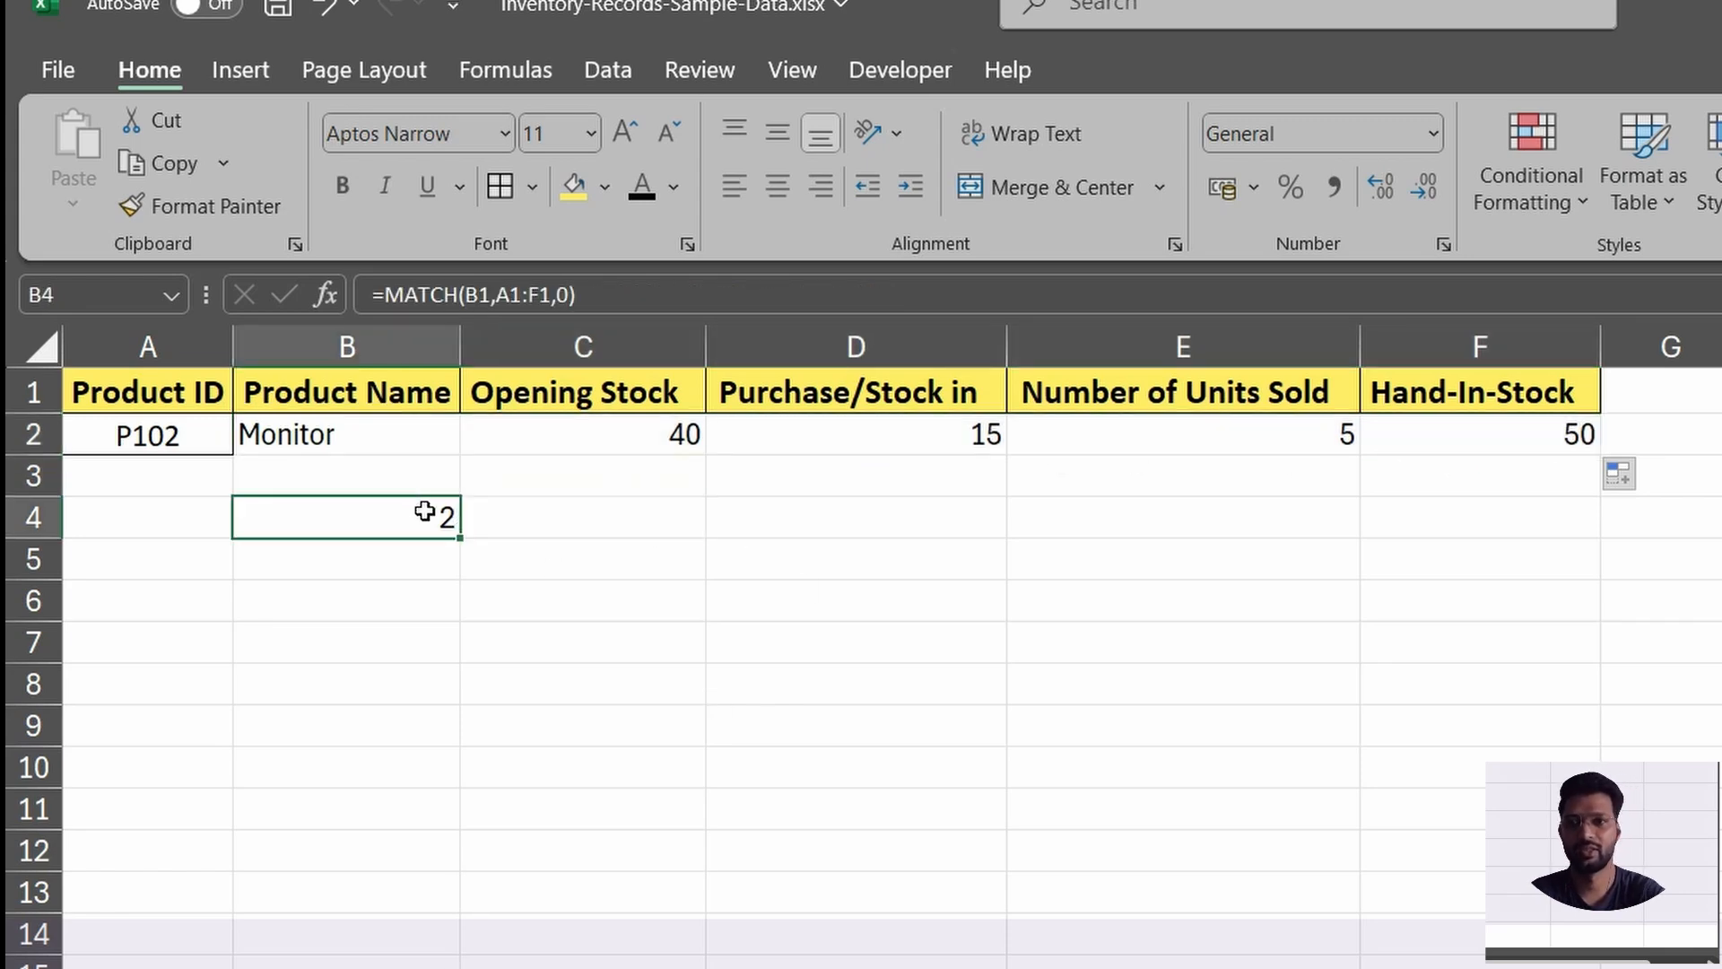
key("Delete")
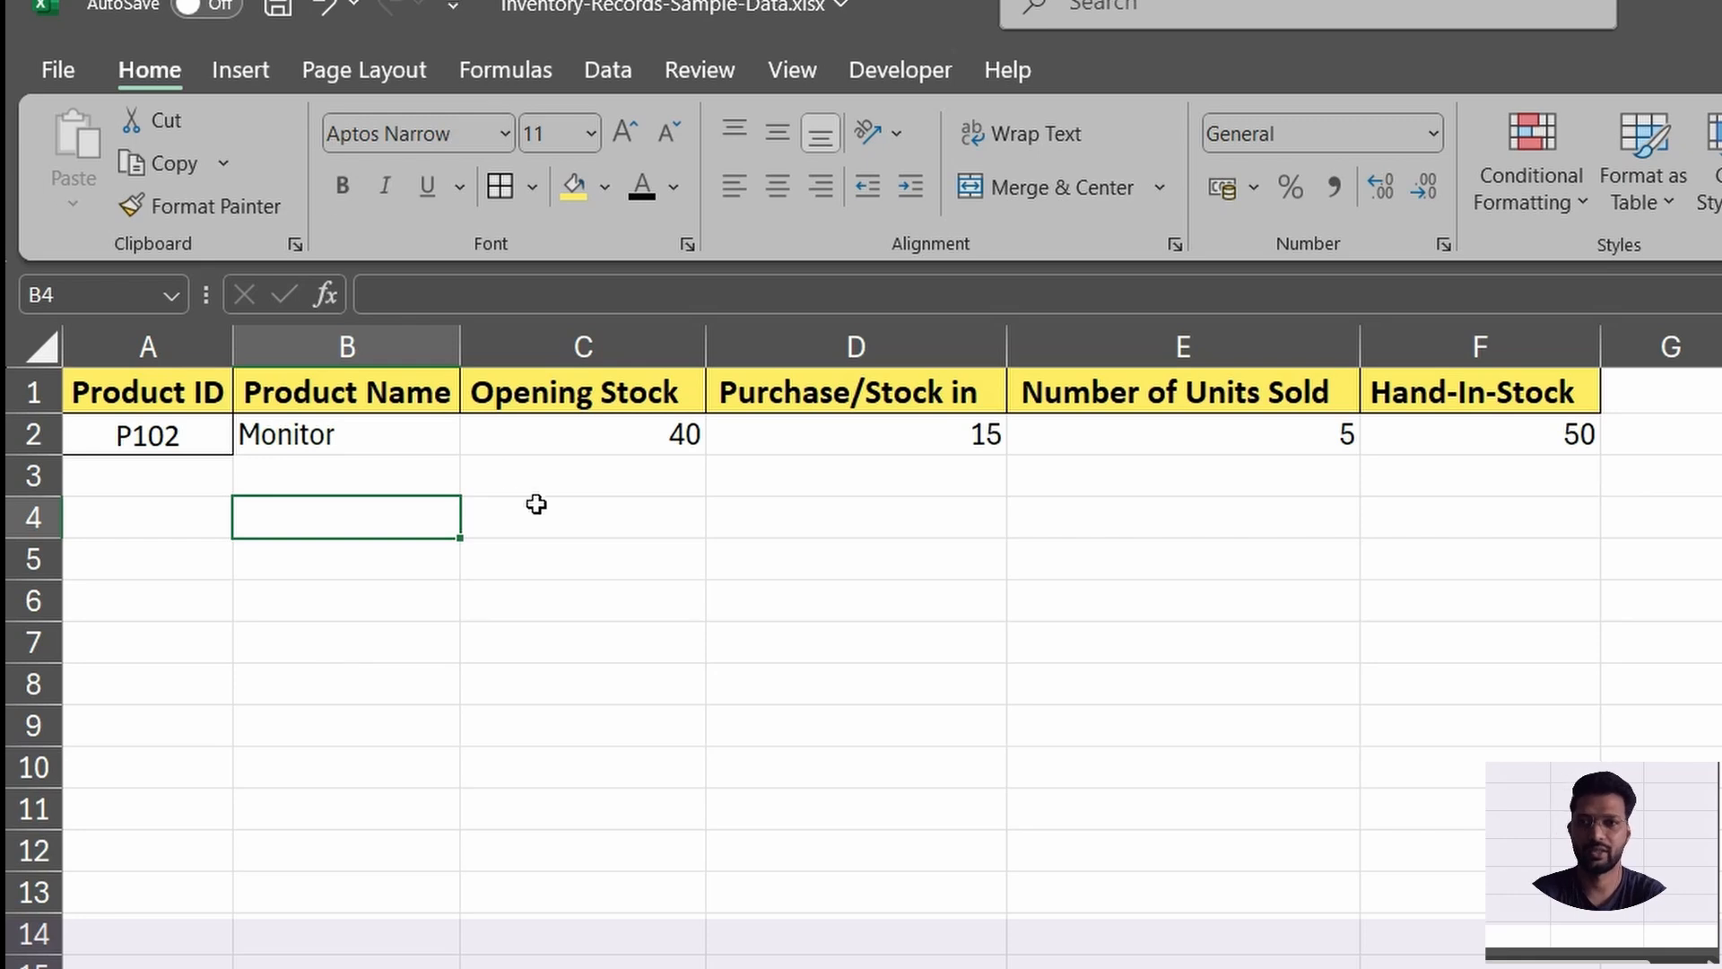
Apply all borders to the lookup table A1:F2.
left_click(412, 430)
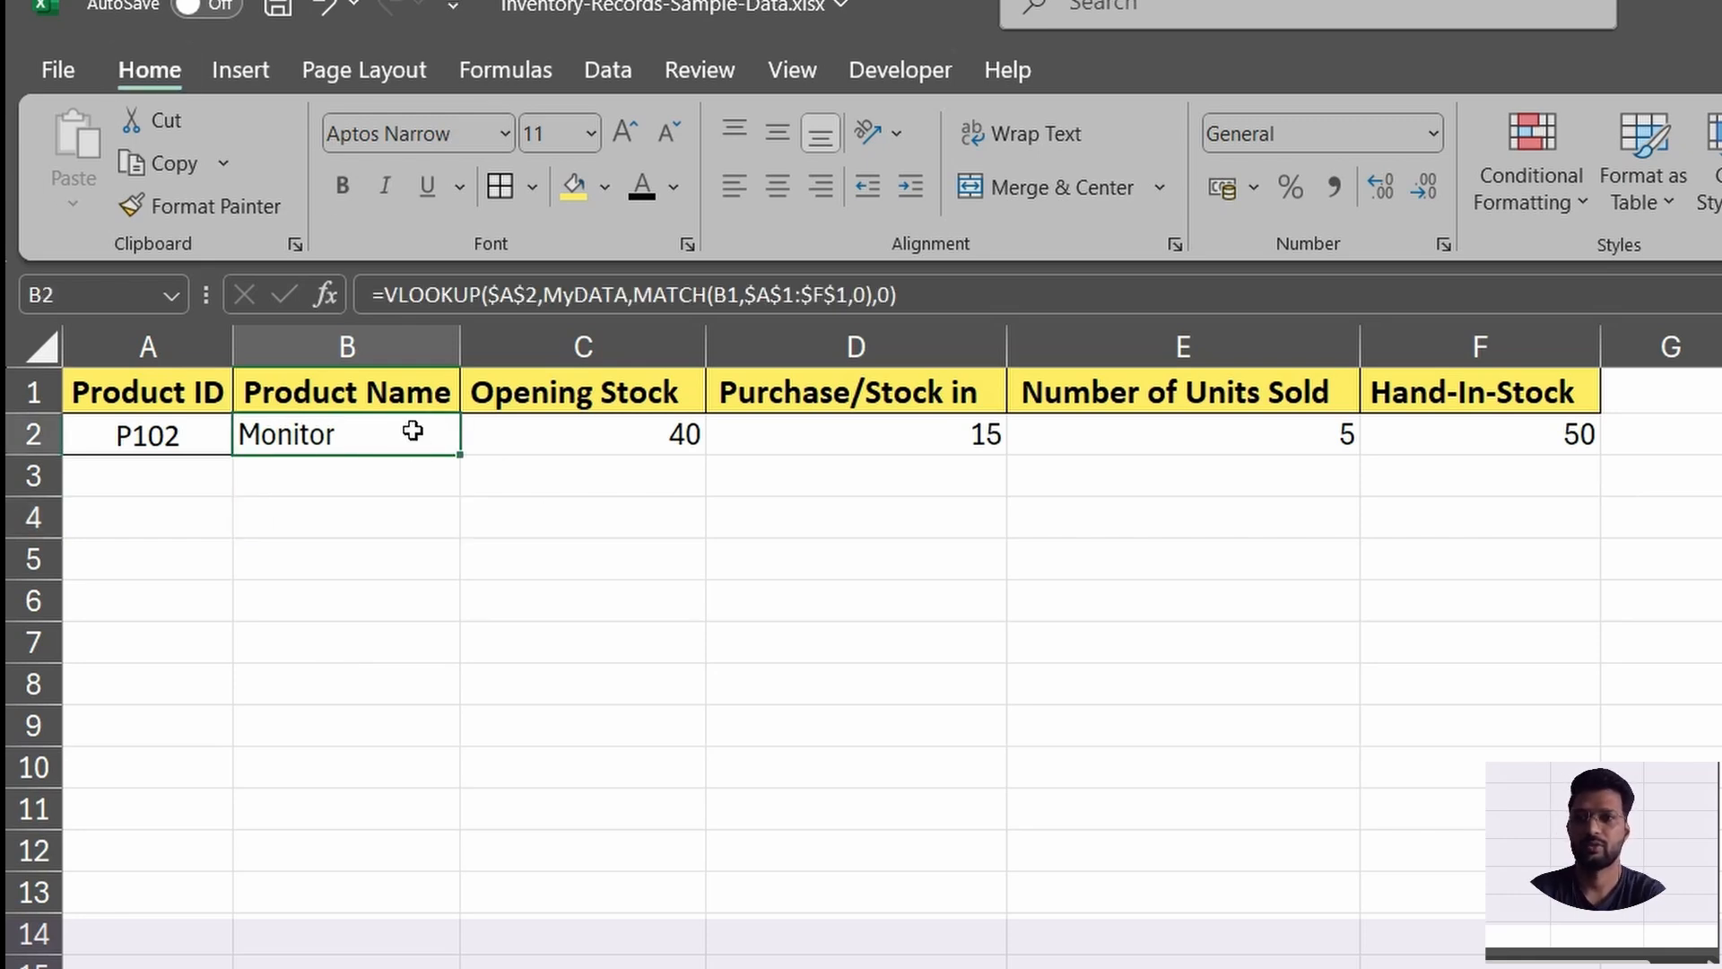
key("ctrl+a")
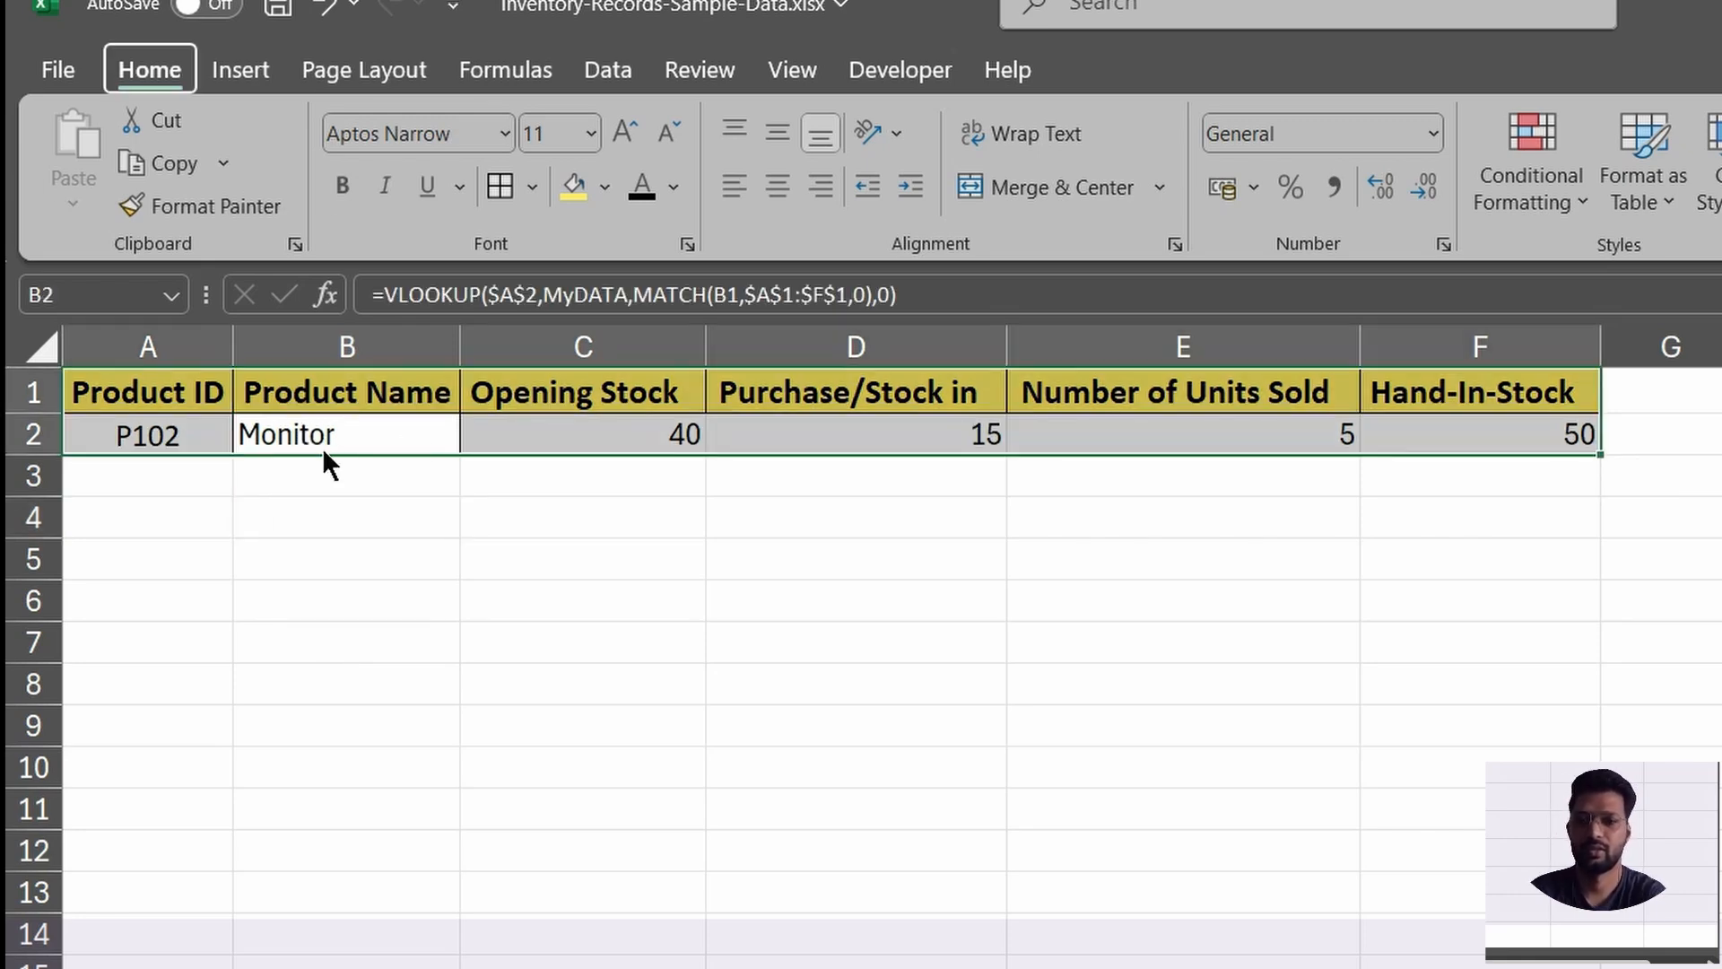
left_click(476, 586)
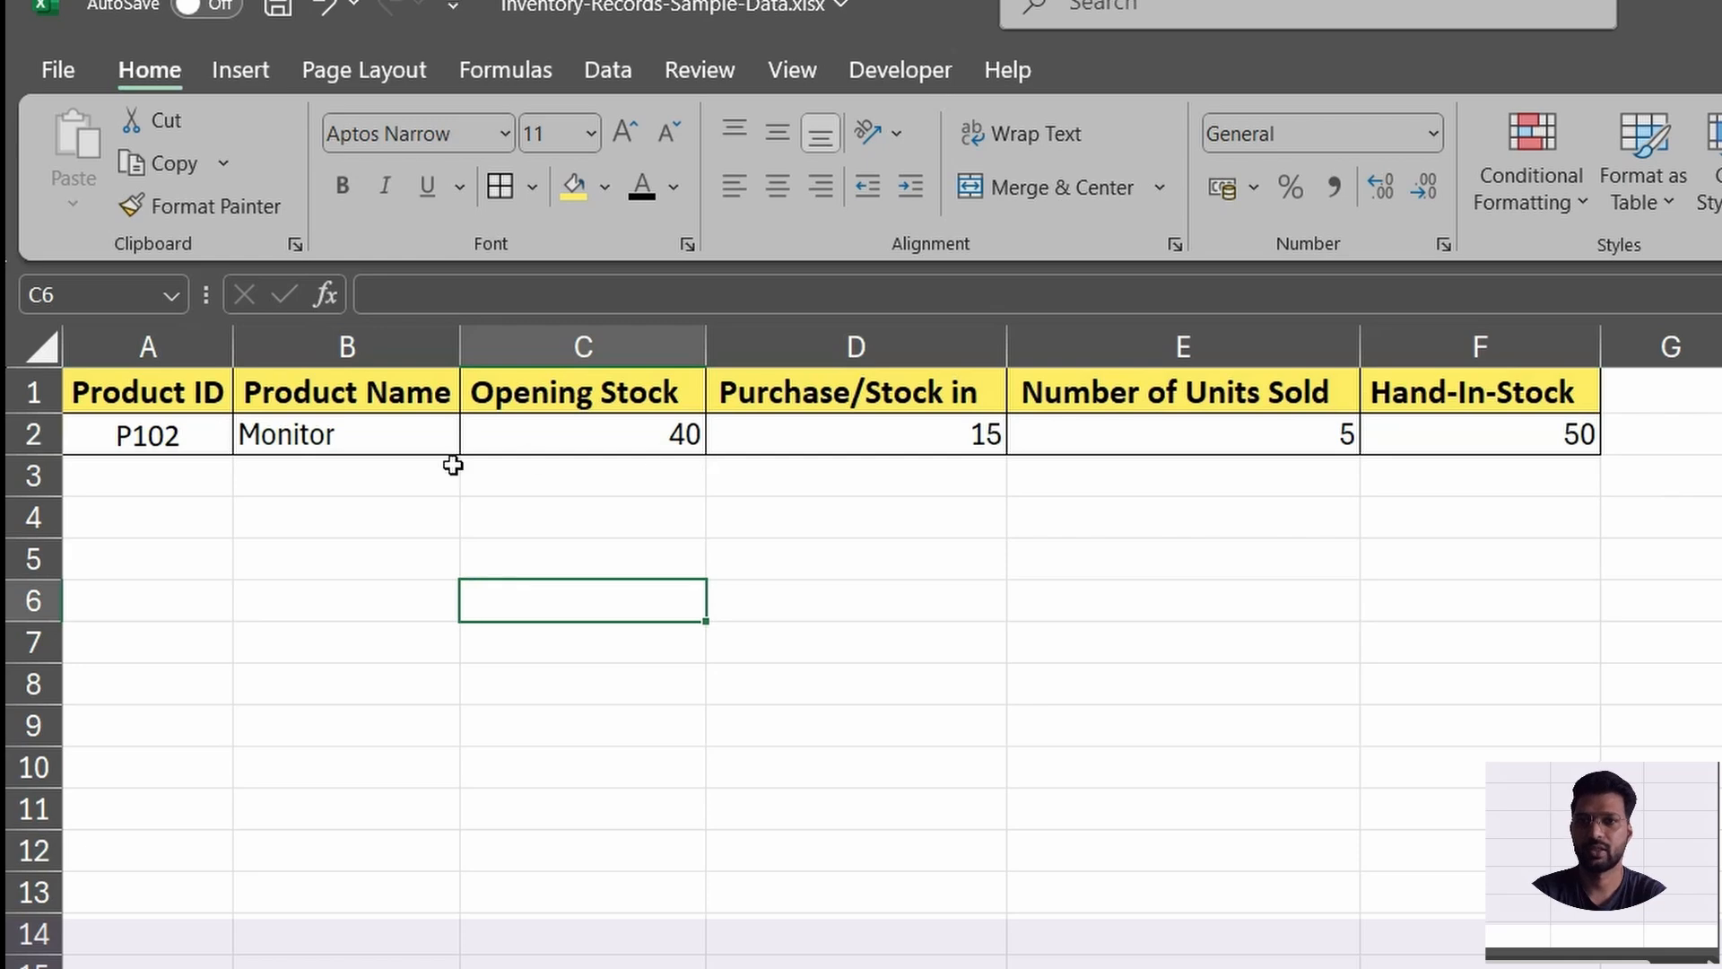
Compare the looked-up details for P102 with its product name and stock values on the inventory data sheet.
left_click(168, 439)
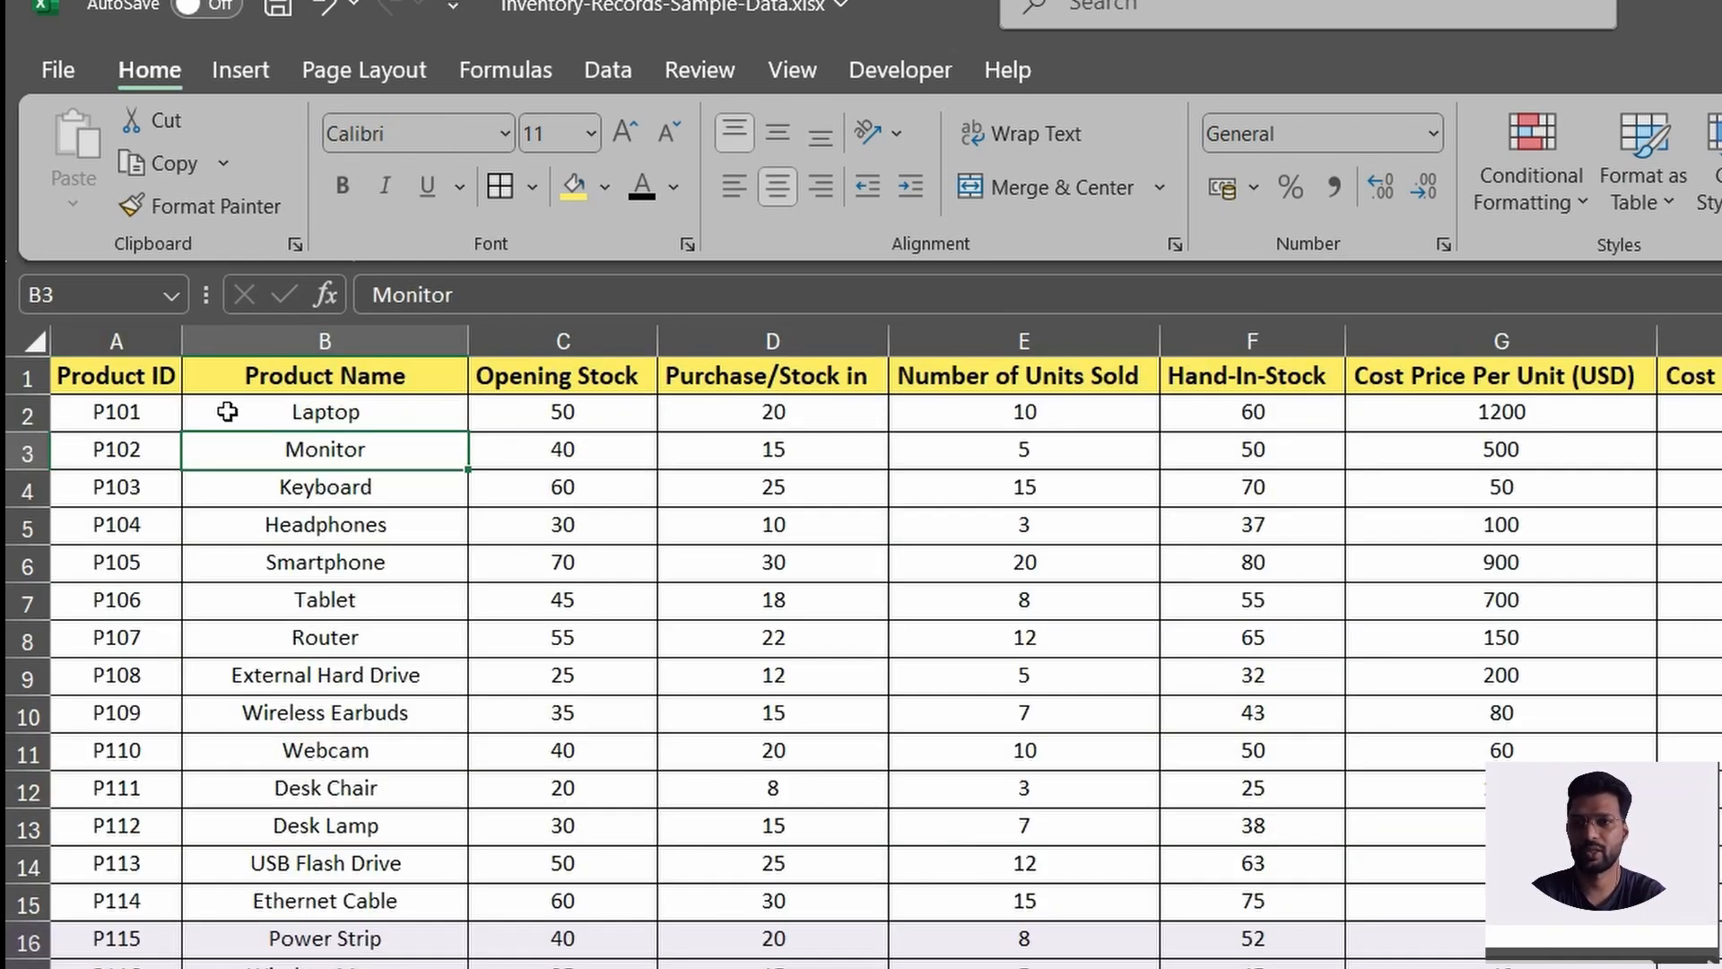
left_click(116, 451)
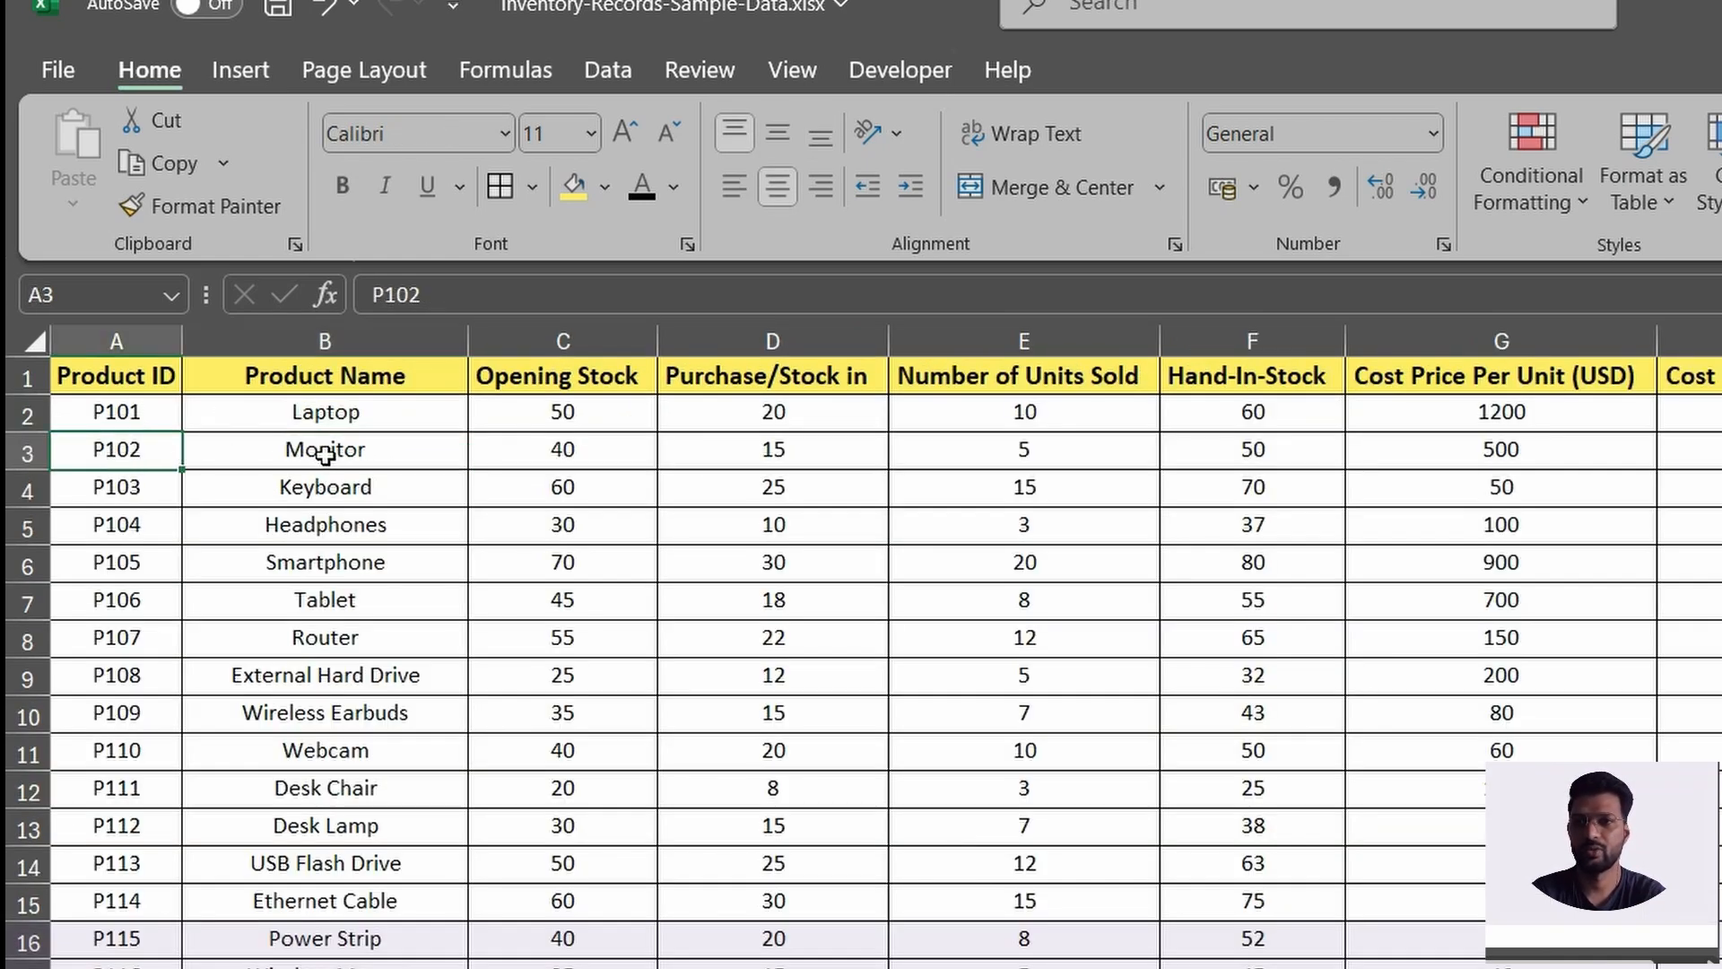
left_click(352, 454)
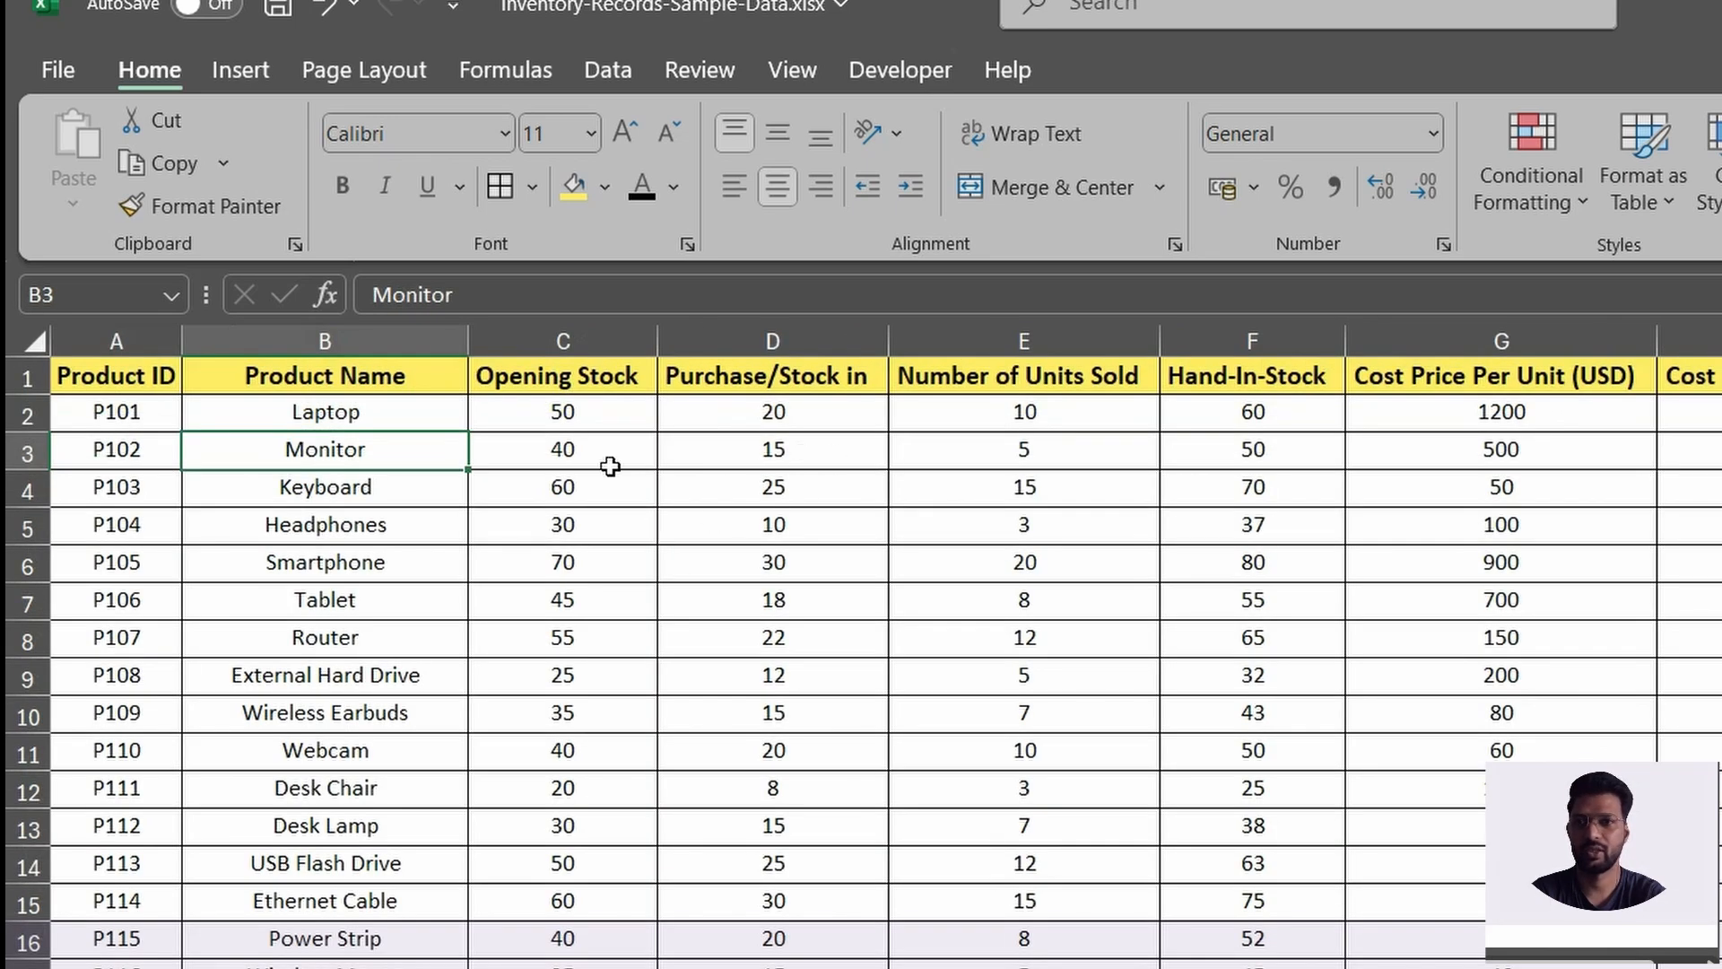
left_click(594, 455)
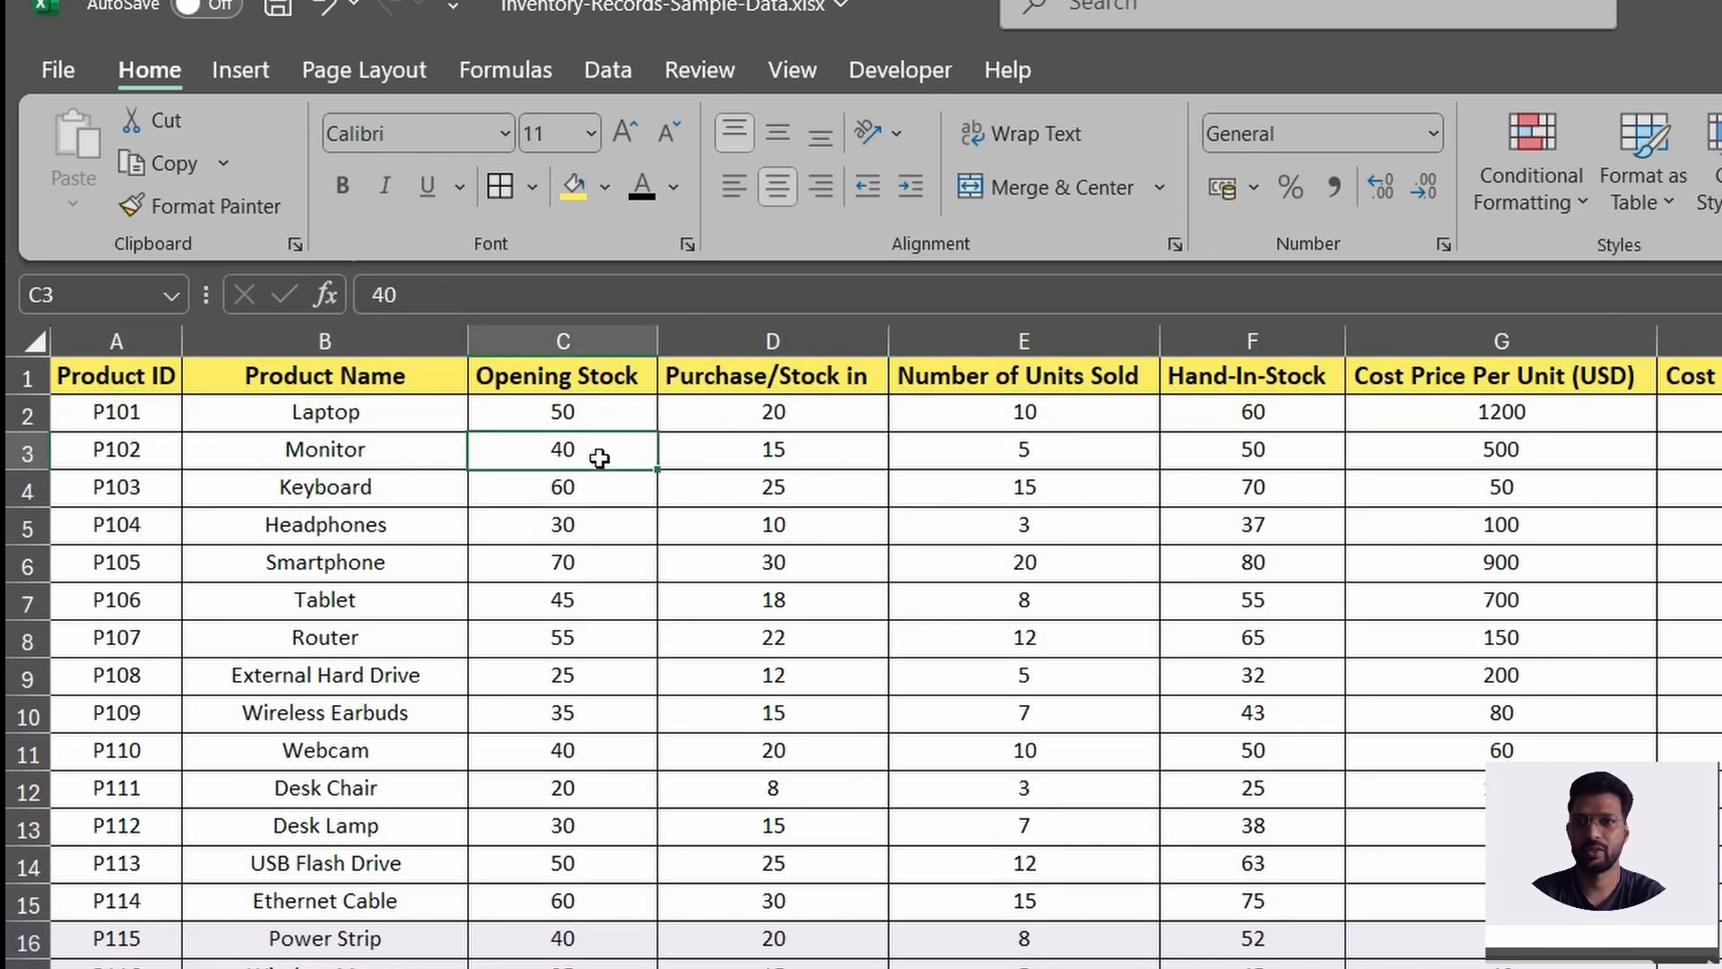
left_click(1242, 458)
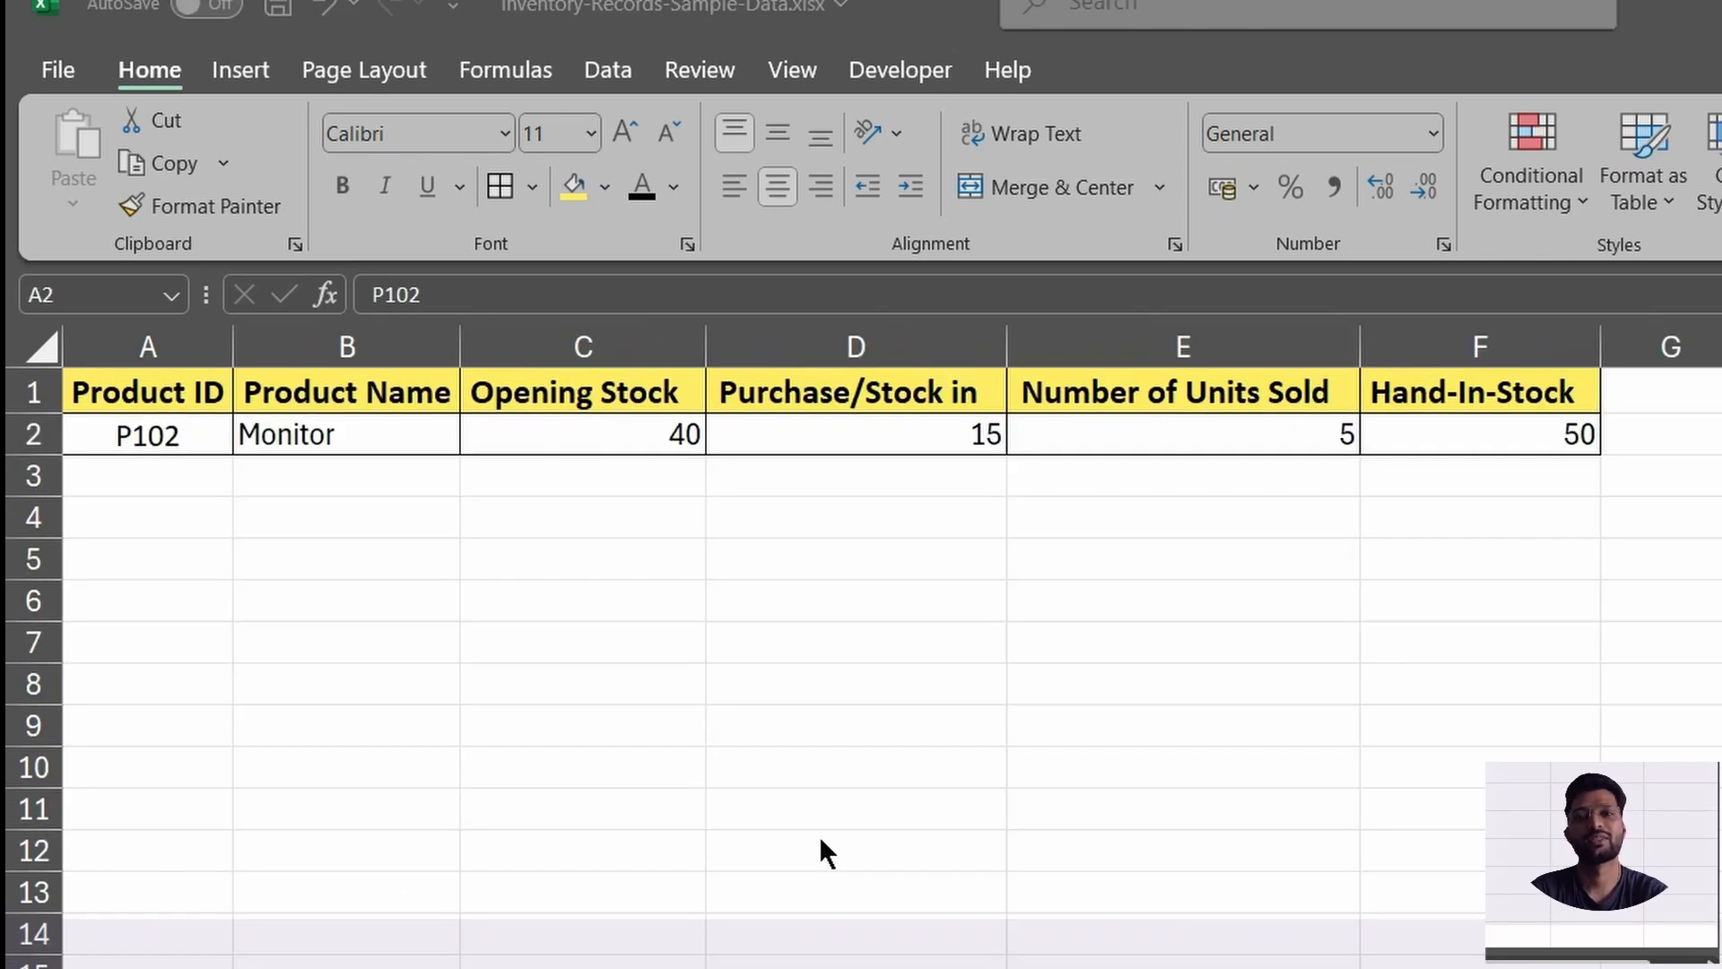